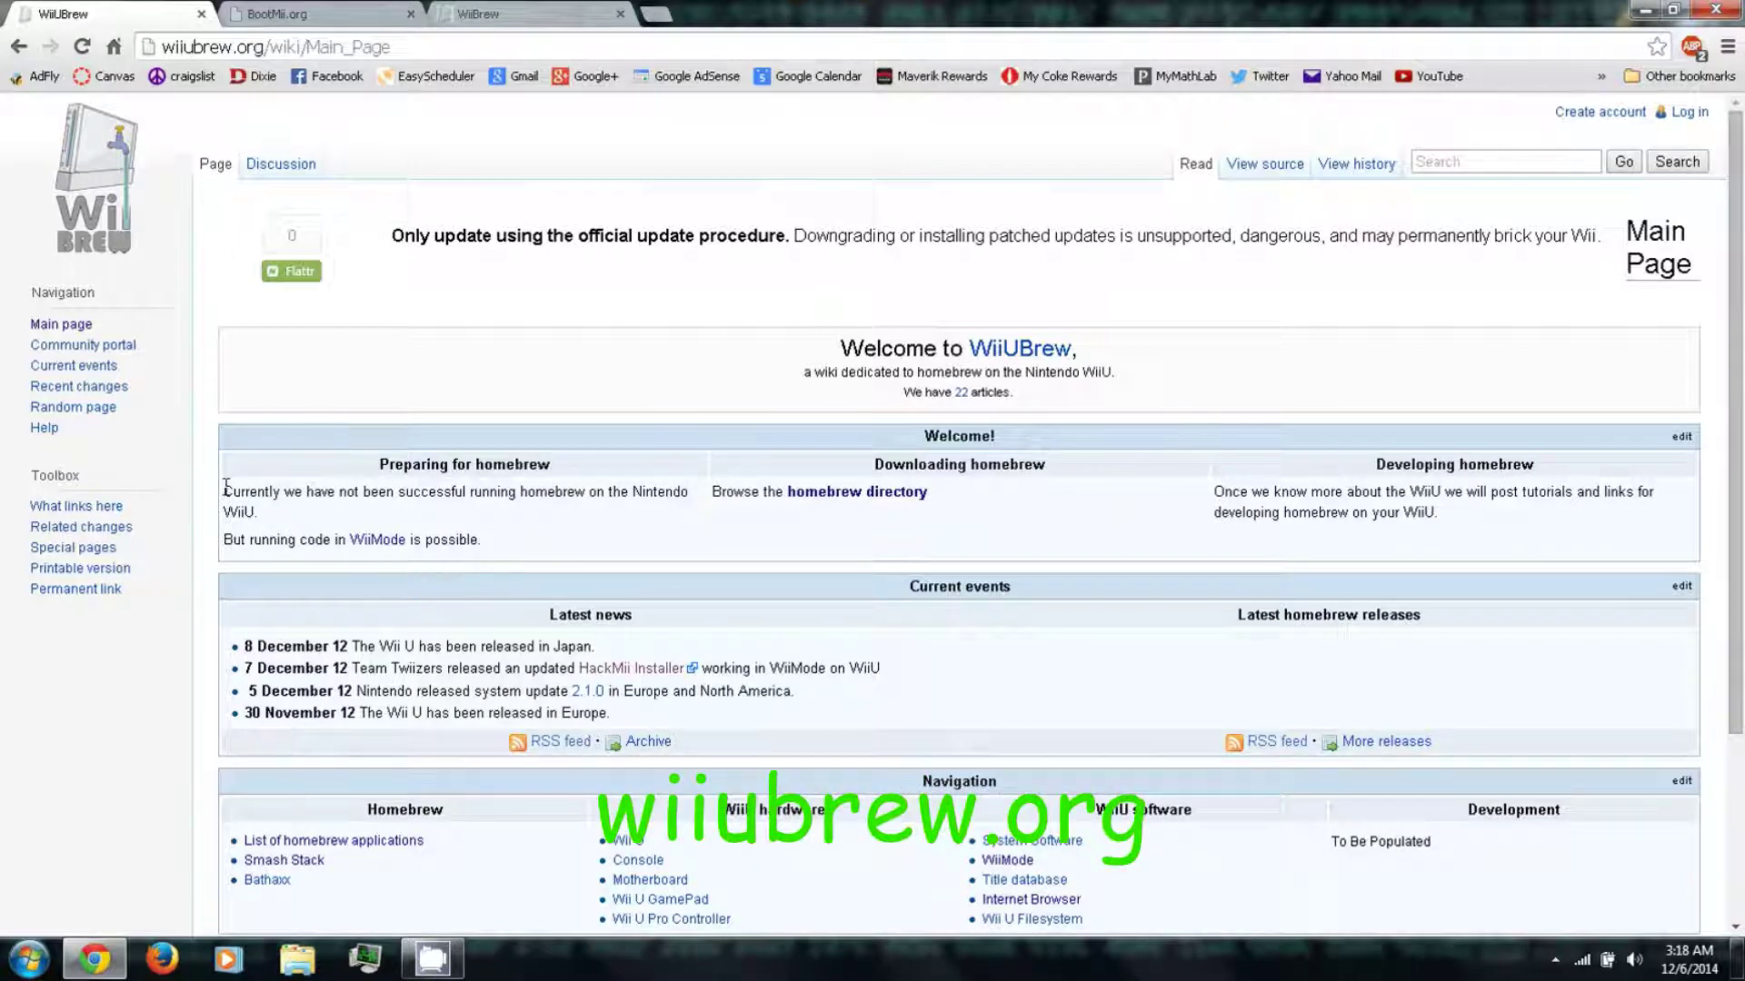
# Read the Preparing for homebrew notes about running homebrew on the Wii U and code in WiiMode
pyautogui.moveTo(226, 486); pyautogui.dragTo(640, 524)
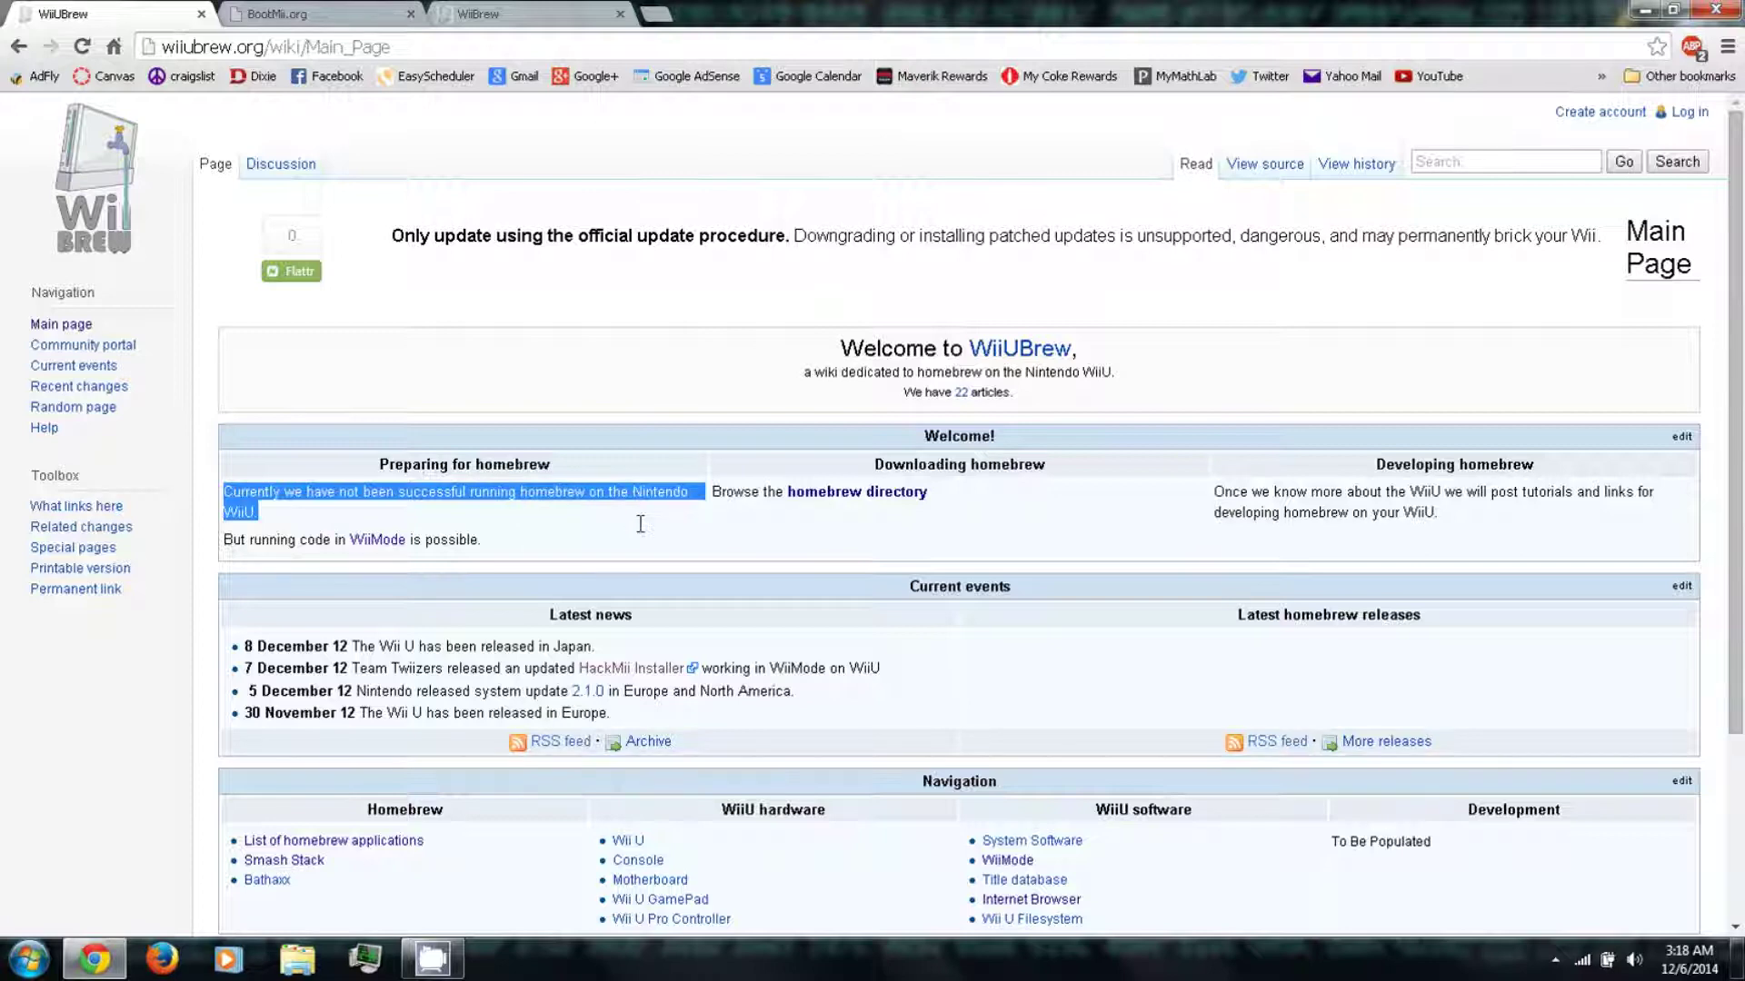
pyautogui.moveTo(222, 540); pyautogui.dragTo(494, 536)
pyautogui.click(574, 557)
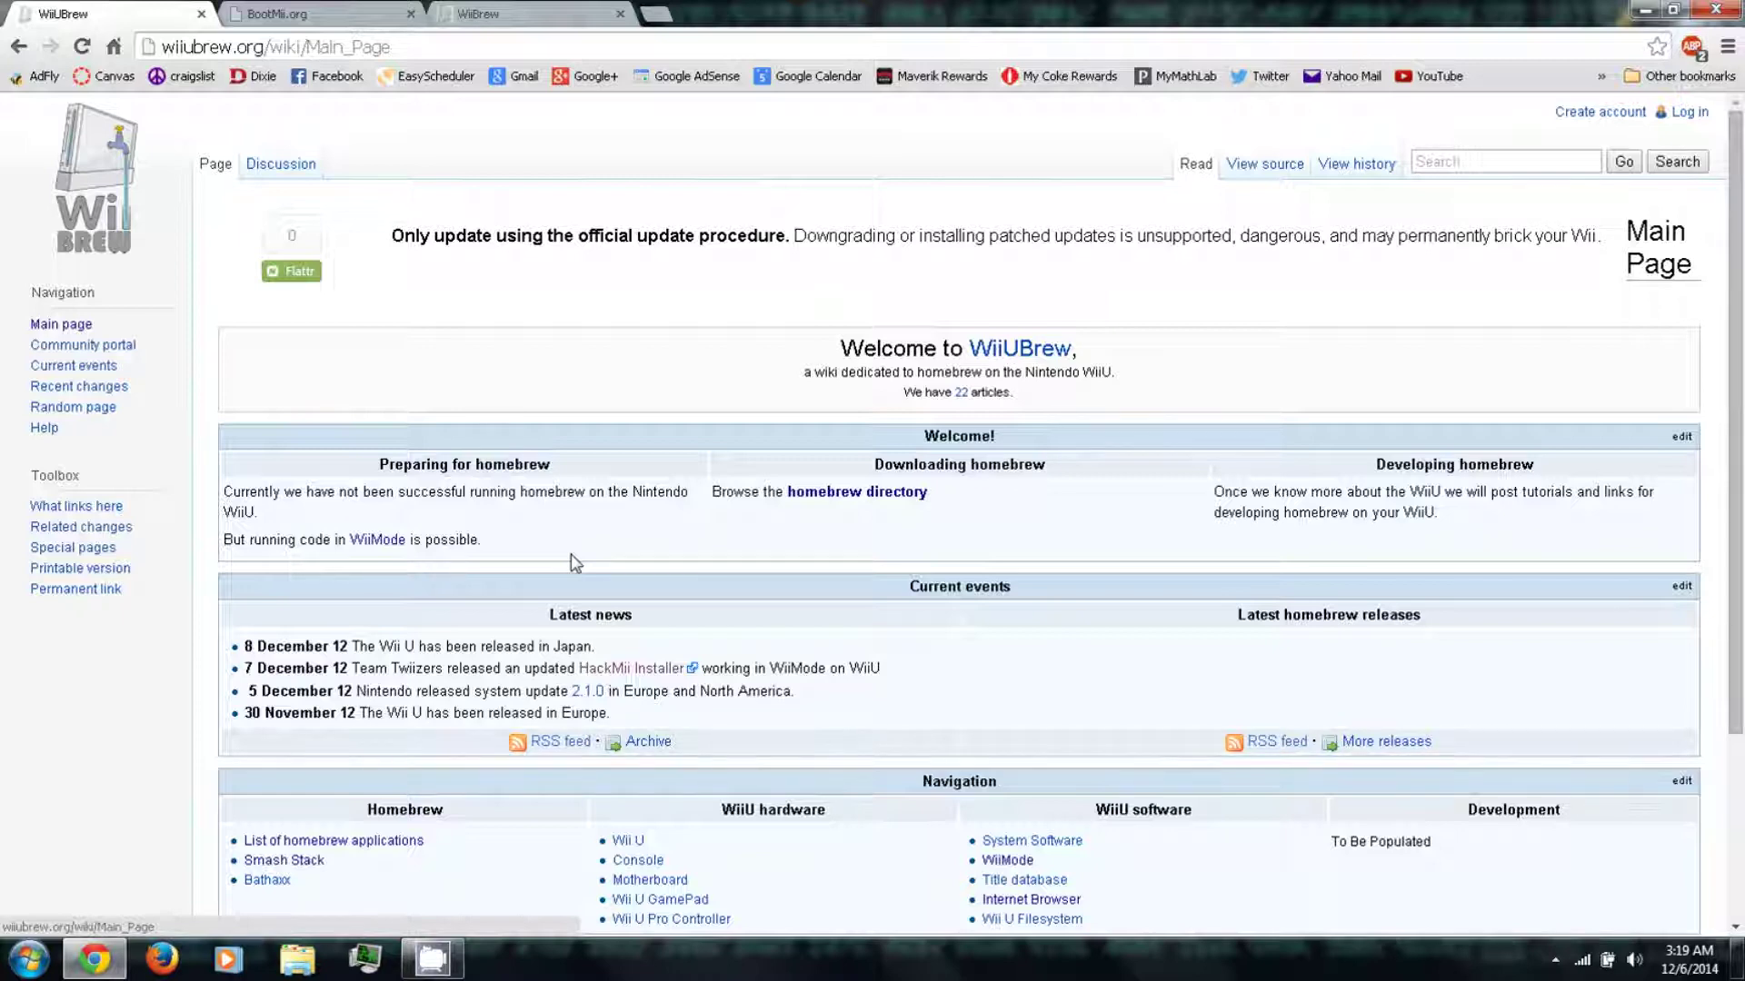
# Open the wiki's WiiMode page and bring up its Working exploits table
pyautogui.click(383, 546)
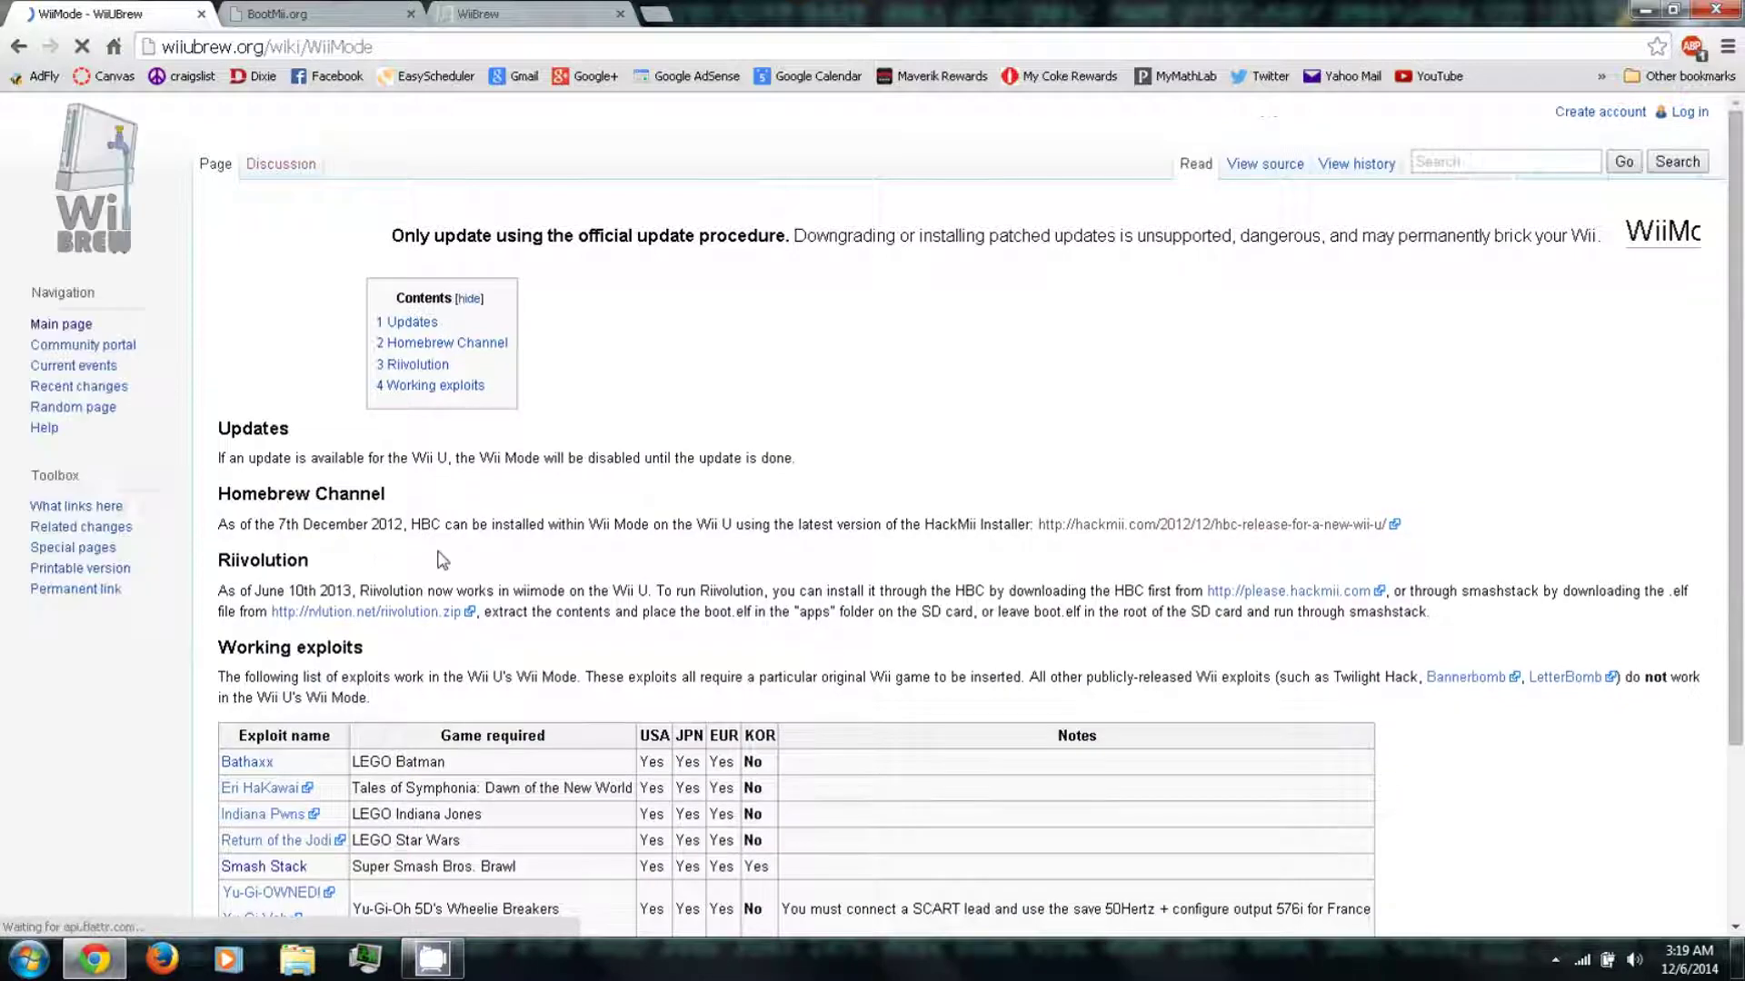
pyautogui.moveTo(211, 652); pyautogui.dragTo(386, 645)
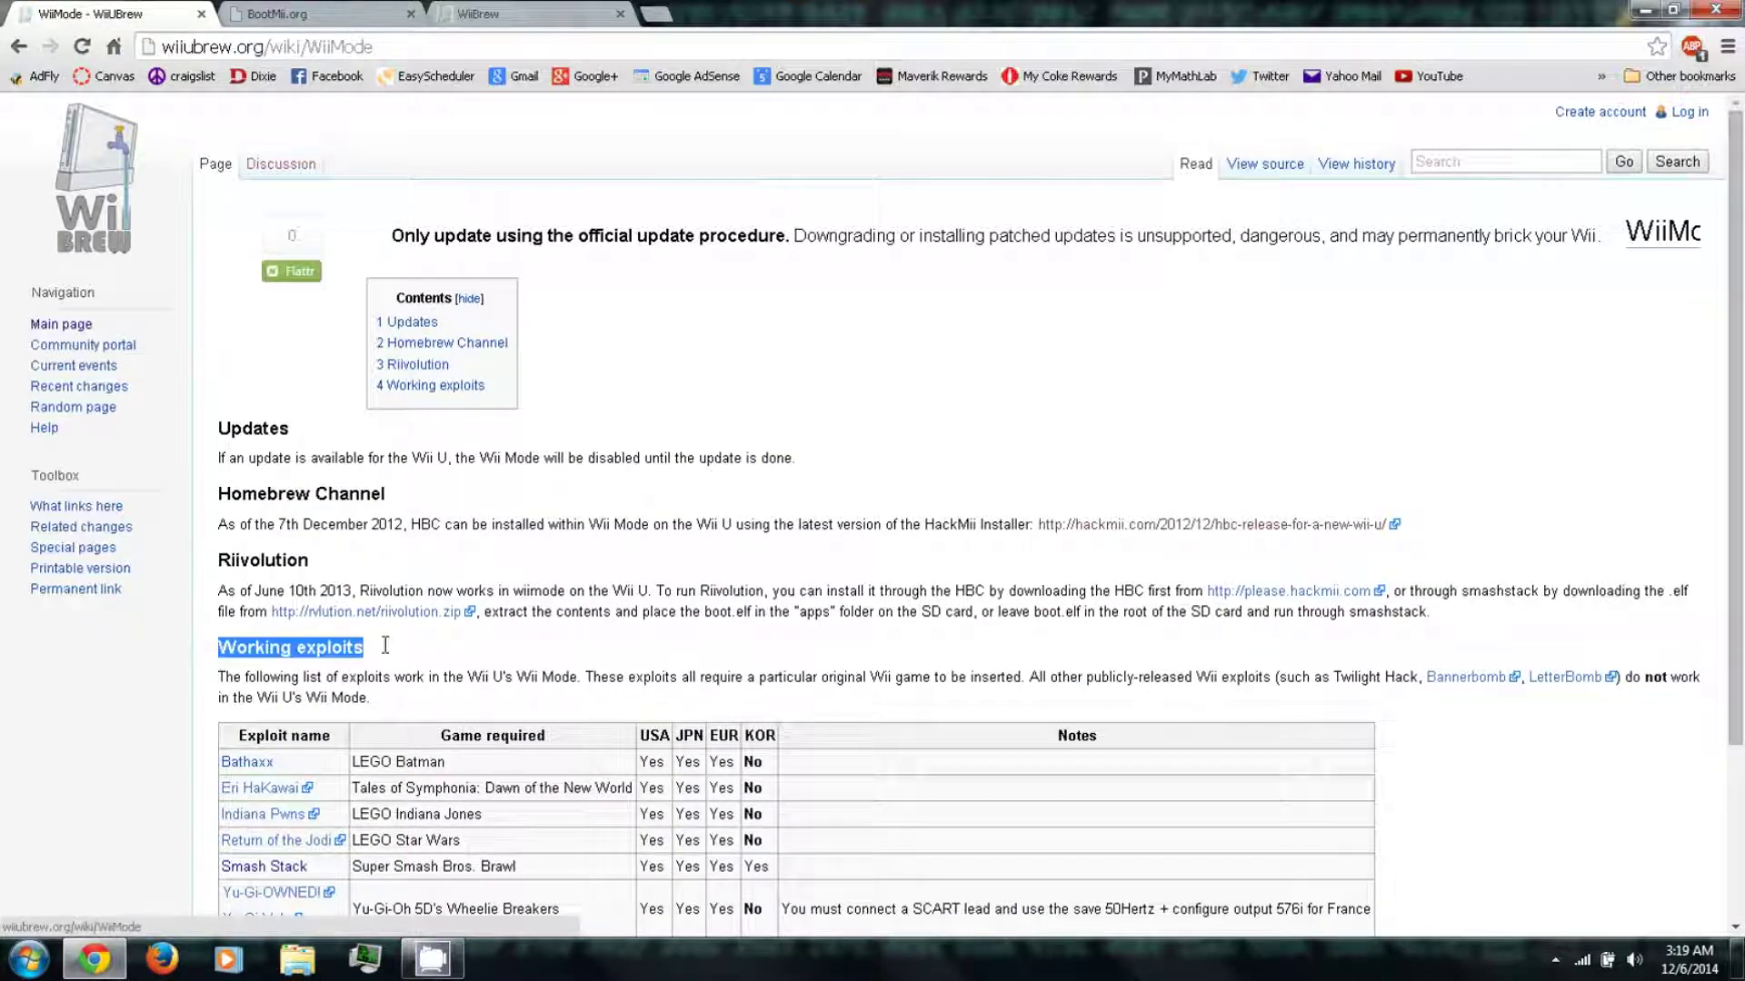
pyautogui.scroll(-3, 453, 617)
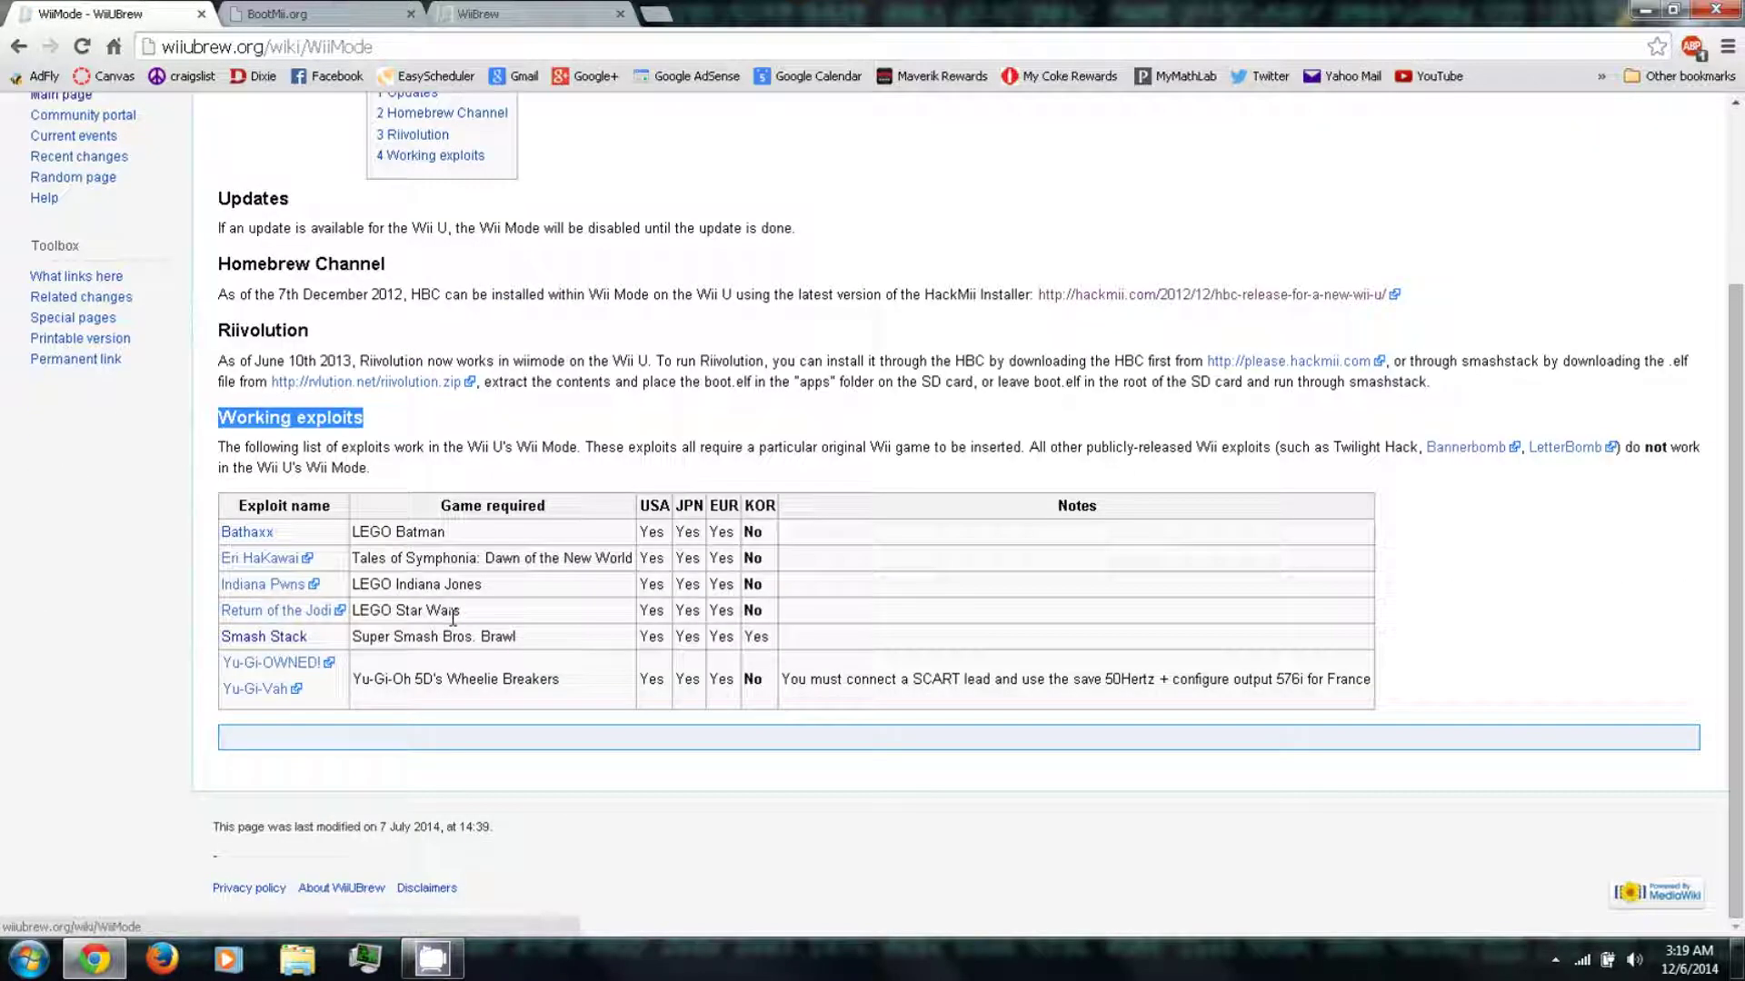
# Examine which game each working exploit requires, from LEGO Batman through Yu-Gi-Oh 5D's Wheelie Breakers
pyautogui.click(403, 531)
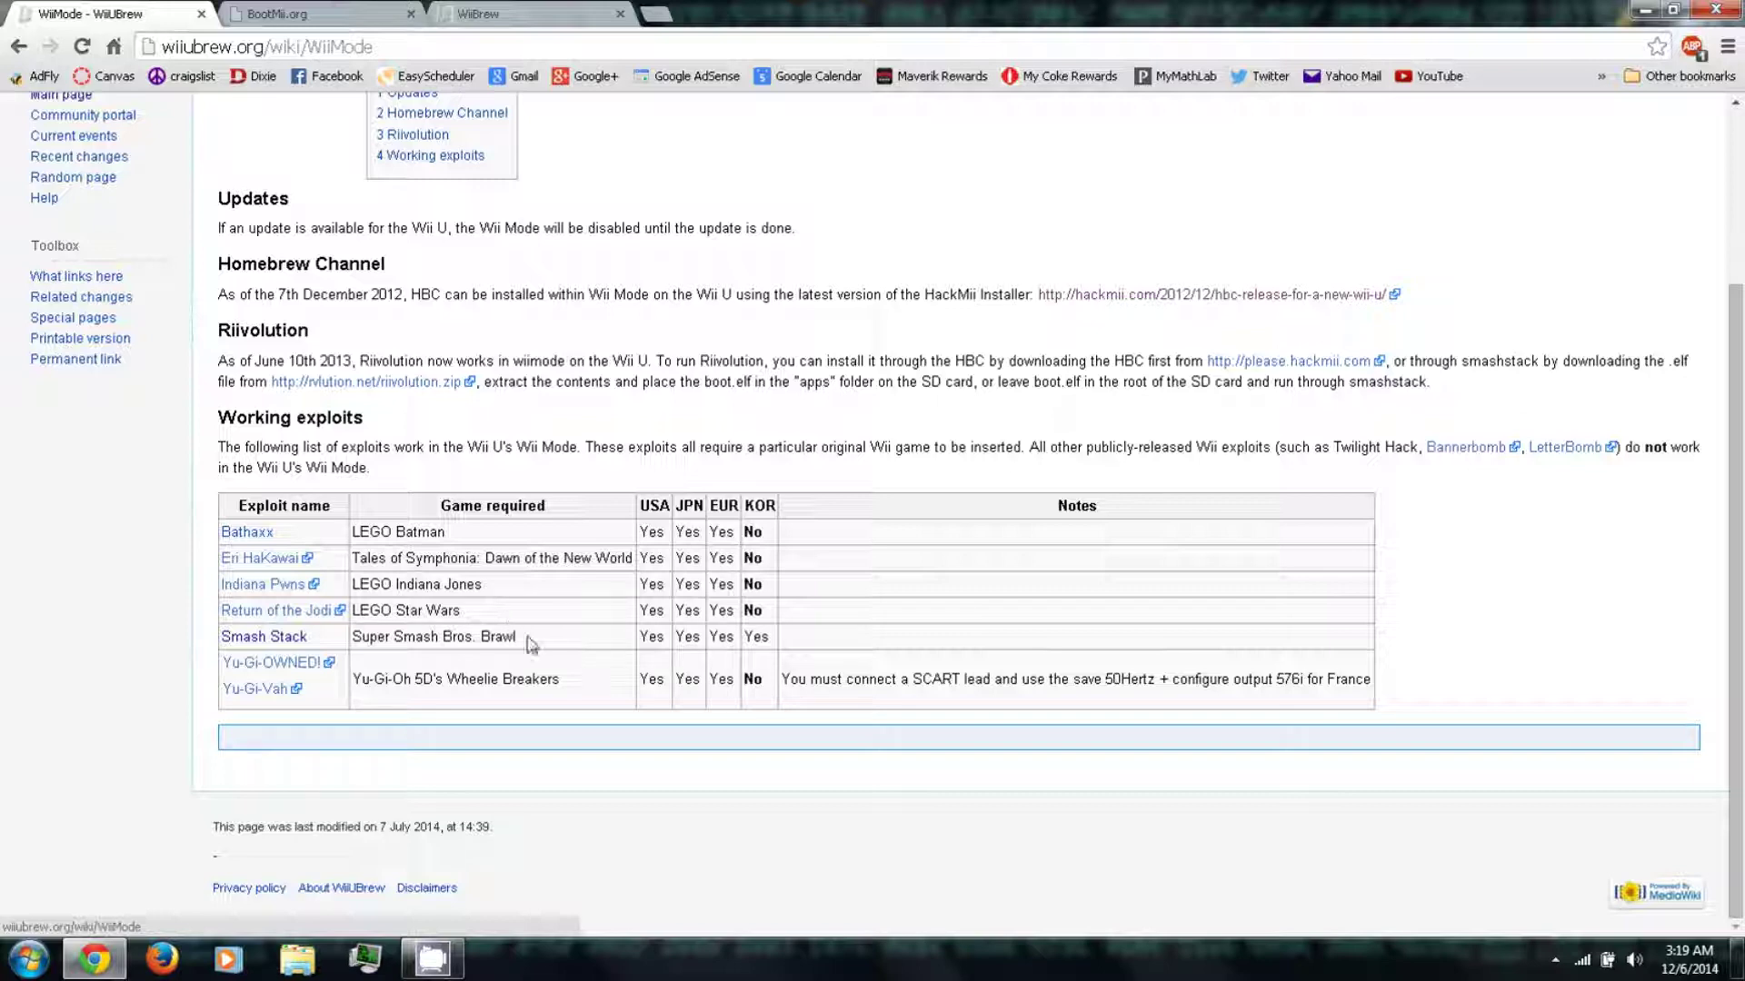
pyautogui.moveTo(520, 637); pyautogui.dragTo(353, 636)
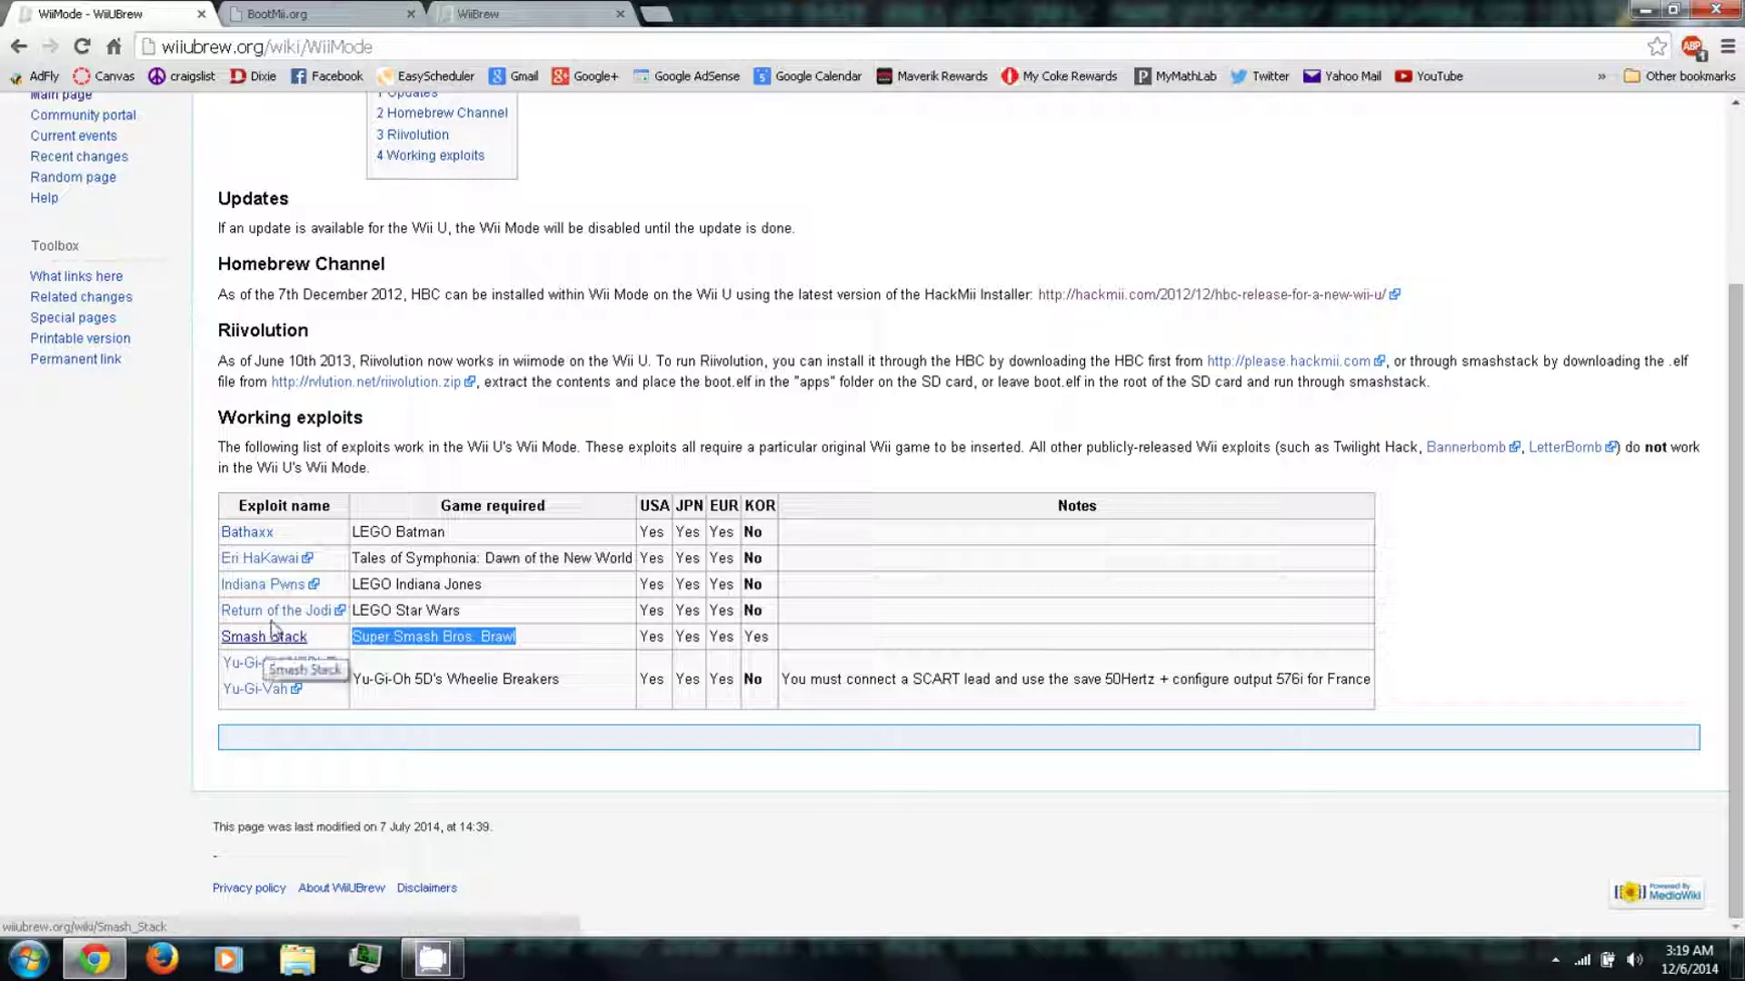
pyautogui.click(363, 641)
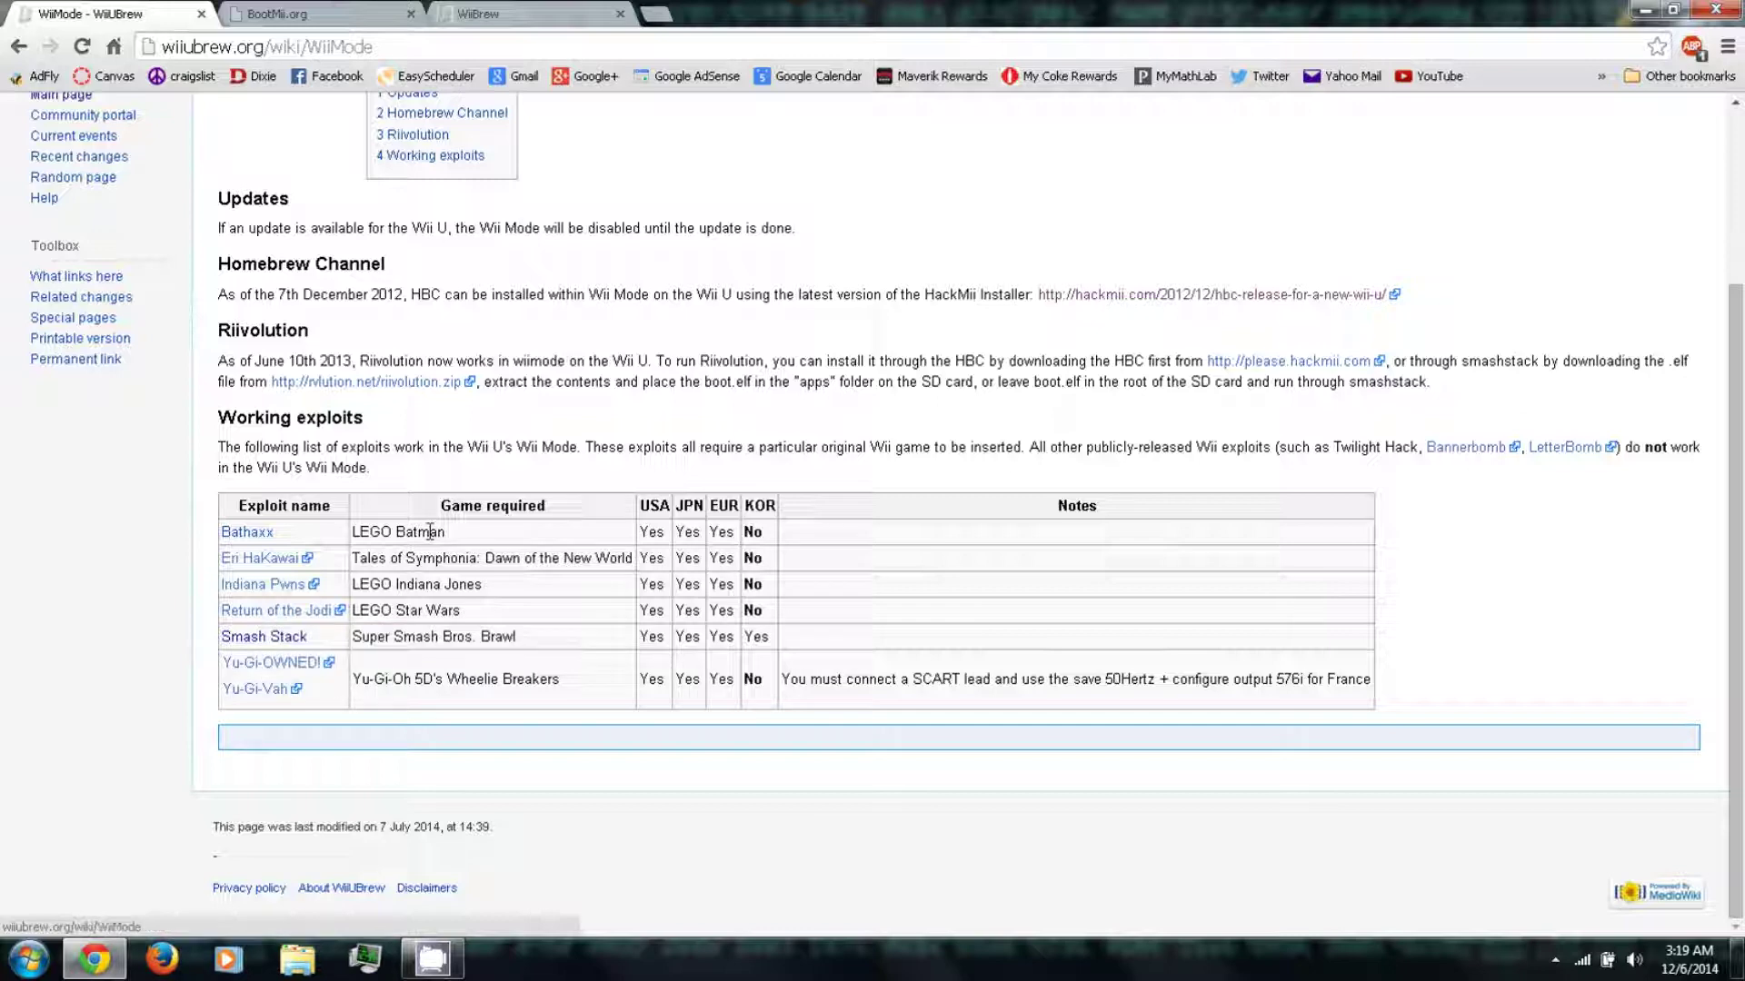
pyautogui.moveTo(430, 532); pyautogui.dragTo(353, 536)
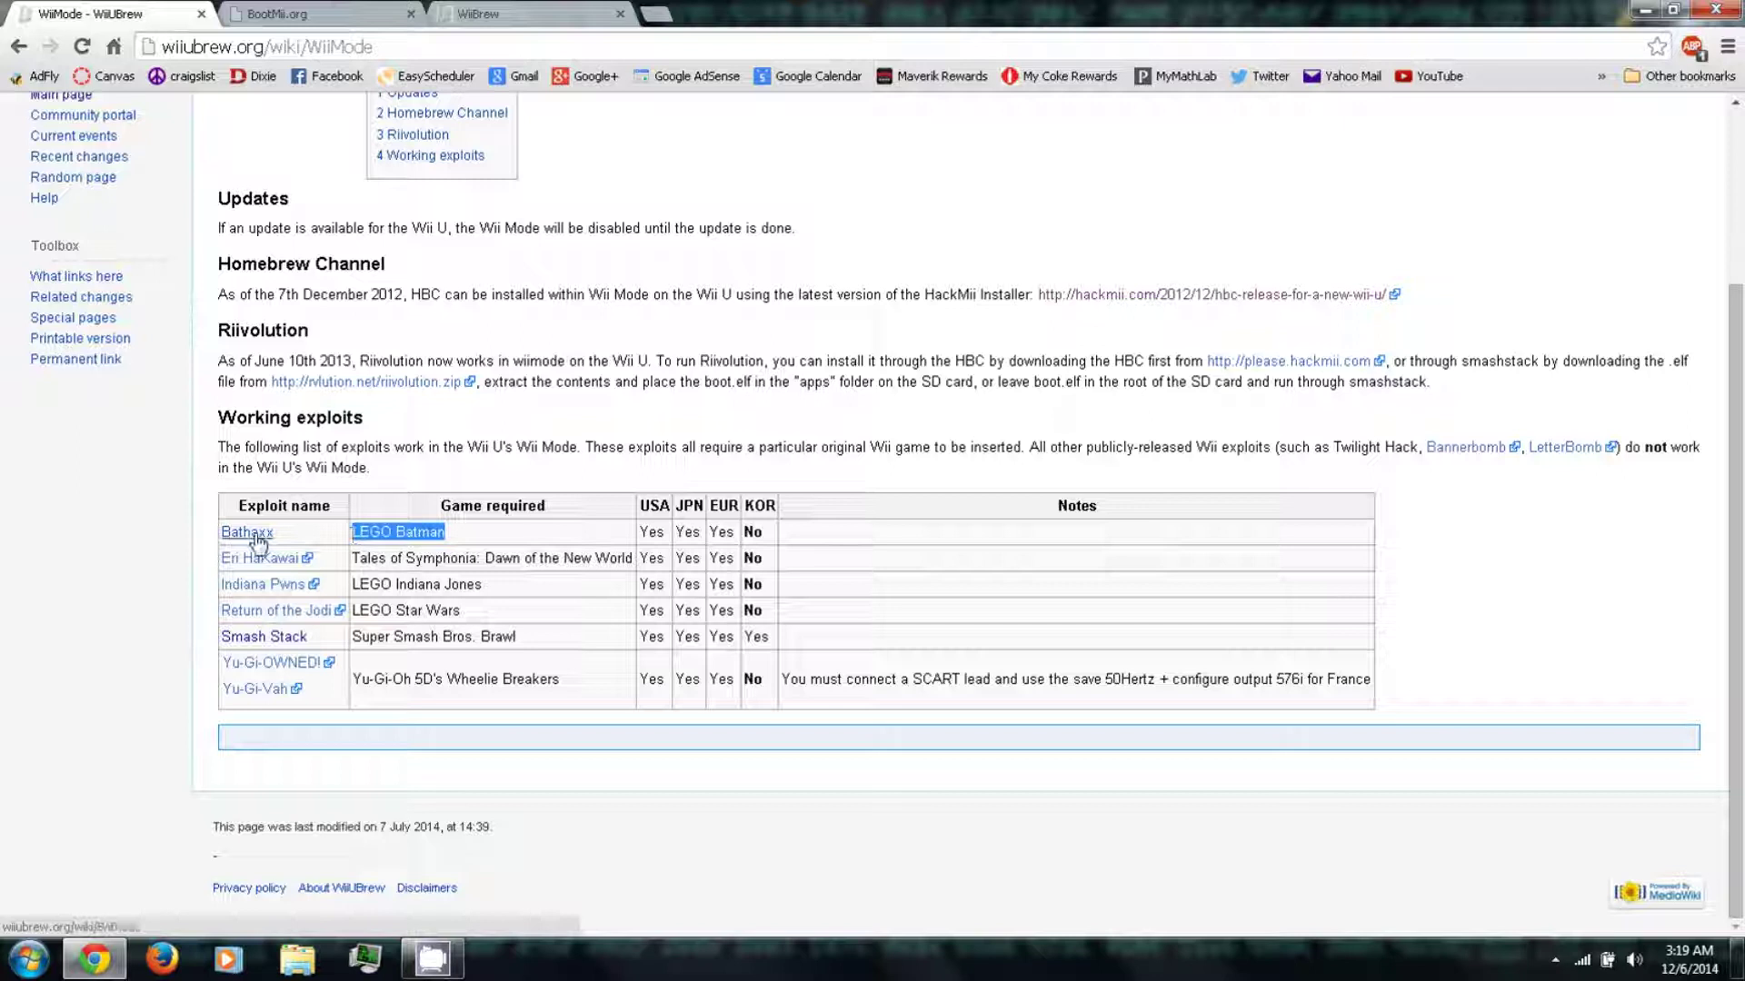
pyautogui.moveTo(353, 559); pyautogui.dragTo(633, 557)
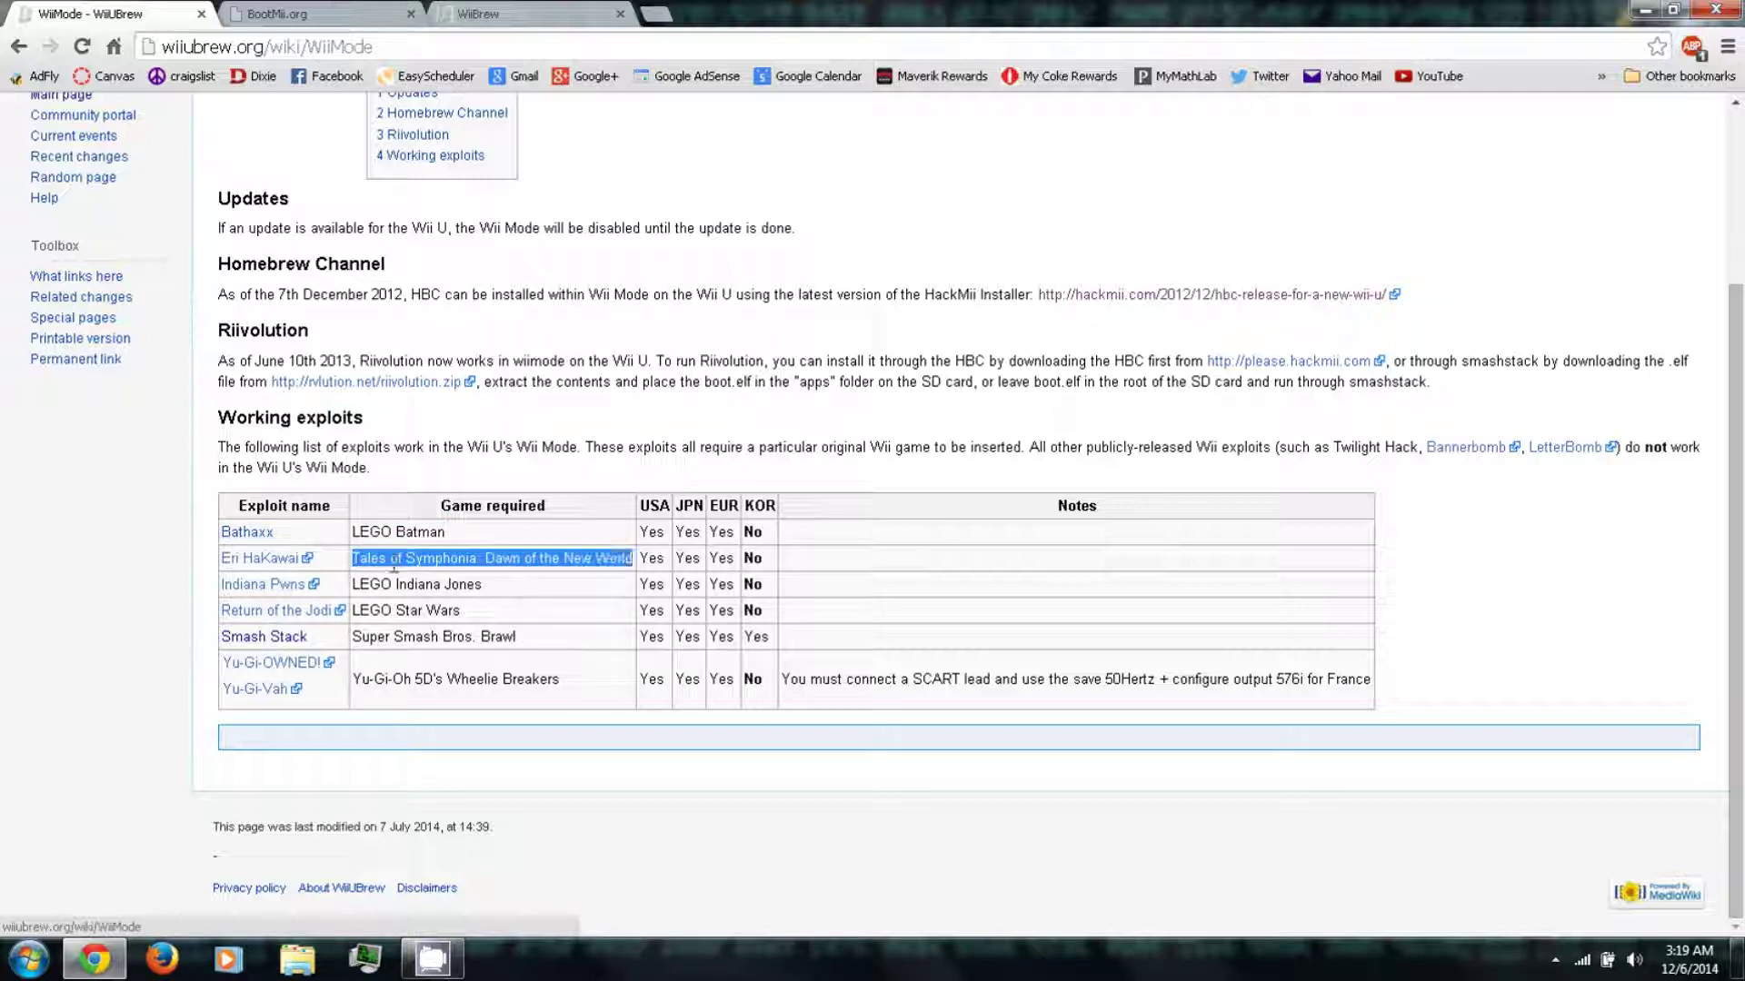
pyautogui.tripleClick(354, 583)
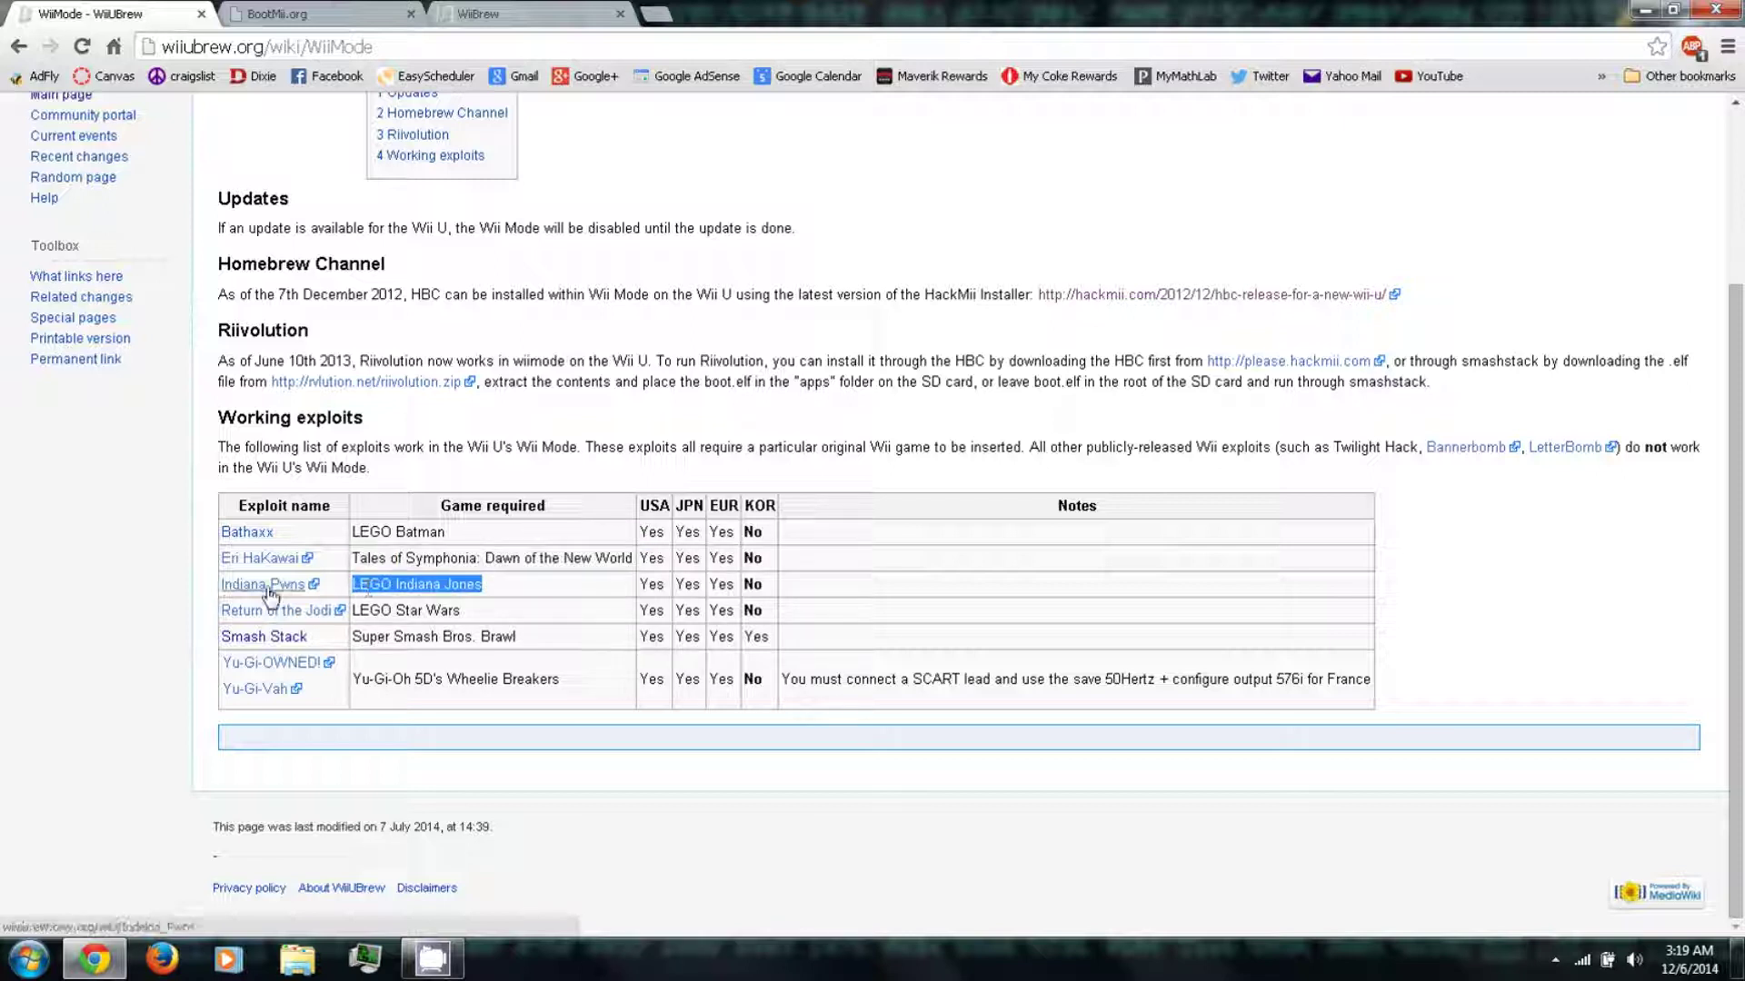
pyautogui.tripleClick(361, 614)
pyautogui.click(348, 621)
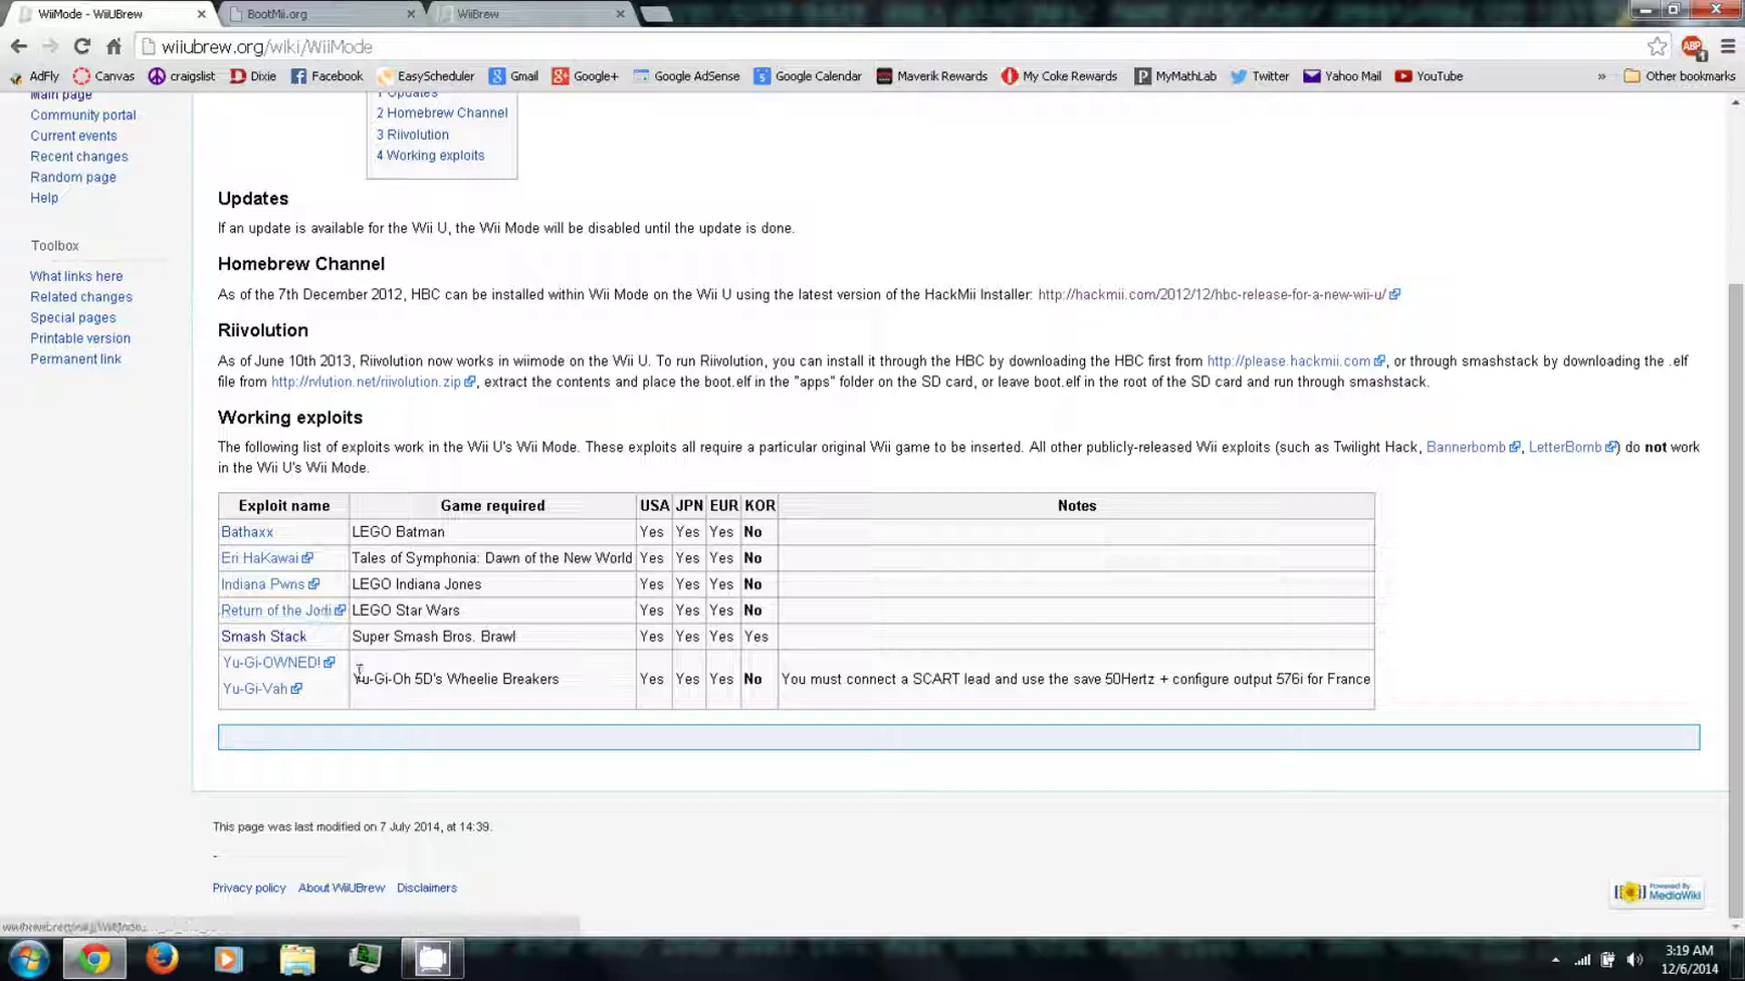
pyautogui.moveTo(355, 680); pyautogui.dragTo(578, 684)
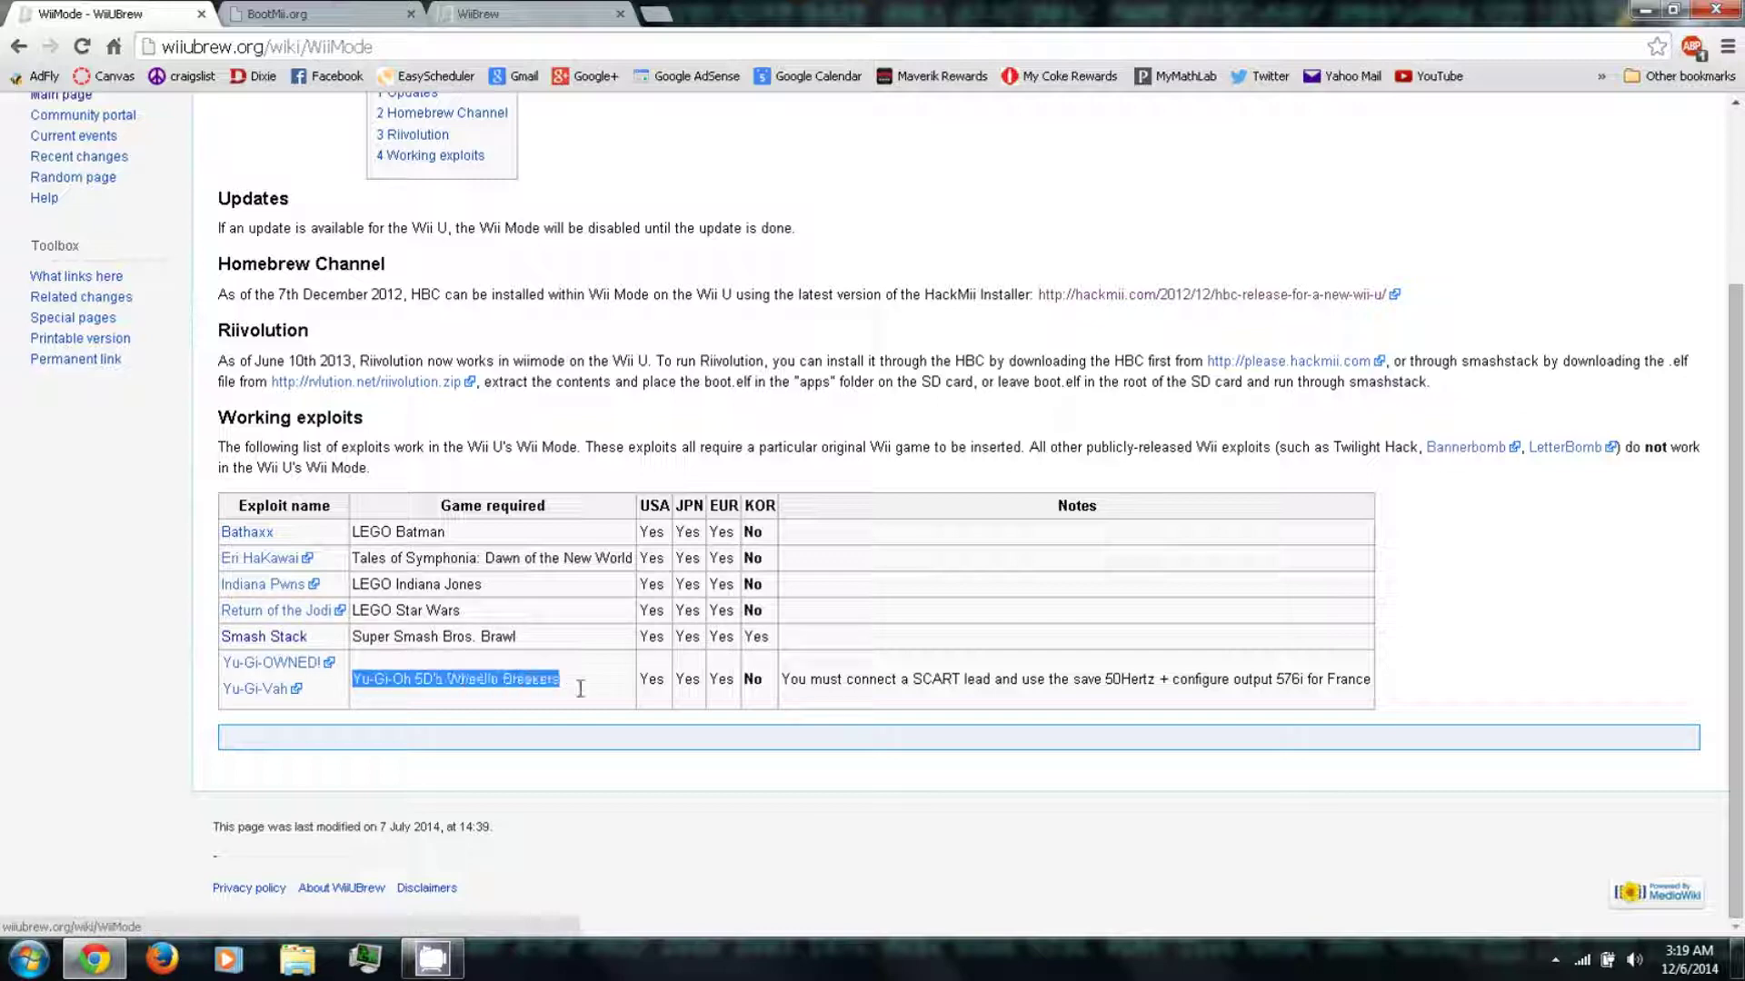
pyautogui.click(453, 704)
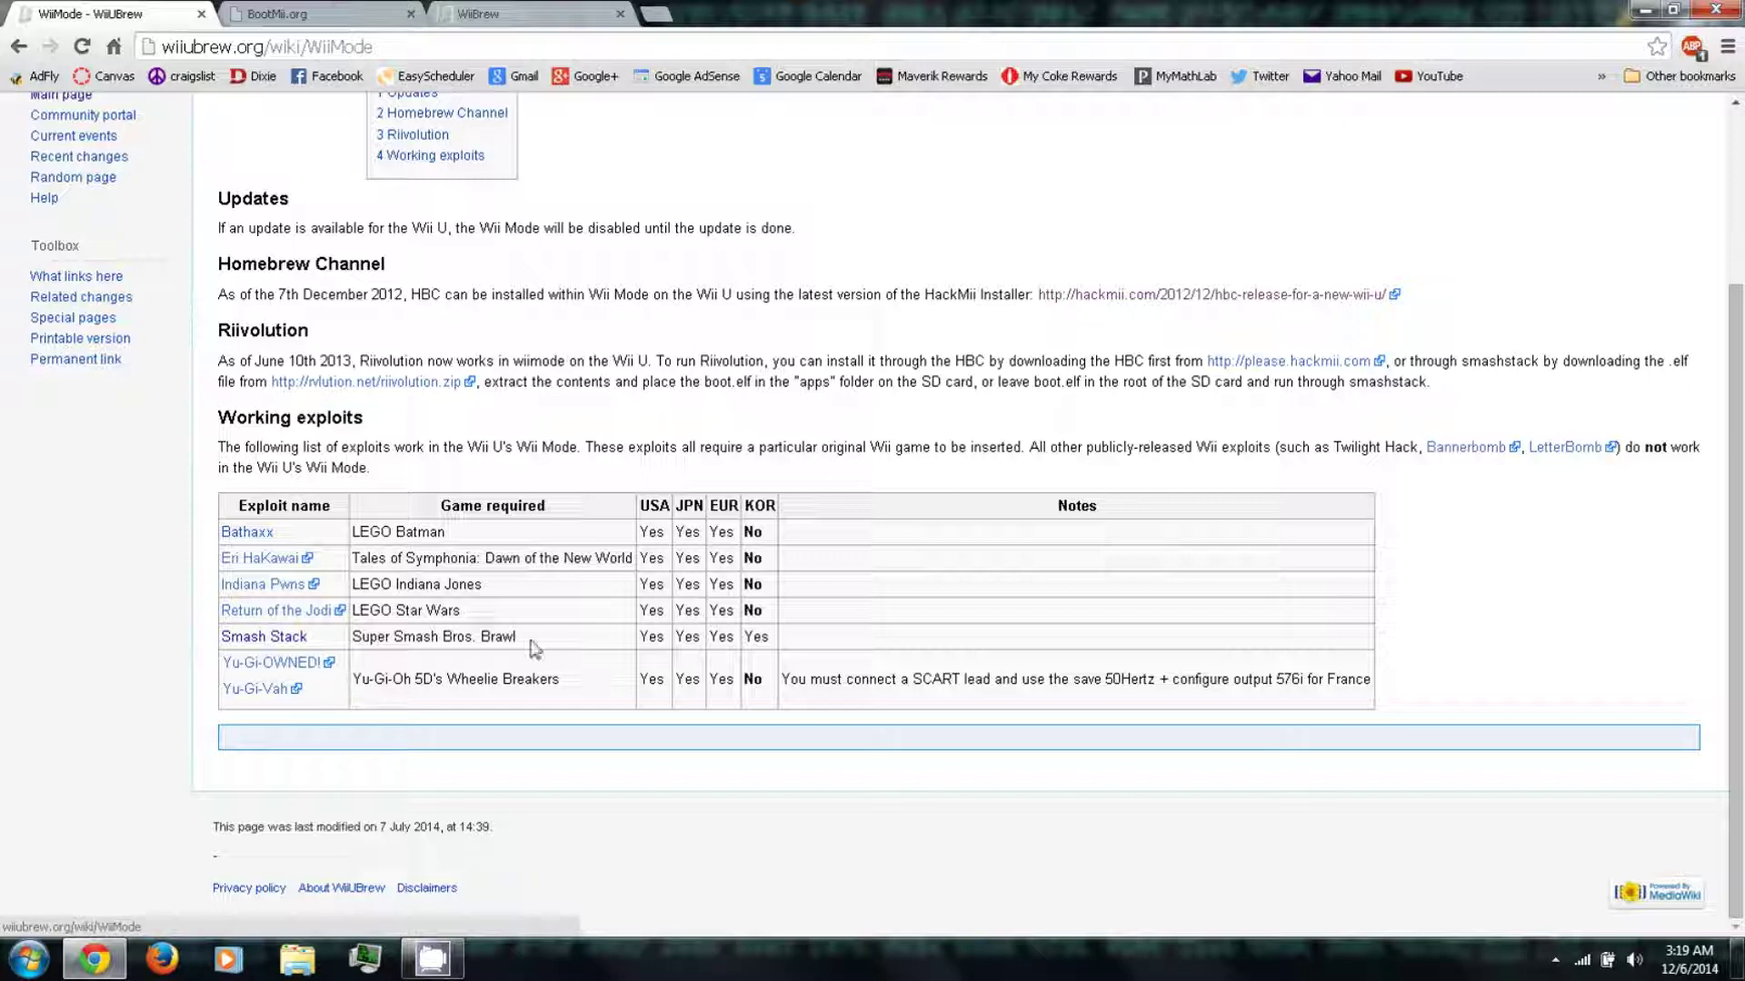
# Open the Smash Stack exploit page for Super Smash Bros. Brawl and download the exploit archive
pyautogui.moveTo(530, 641); pyautogui.dragTo(358, 643)
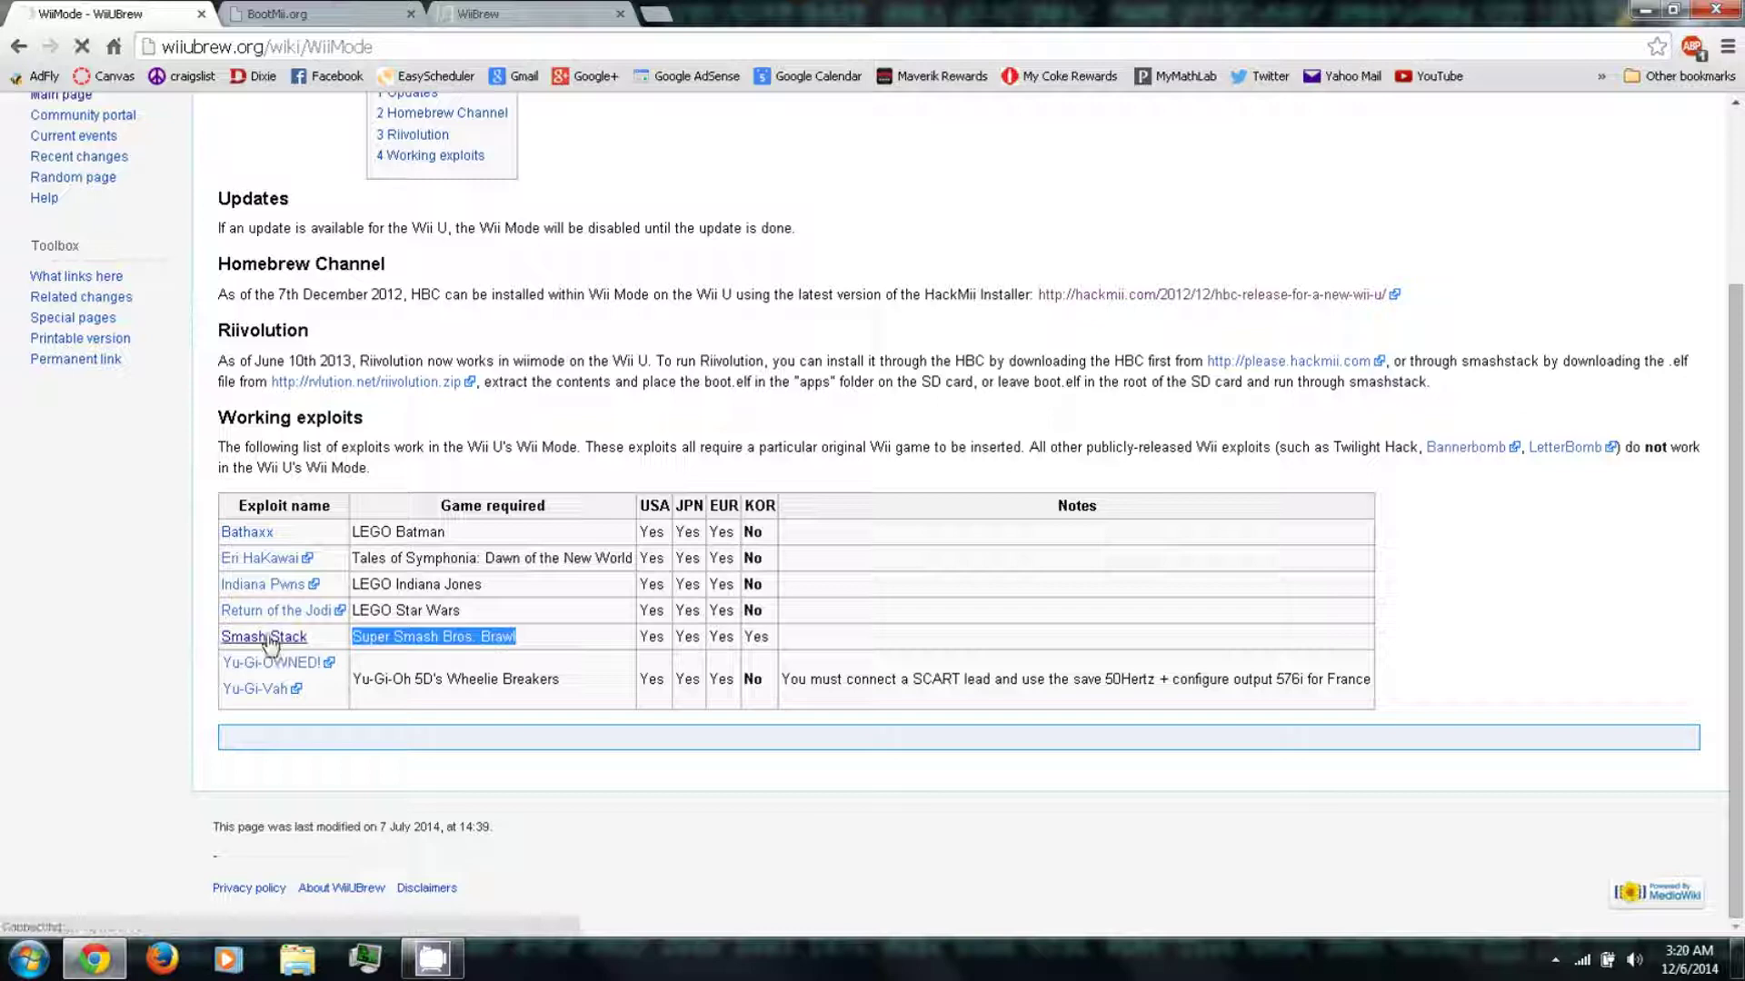
pyautogui.click(269, 640)
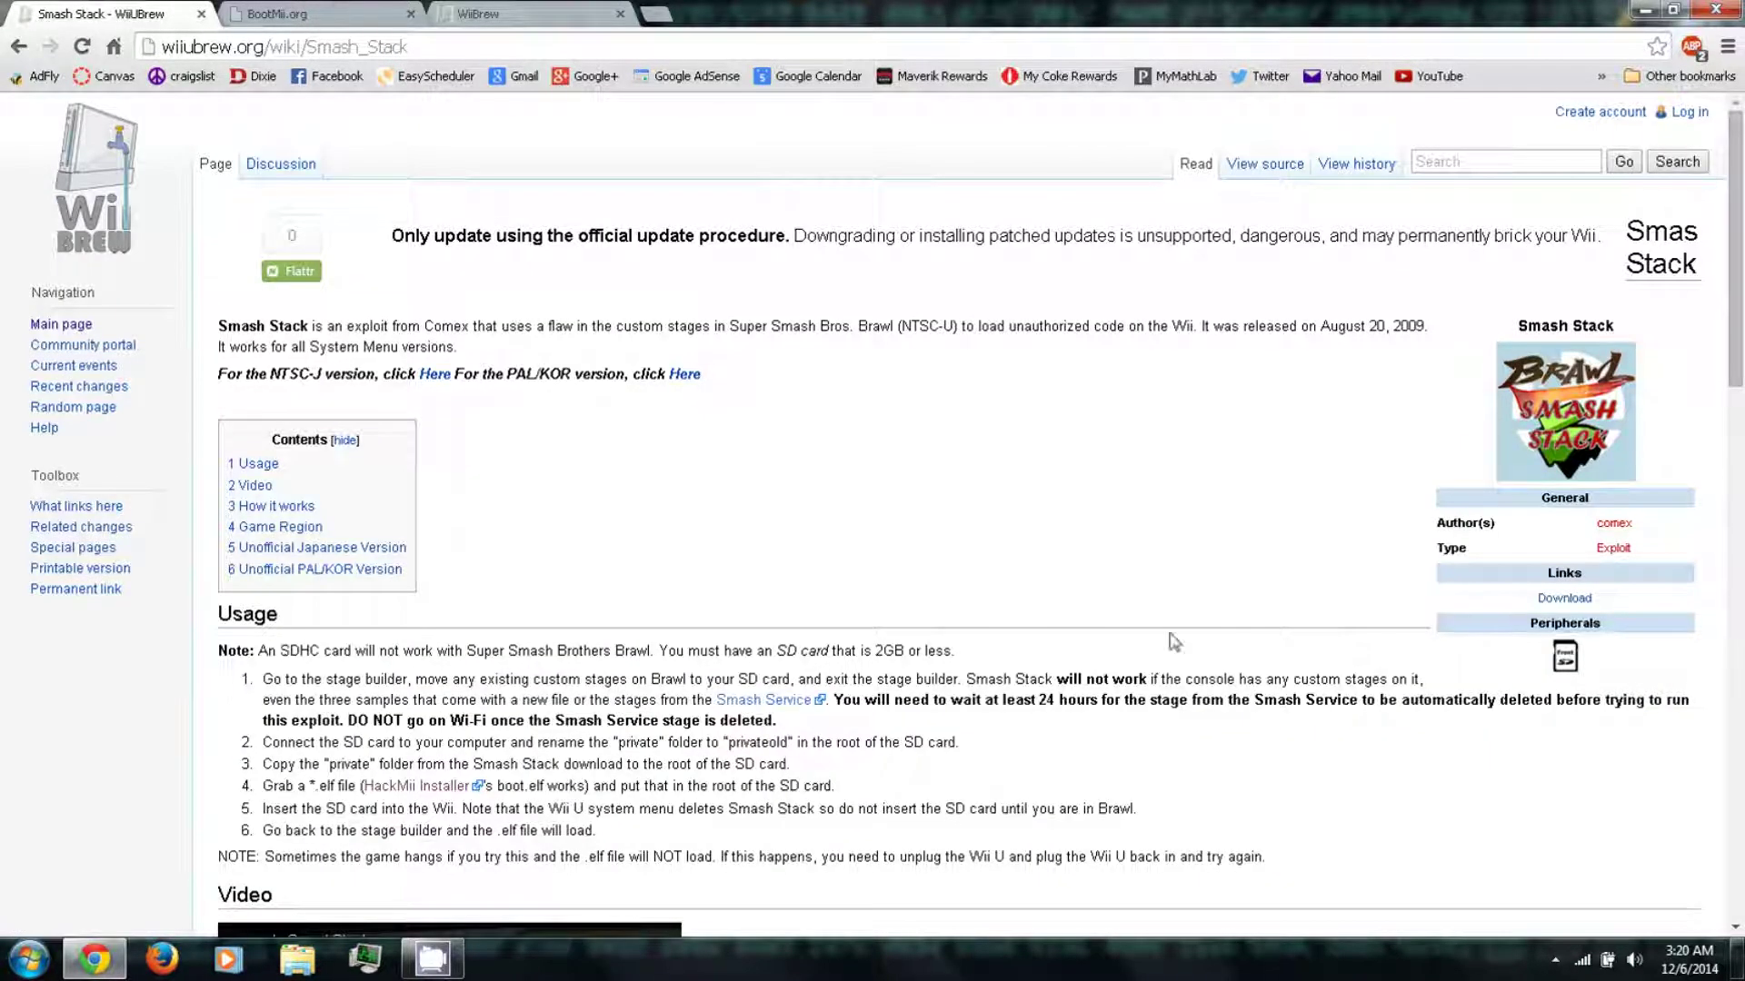
pyautogui.click(1554, 599)
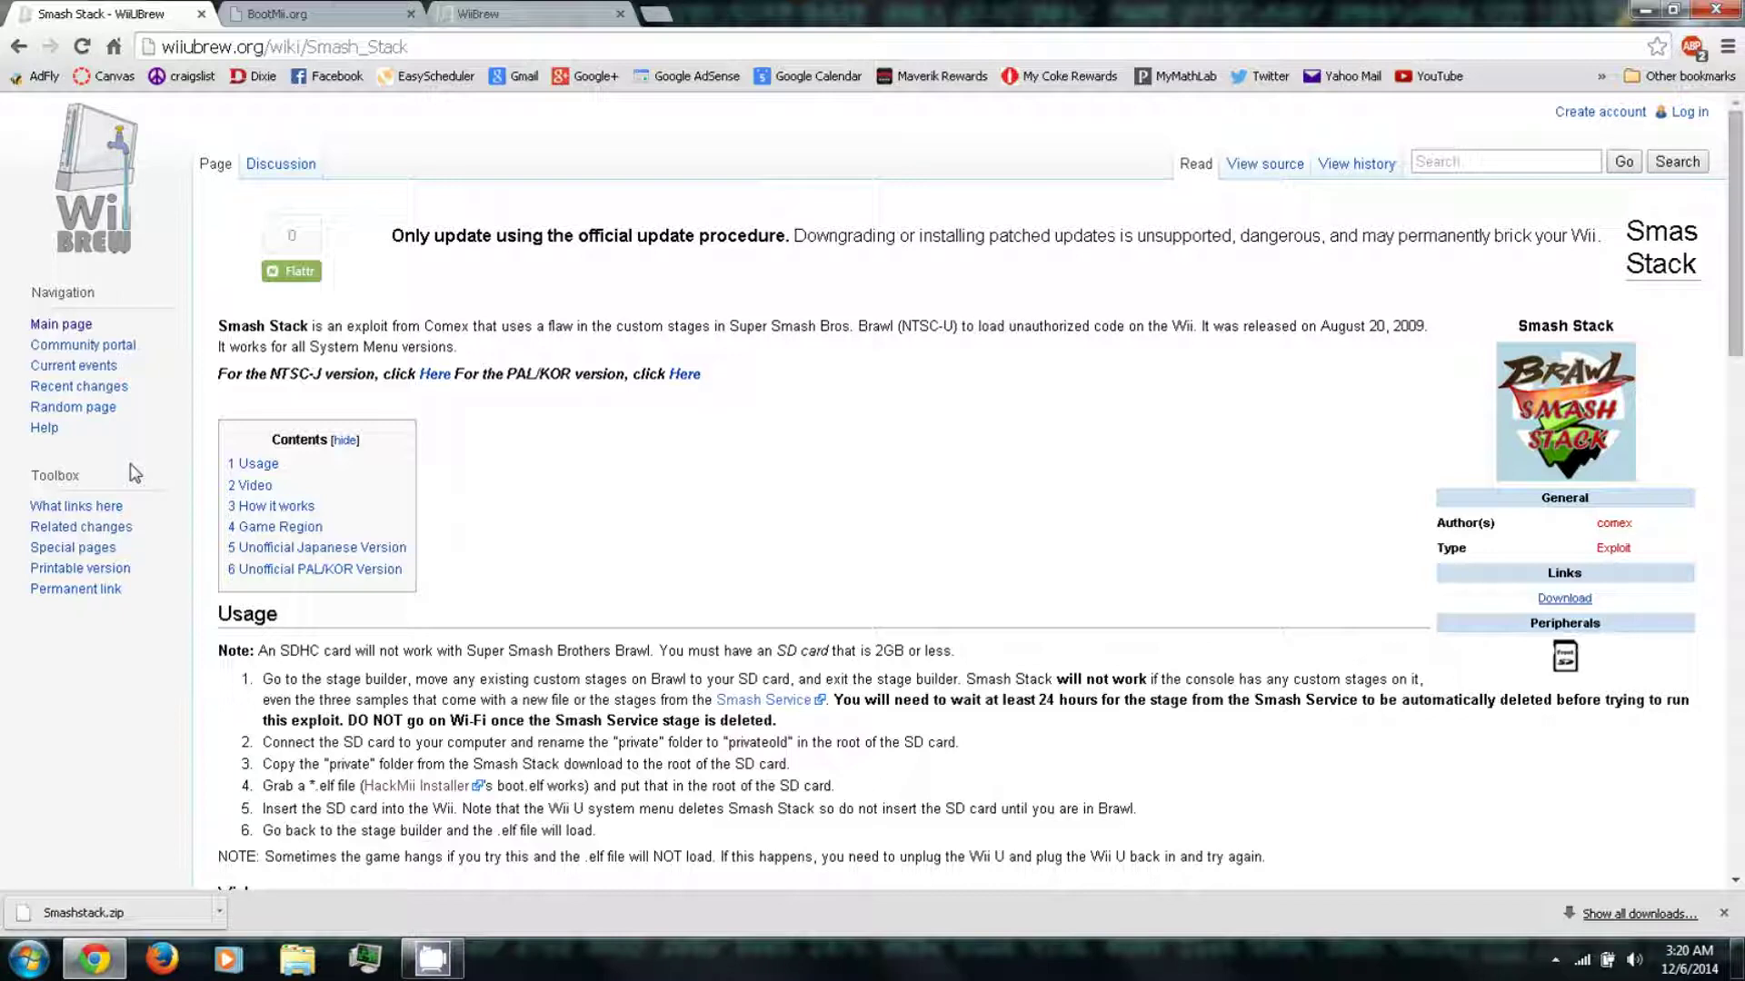
# Download HackMii Installer v1.2 from the already open BootMii download page
pyautogui.click(289, 18)
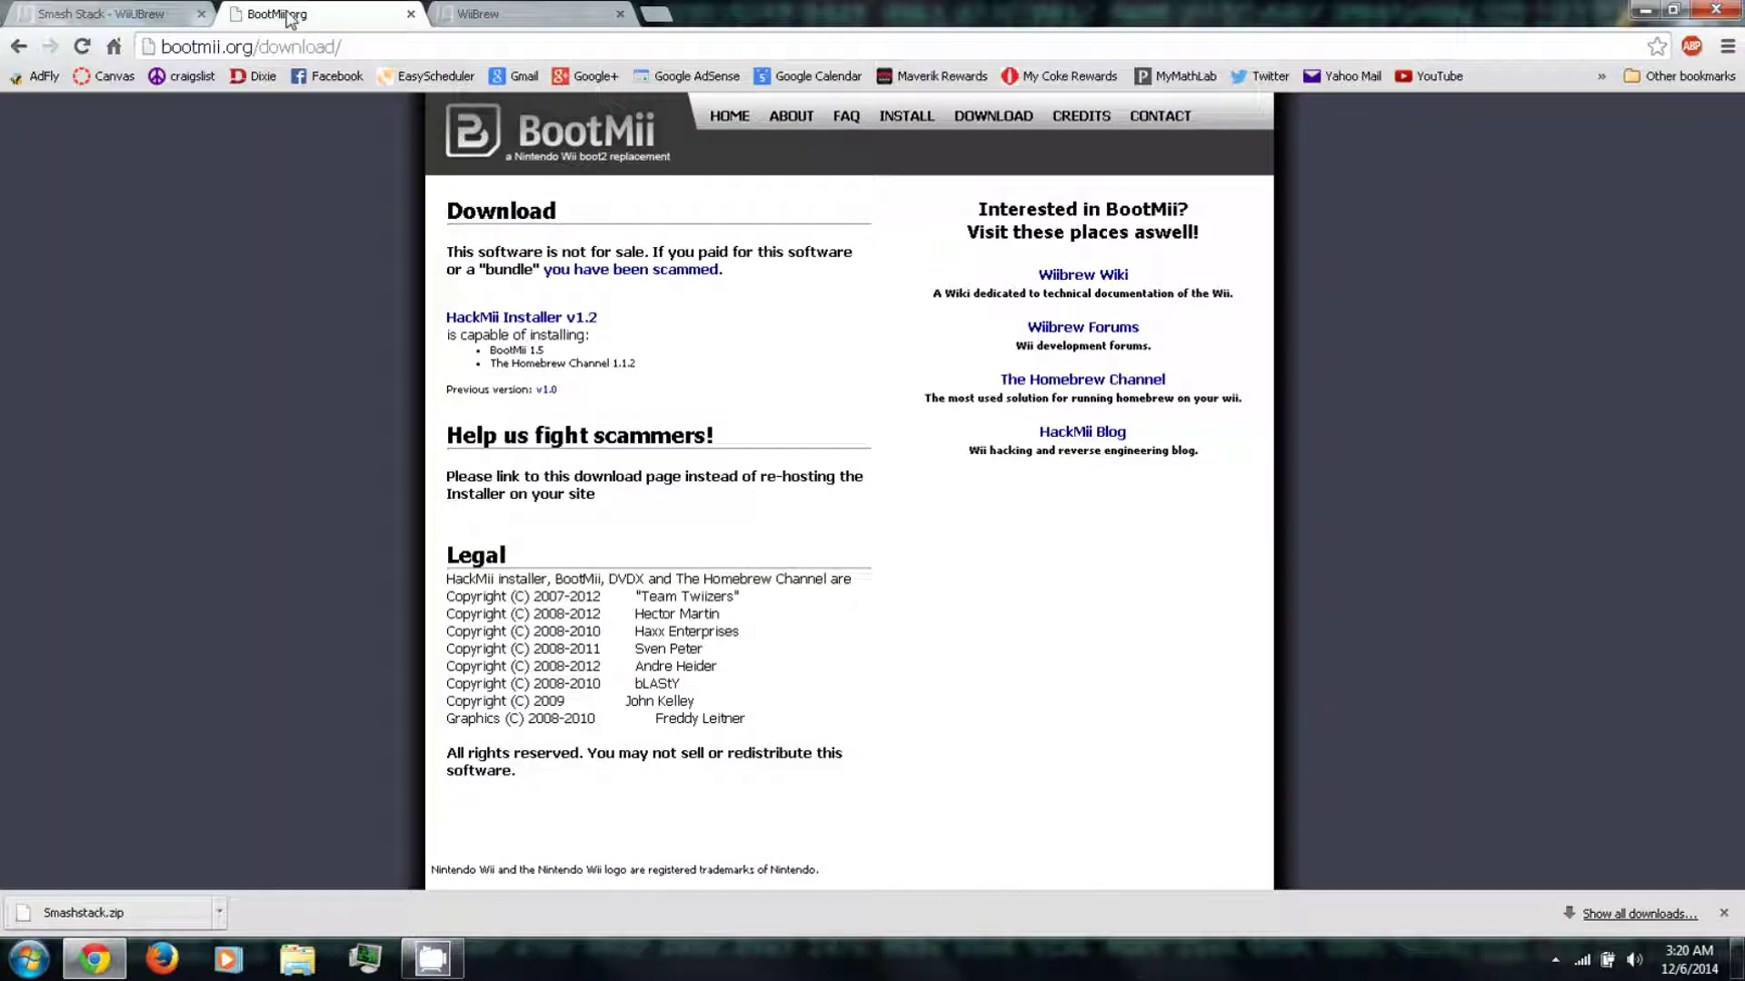
pyautogui.click(507, 319)
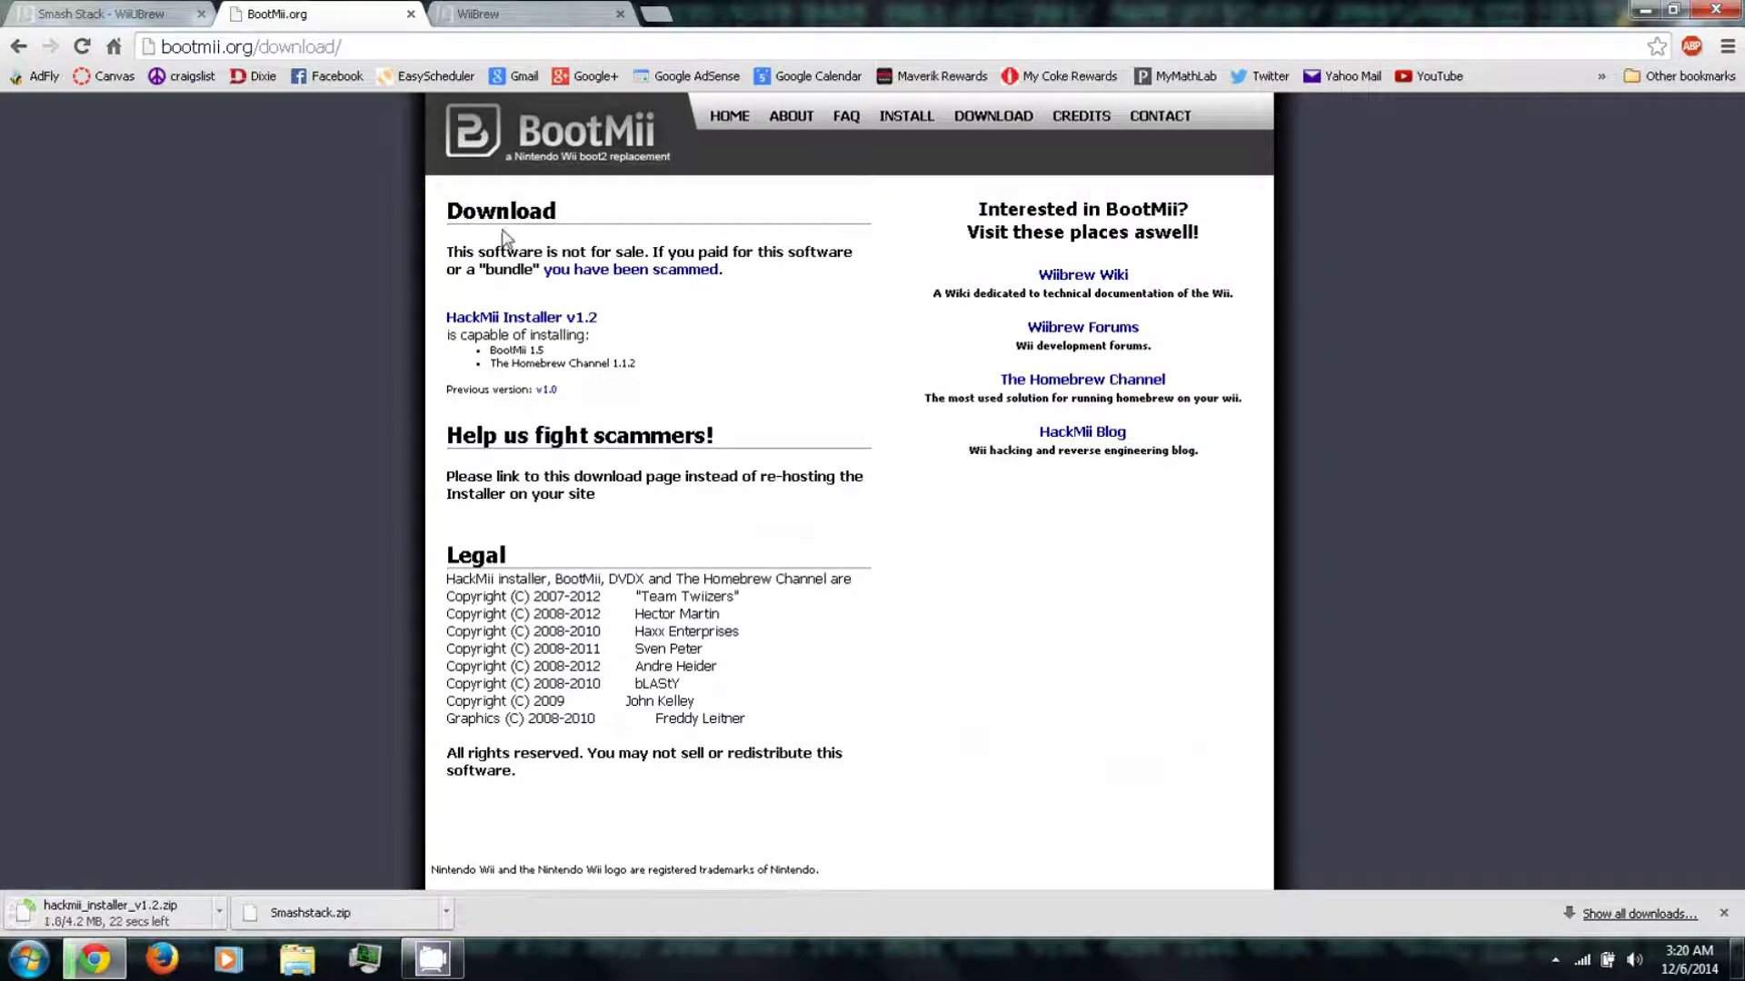
# Find Homebrew Browser under Utilities in WiiBrew's list of all homebrew and download it
pyautogui.hotkey('ctrl', 'Tab')
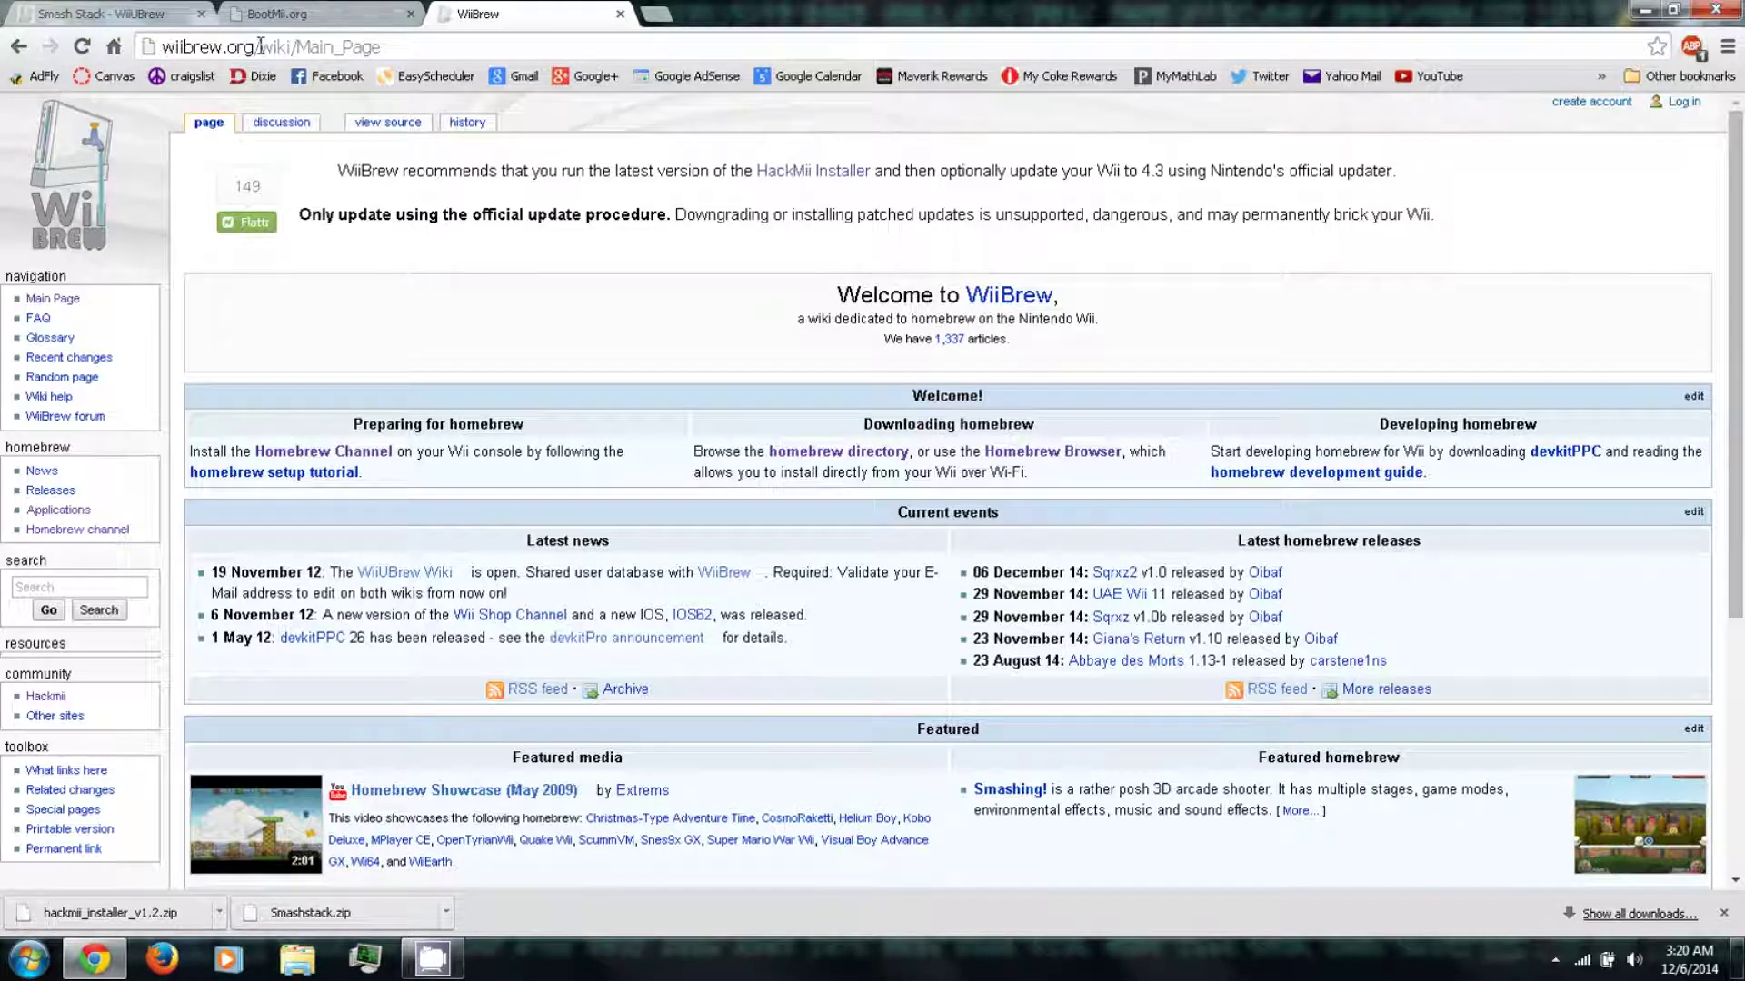
pyautogui.click(68, 511)
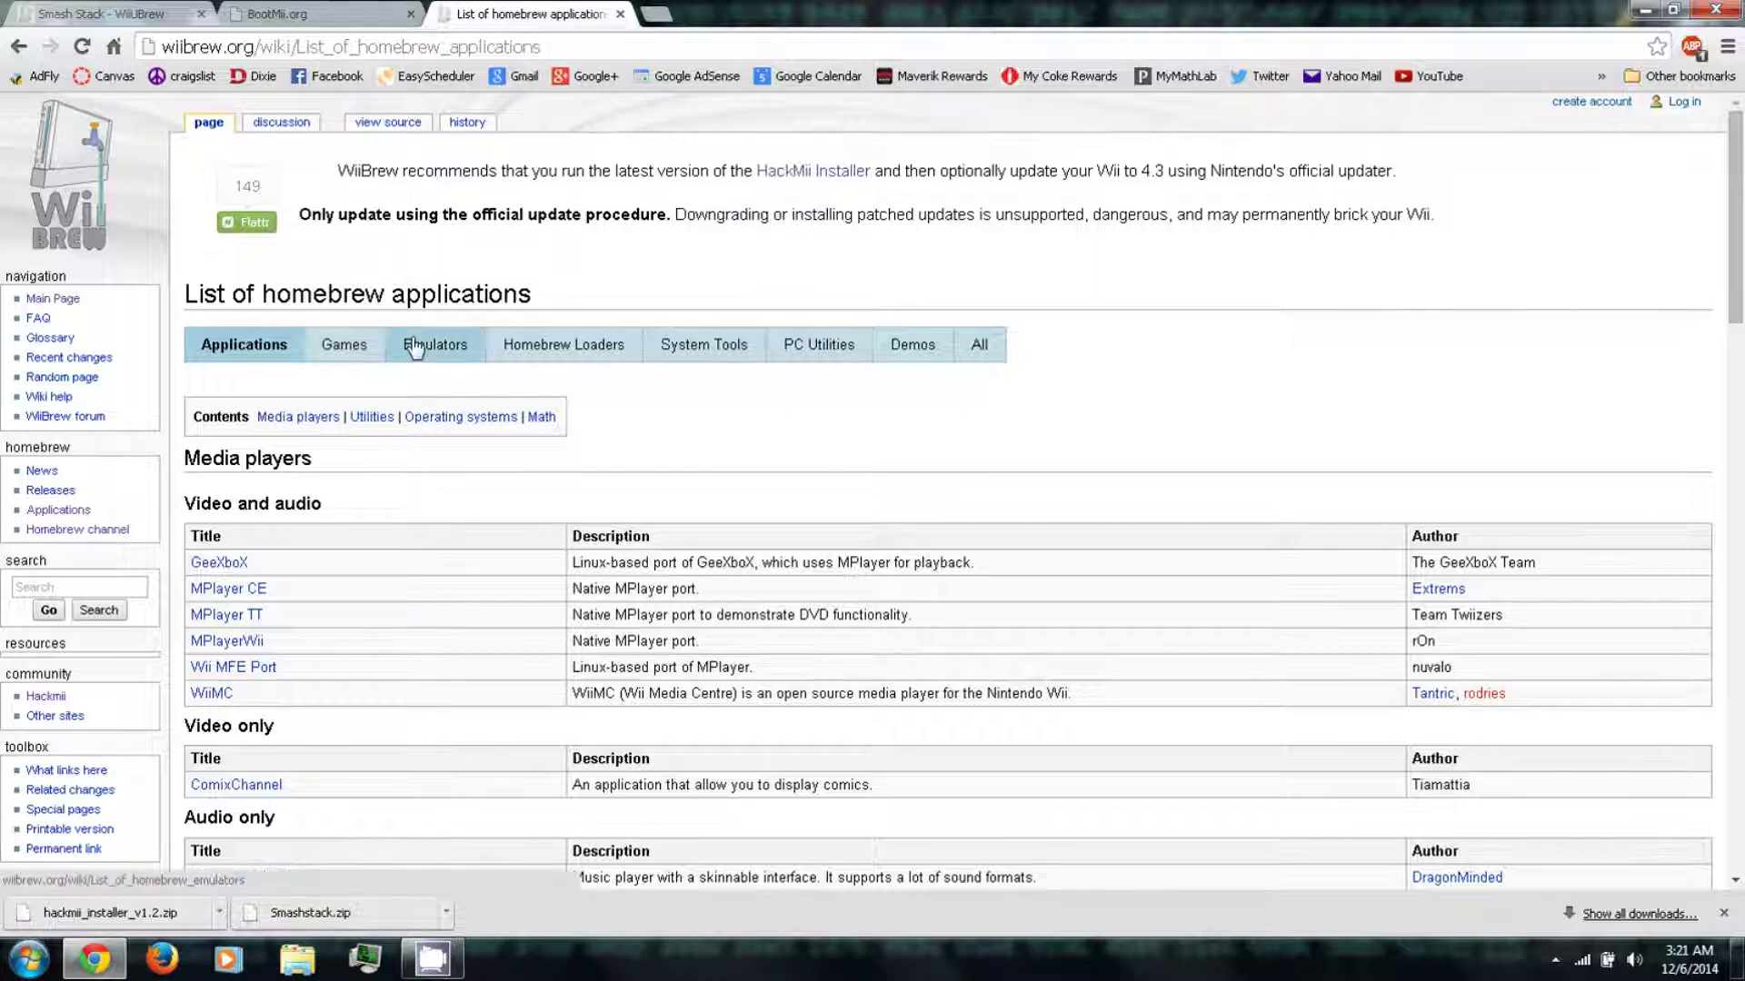
pyautogui.click(972, 354)
pyautogui.scroll(-2, 489, 403)
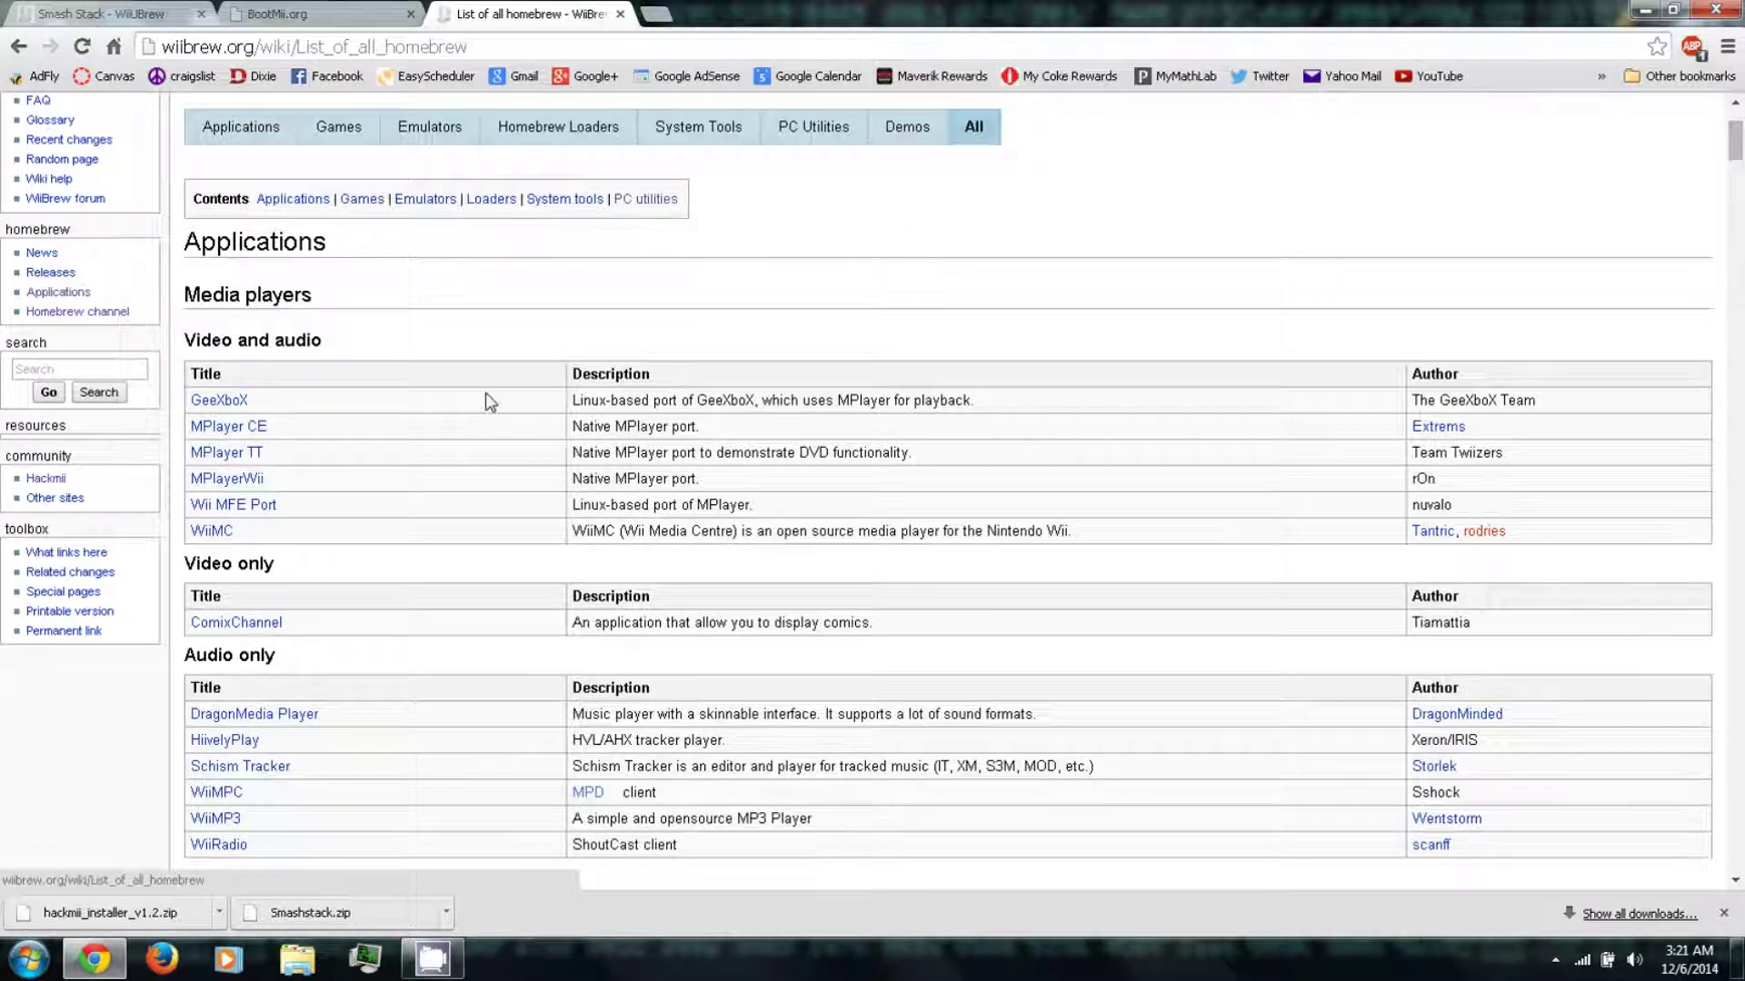
pyautogui.scroll(-3, 280, 582)
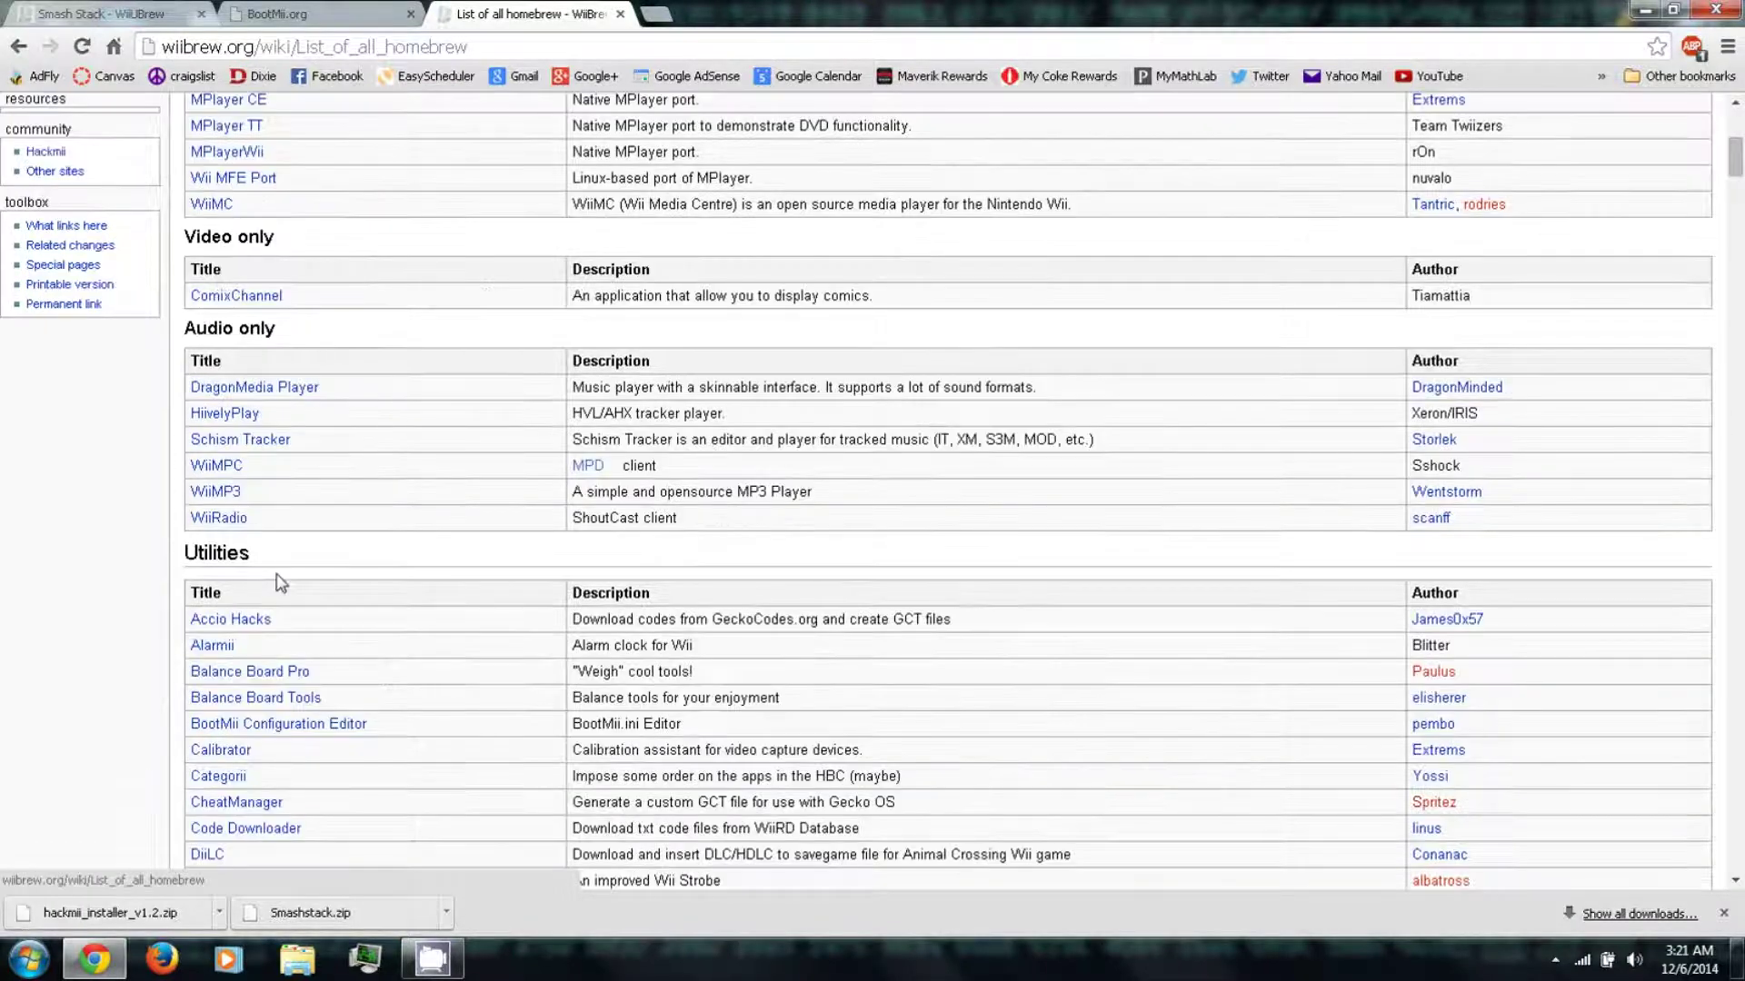
pyautogui.scroll(-2, 280, 581)
pyautogui.scroll(-1, 227, 563)
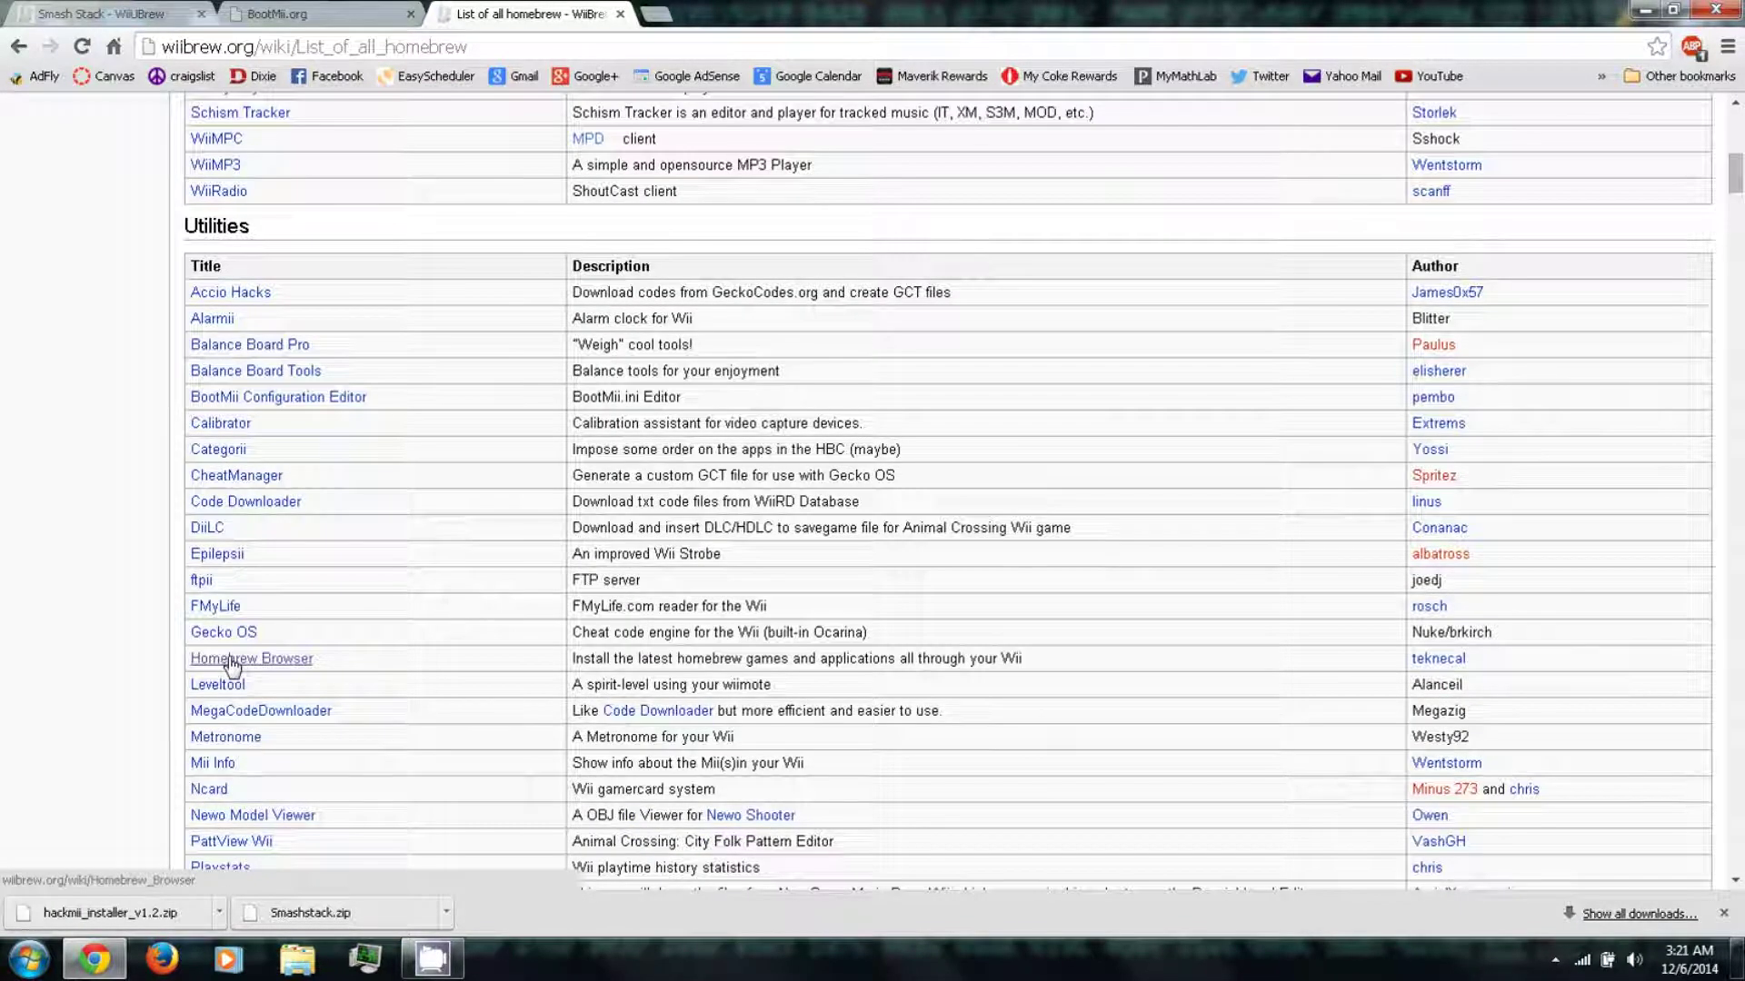
pyautogui.click(263, 668)
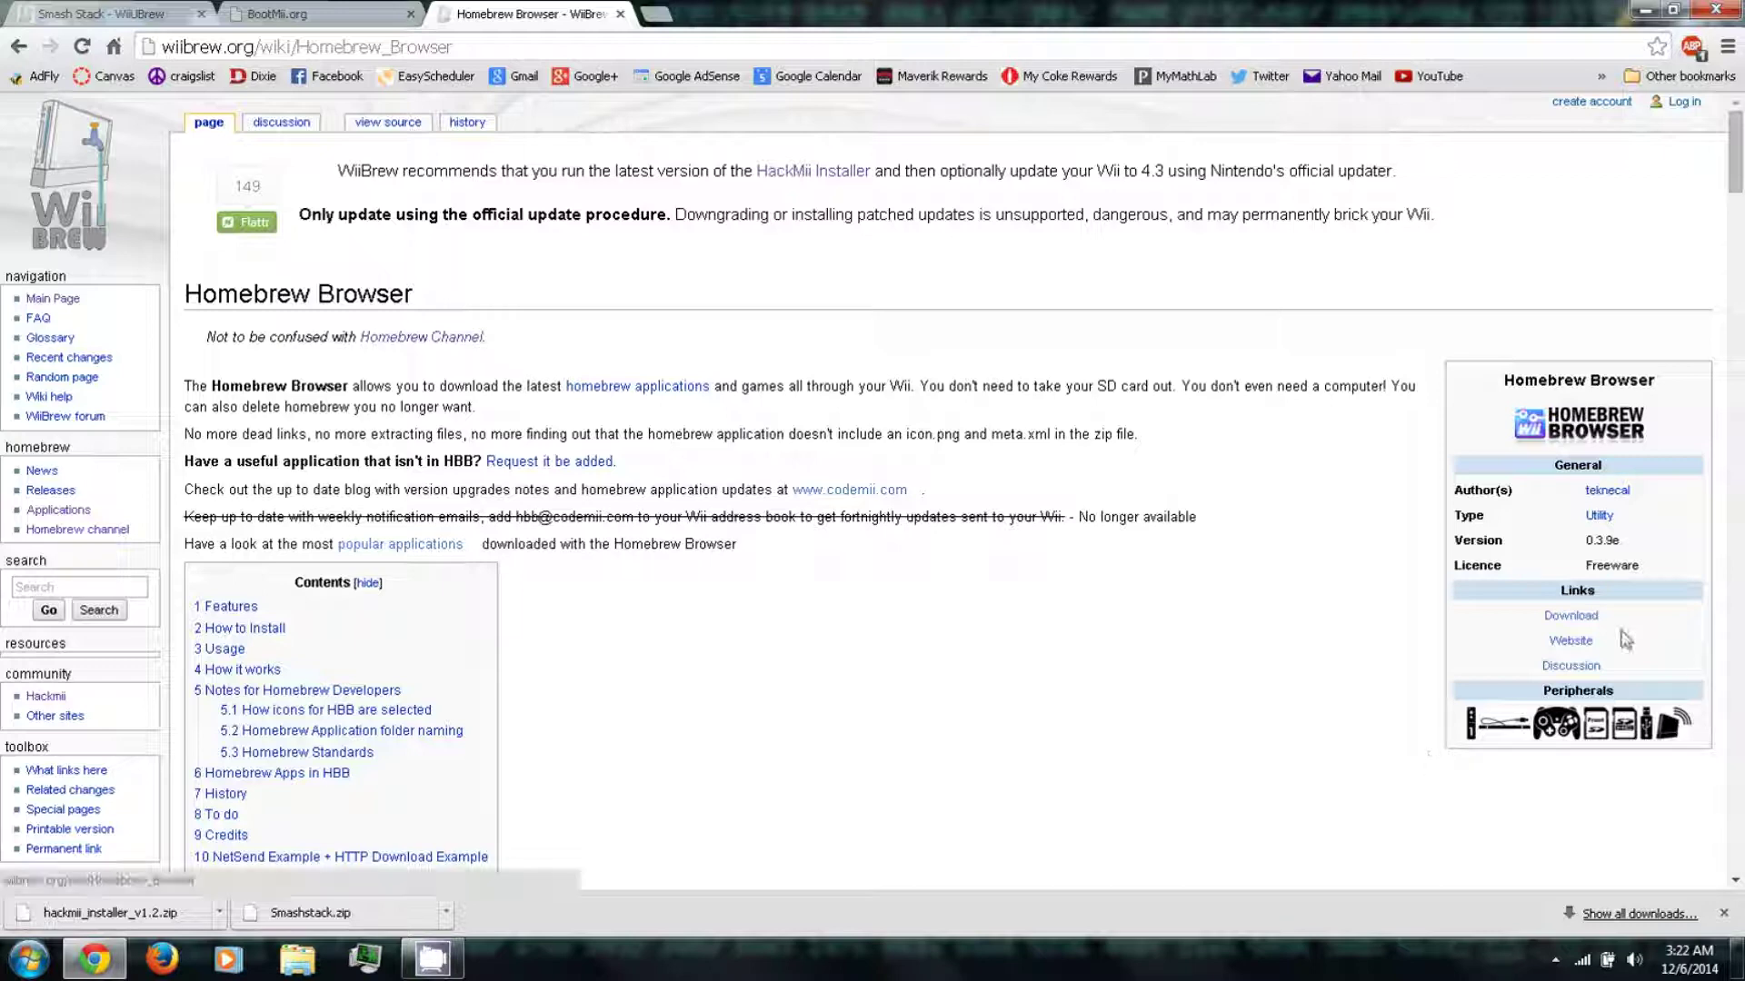
pyautogui.click(1571, 617)
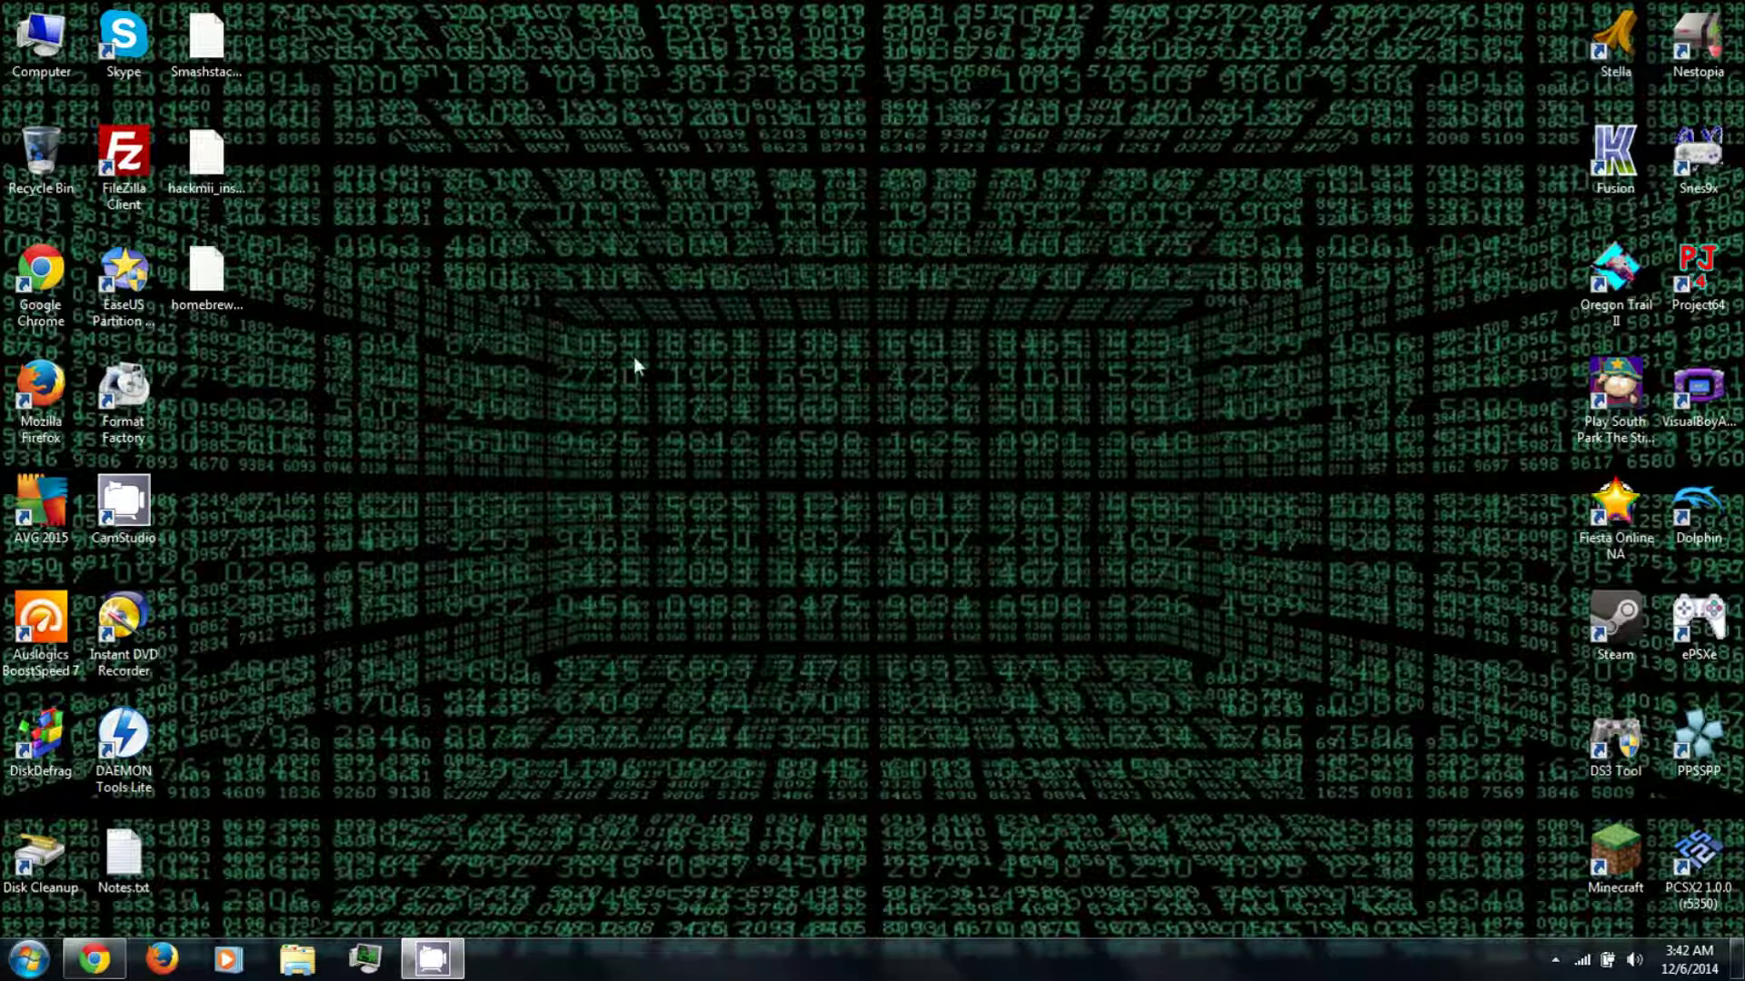
# Extract the Smashstack, hackmii_installer_v1.2 and homebrew_browser_v0.3.9e archives on the desktop, each into its own named folder
pyautogui.rightClick(233, 47)
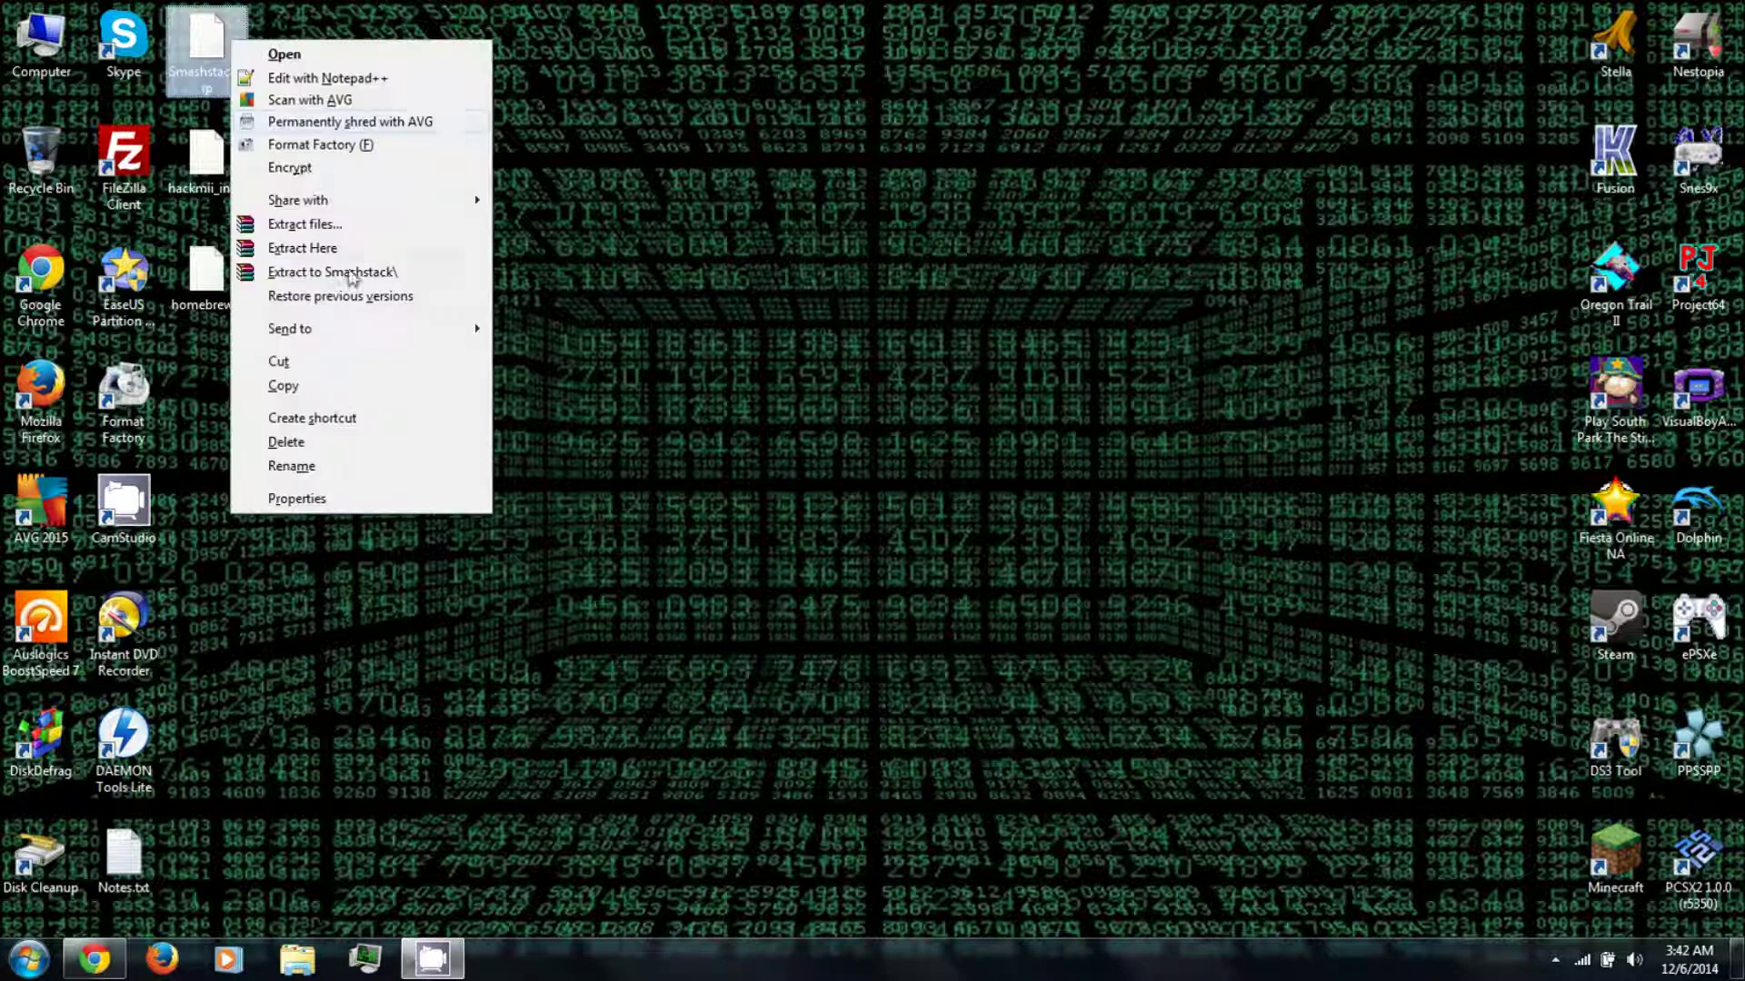
pyautogui.click(357, 273)
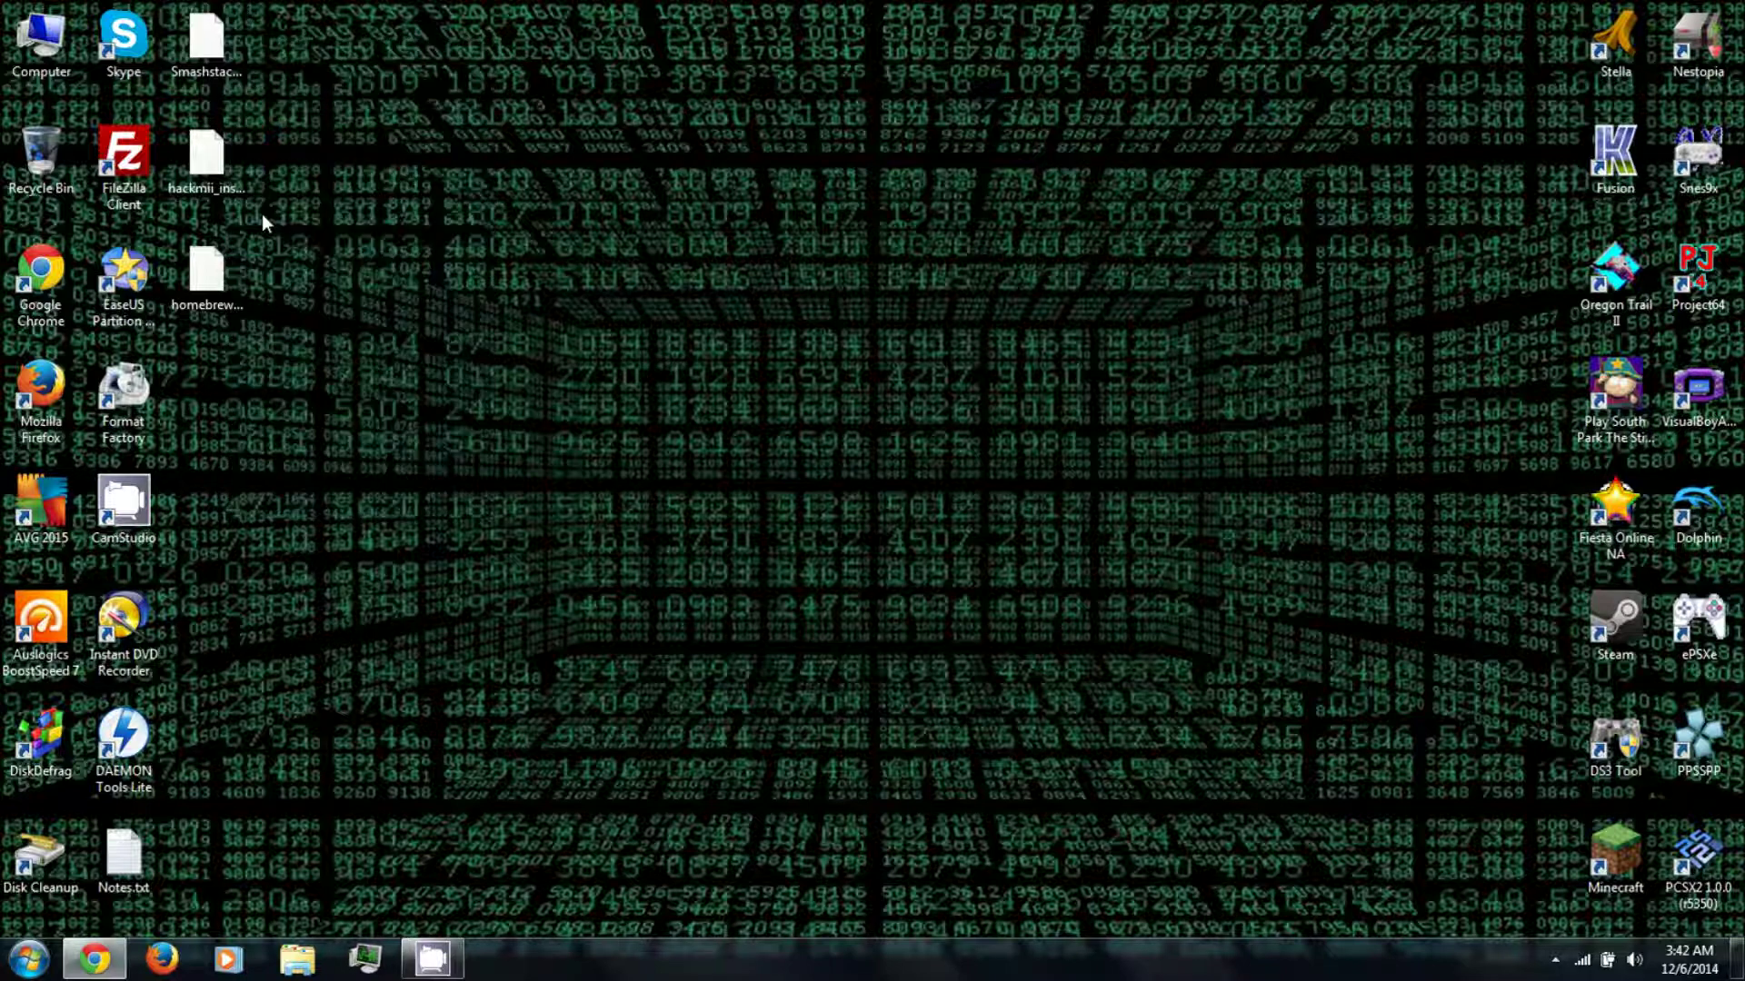
pyautogui.rightClick(218, 161)
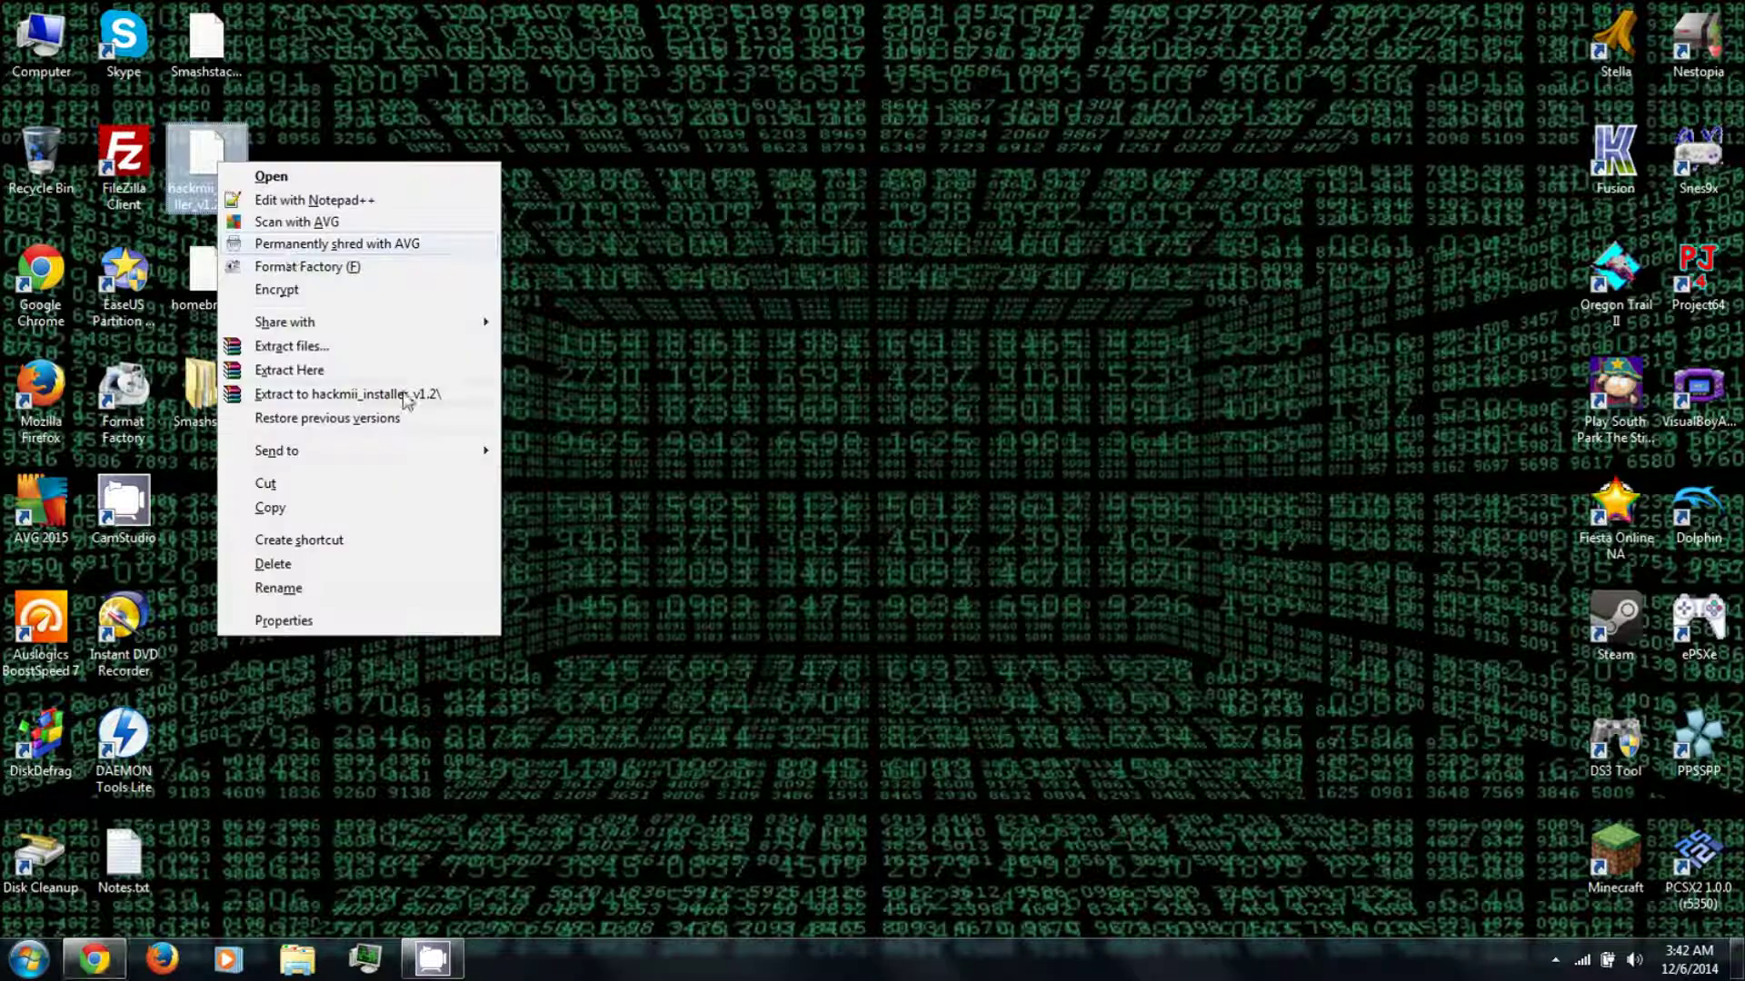
pyautogui.click(300, 393)
pyautogui.rightClick(202, 285)
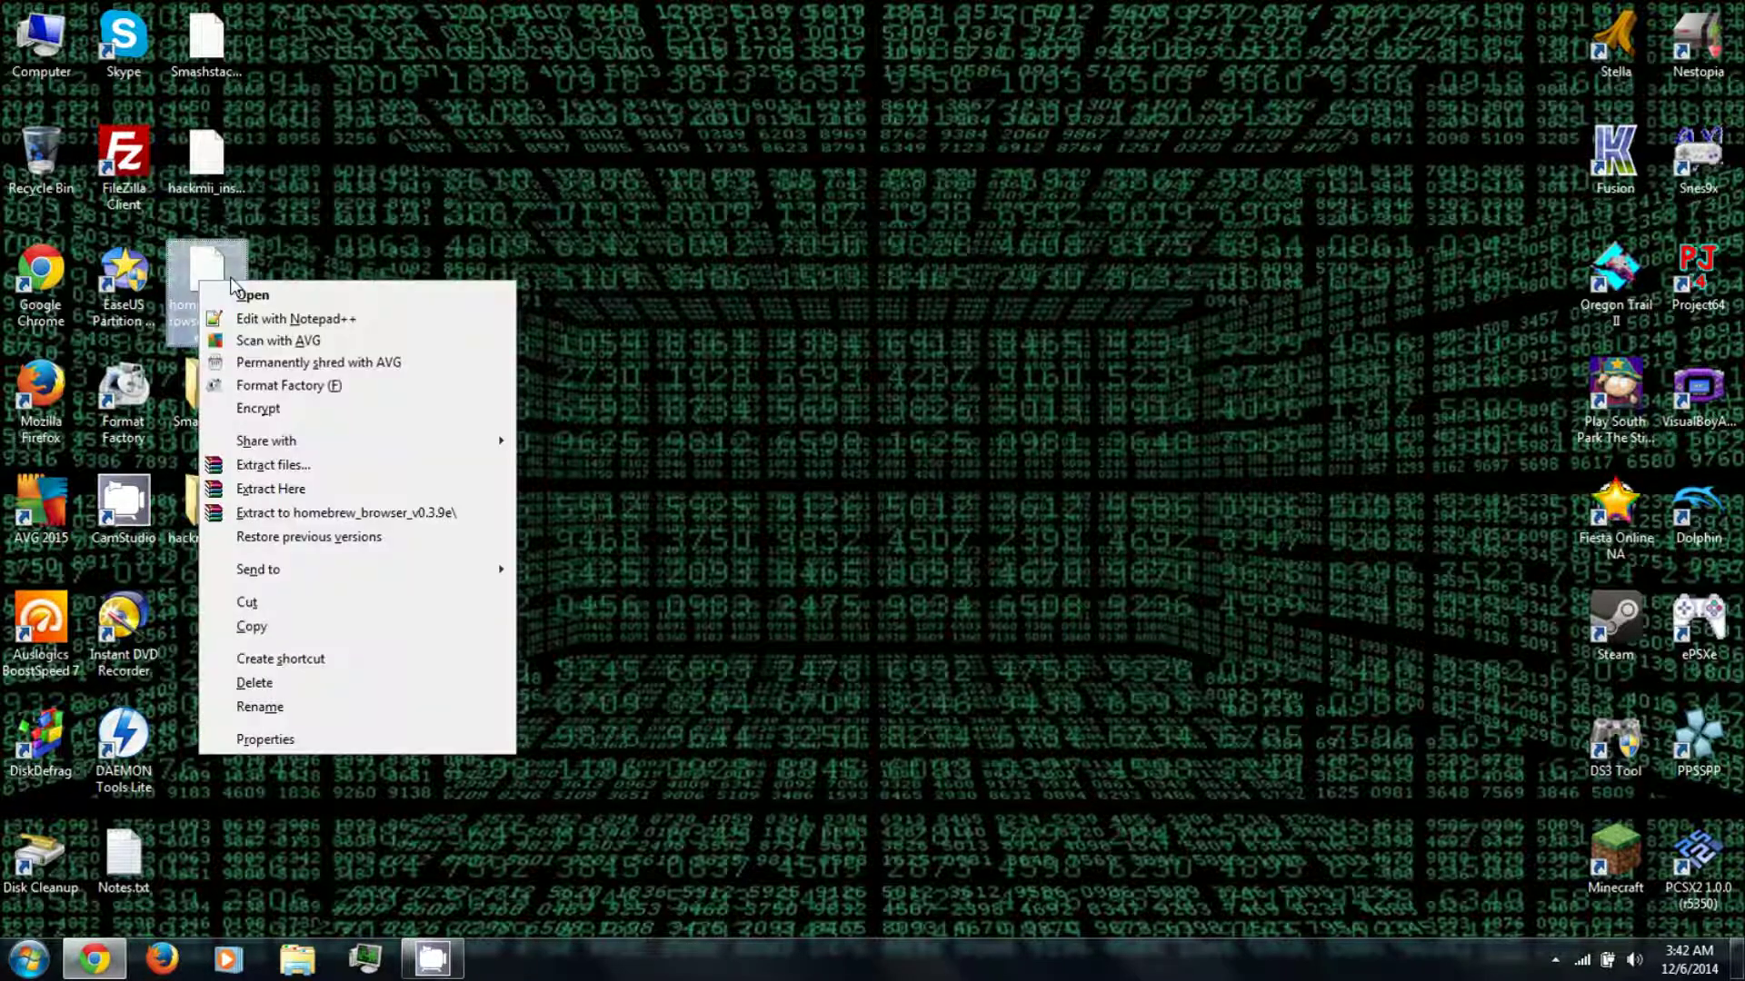
pyautogui.click(394, 514)
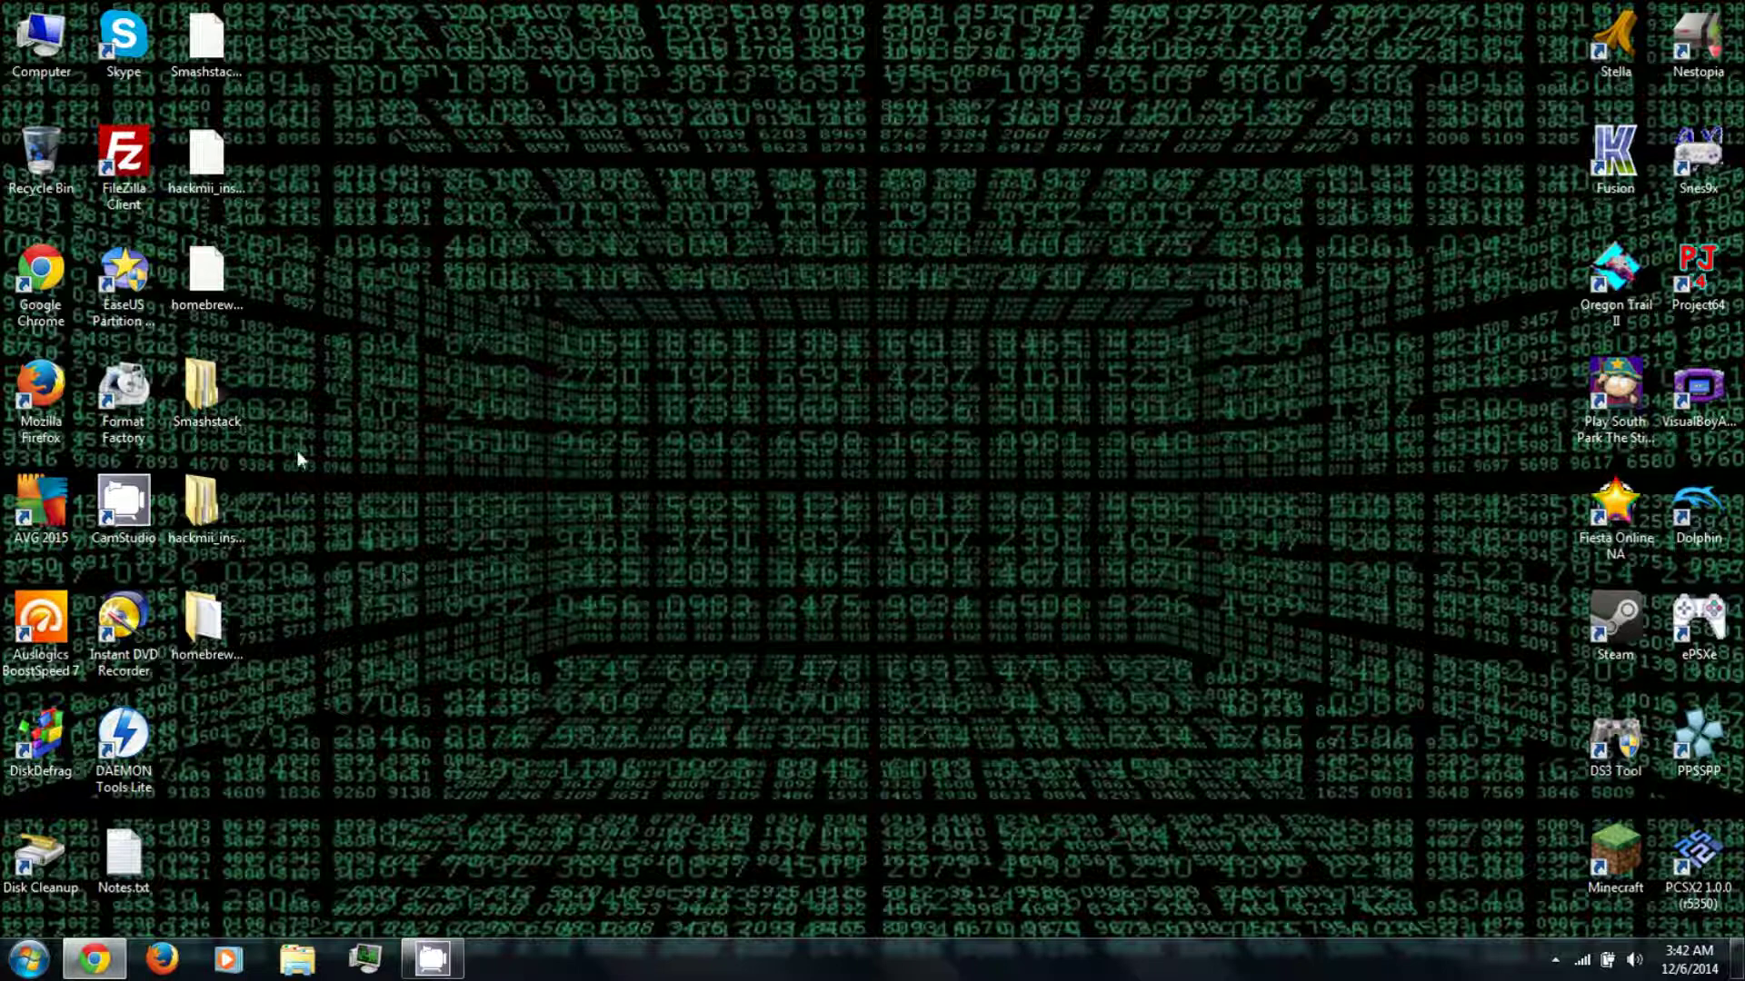
# Format the WII SD (G:) card as FAT32 with Quick Format, confirm the erase, and close the format dialog
pyautogui.doubleClick(22, 36)
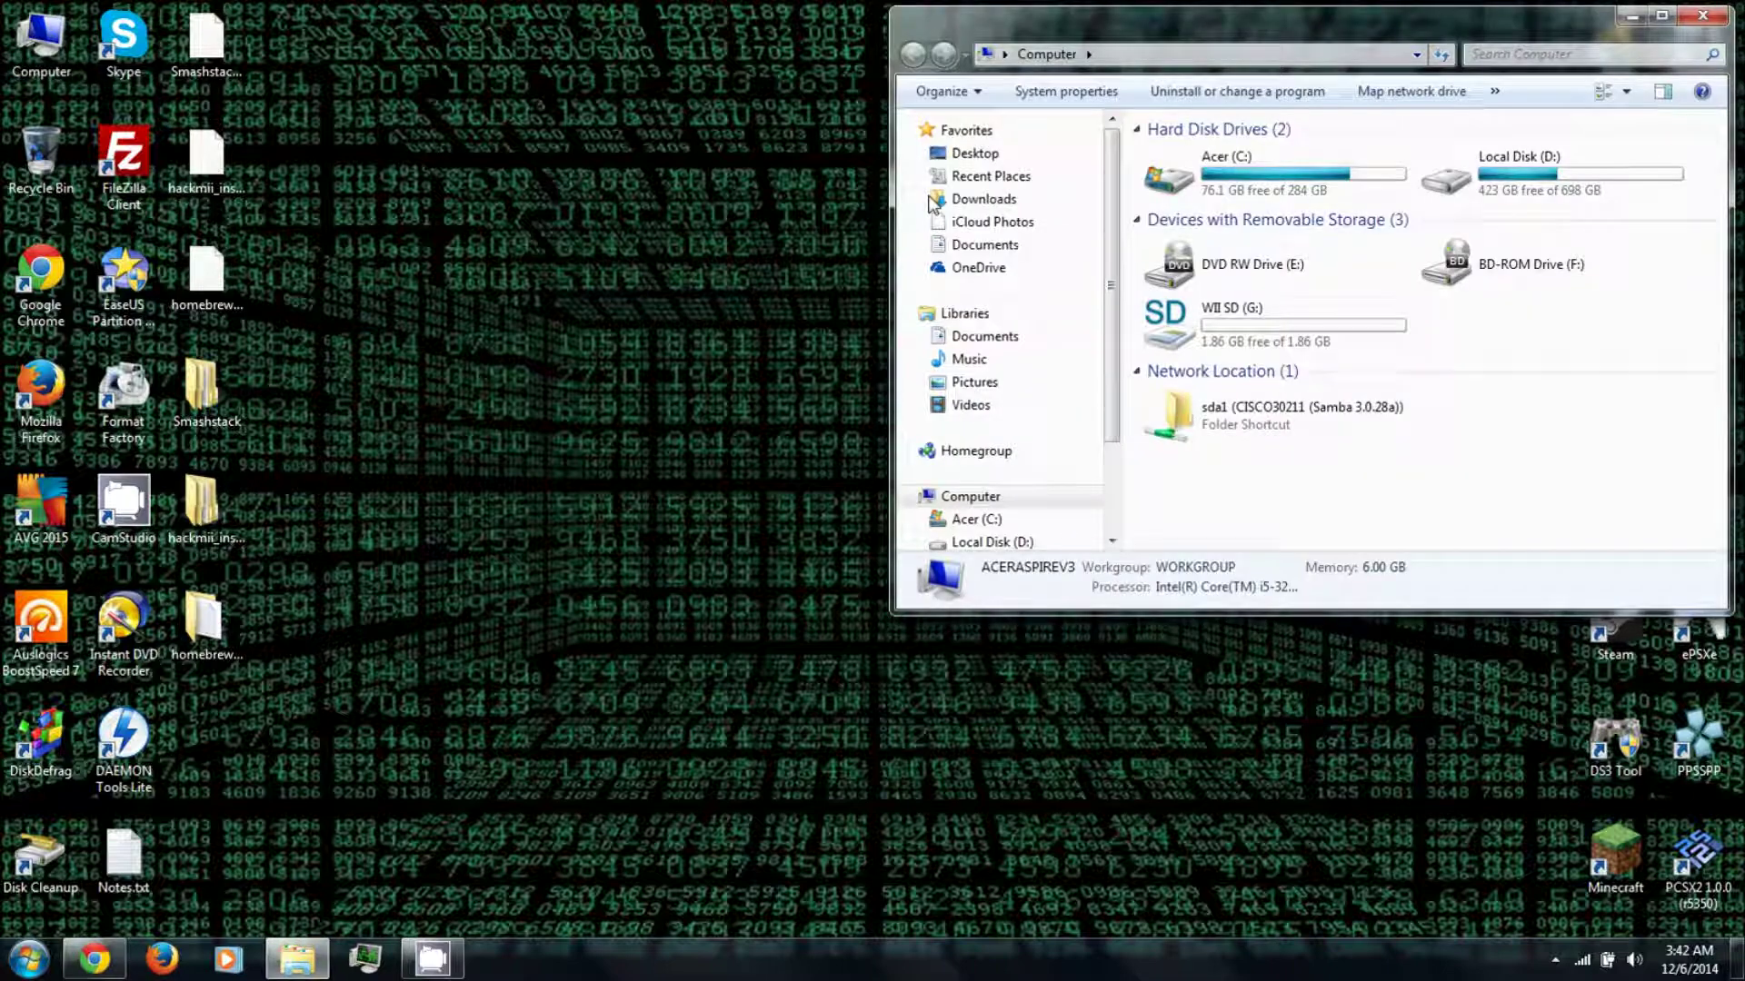
pyautogui.click(1269, 333)
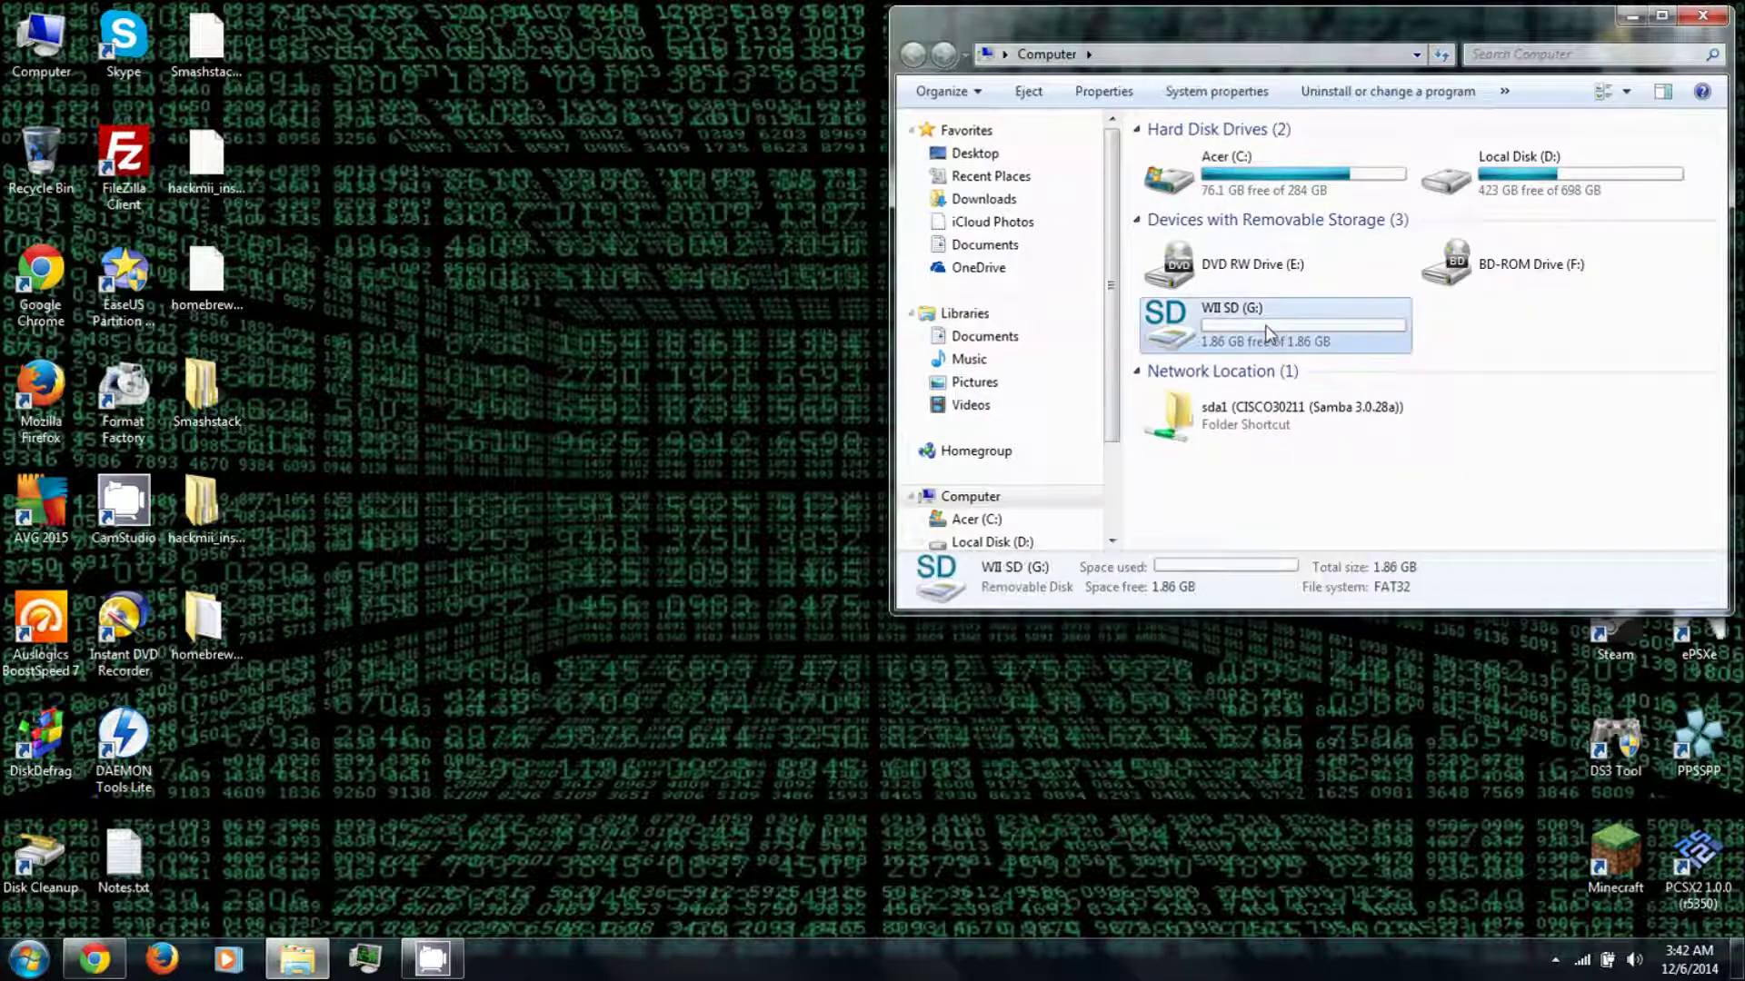
pyautogui.rightClick(1222, 325)
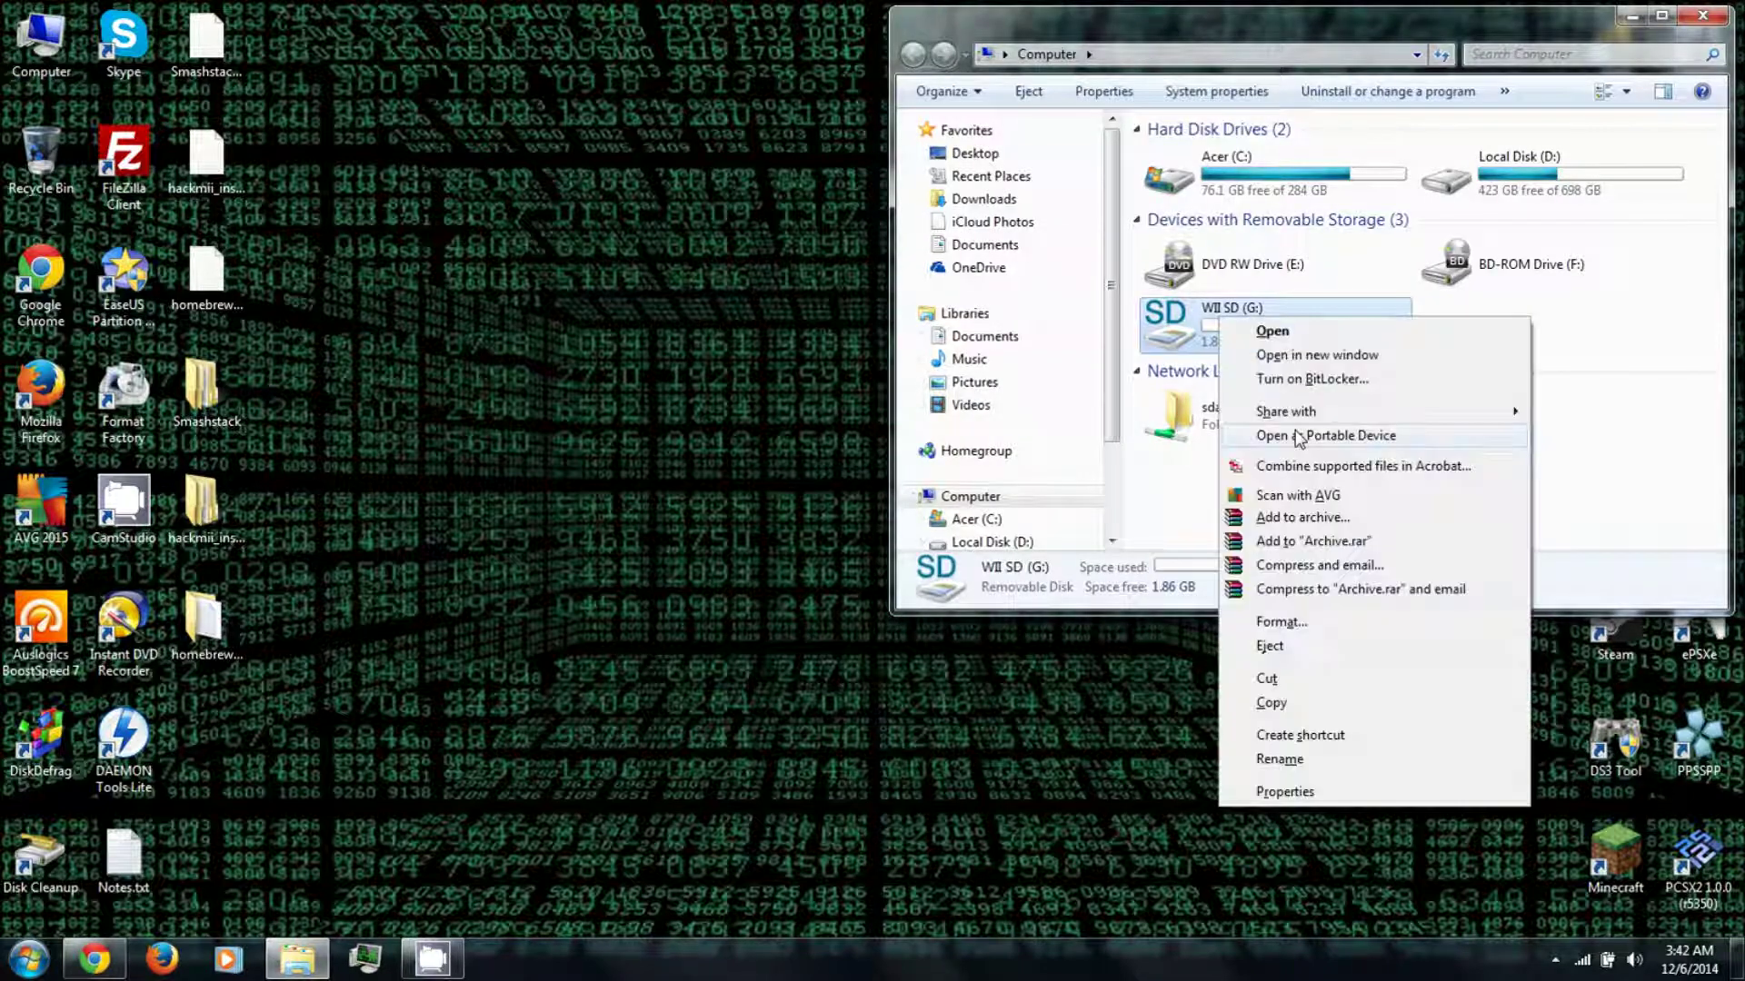
pyautogui.click(1297, 627)
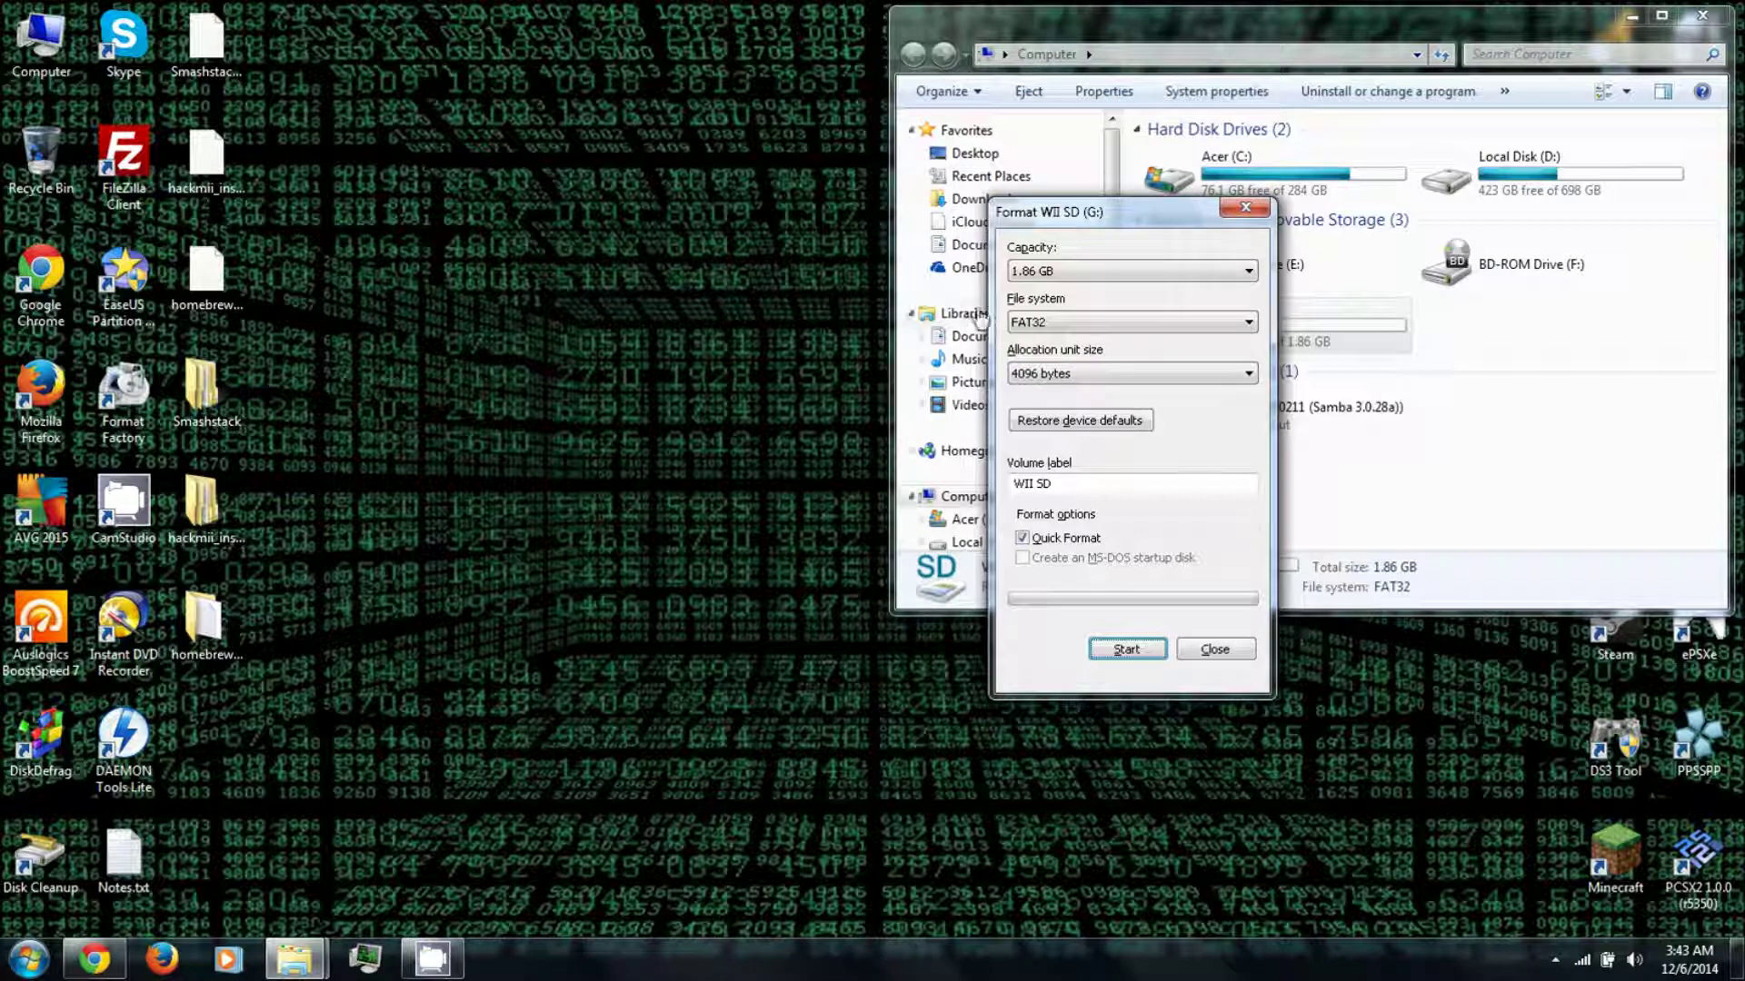
pyautogui.click(1059, 324)
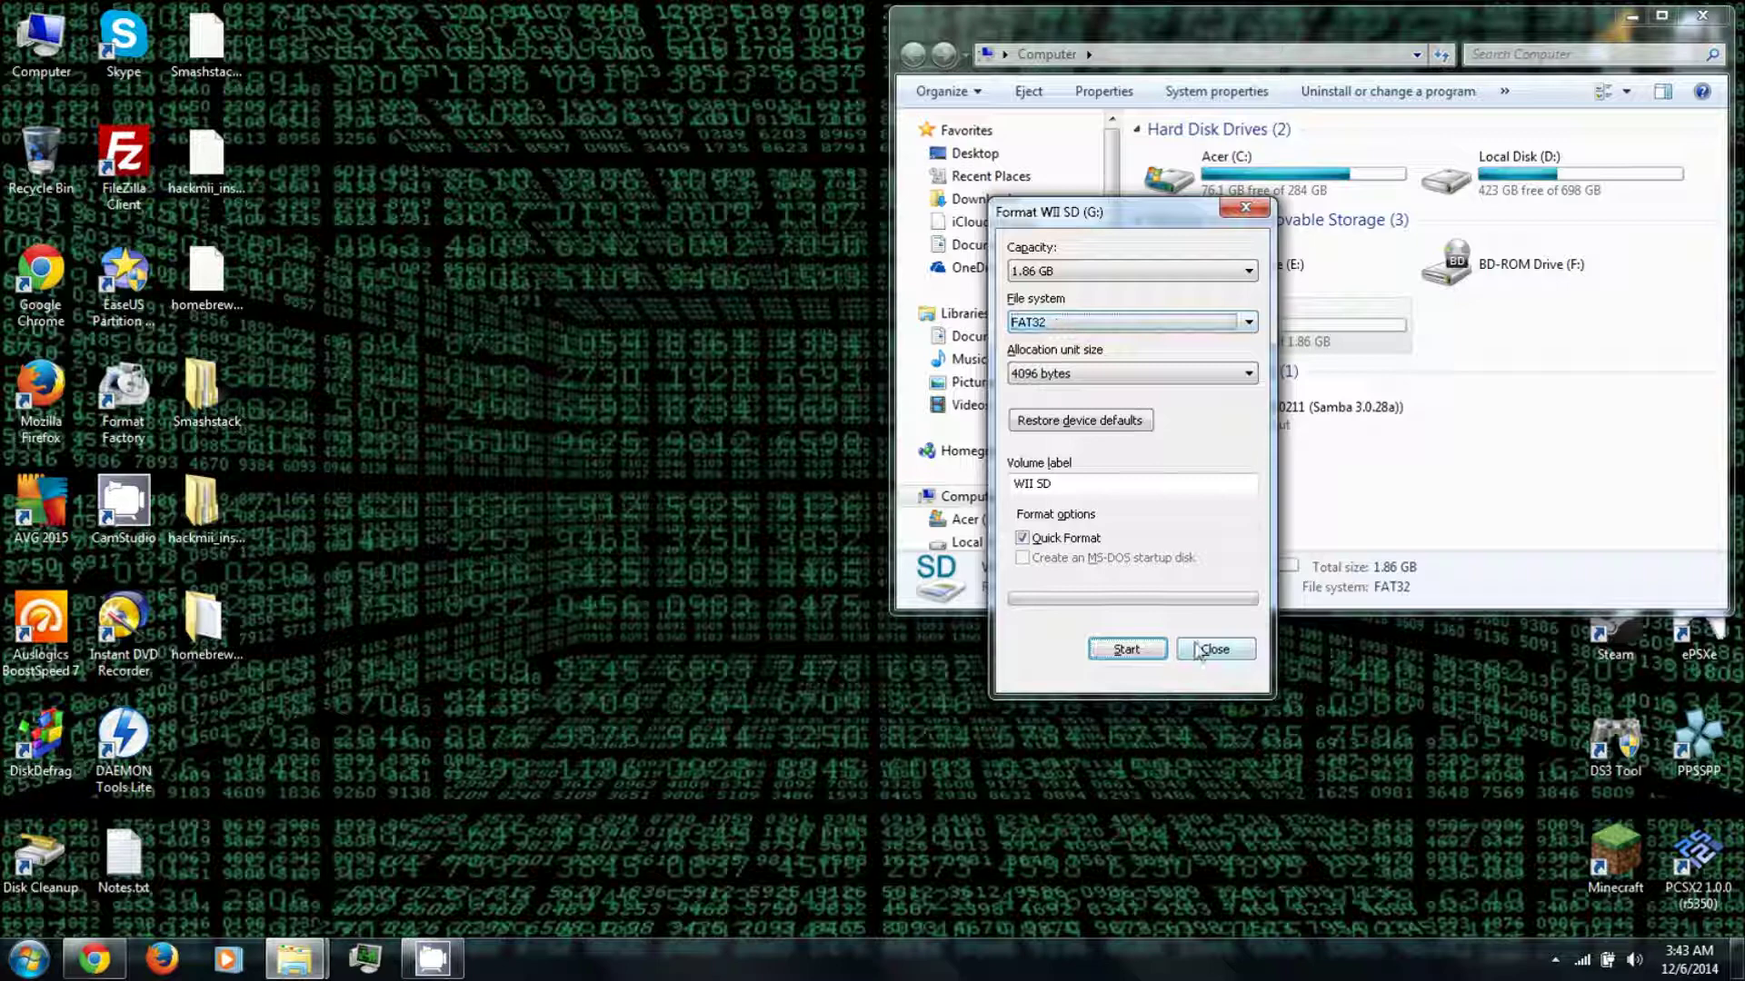
pyautogui.click(1128, 651)
pyautogui.click(1128, 651)
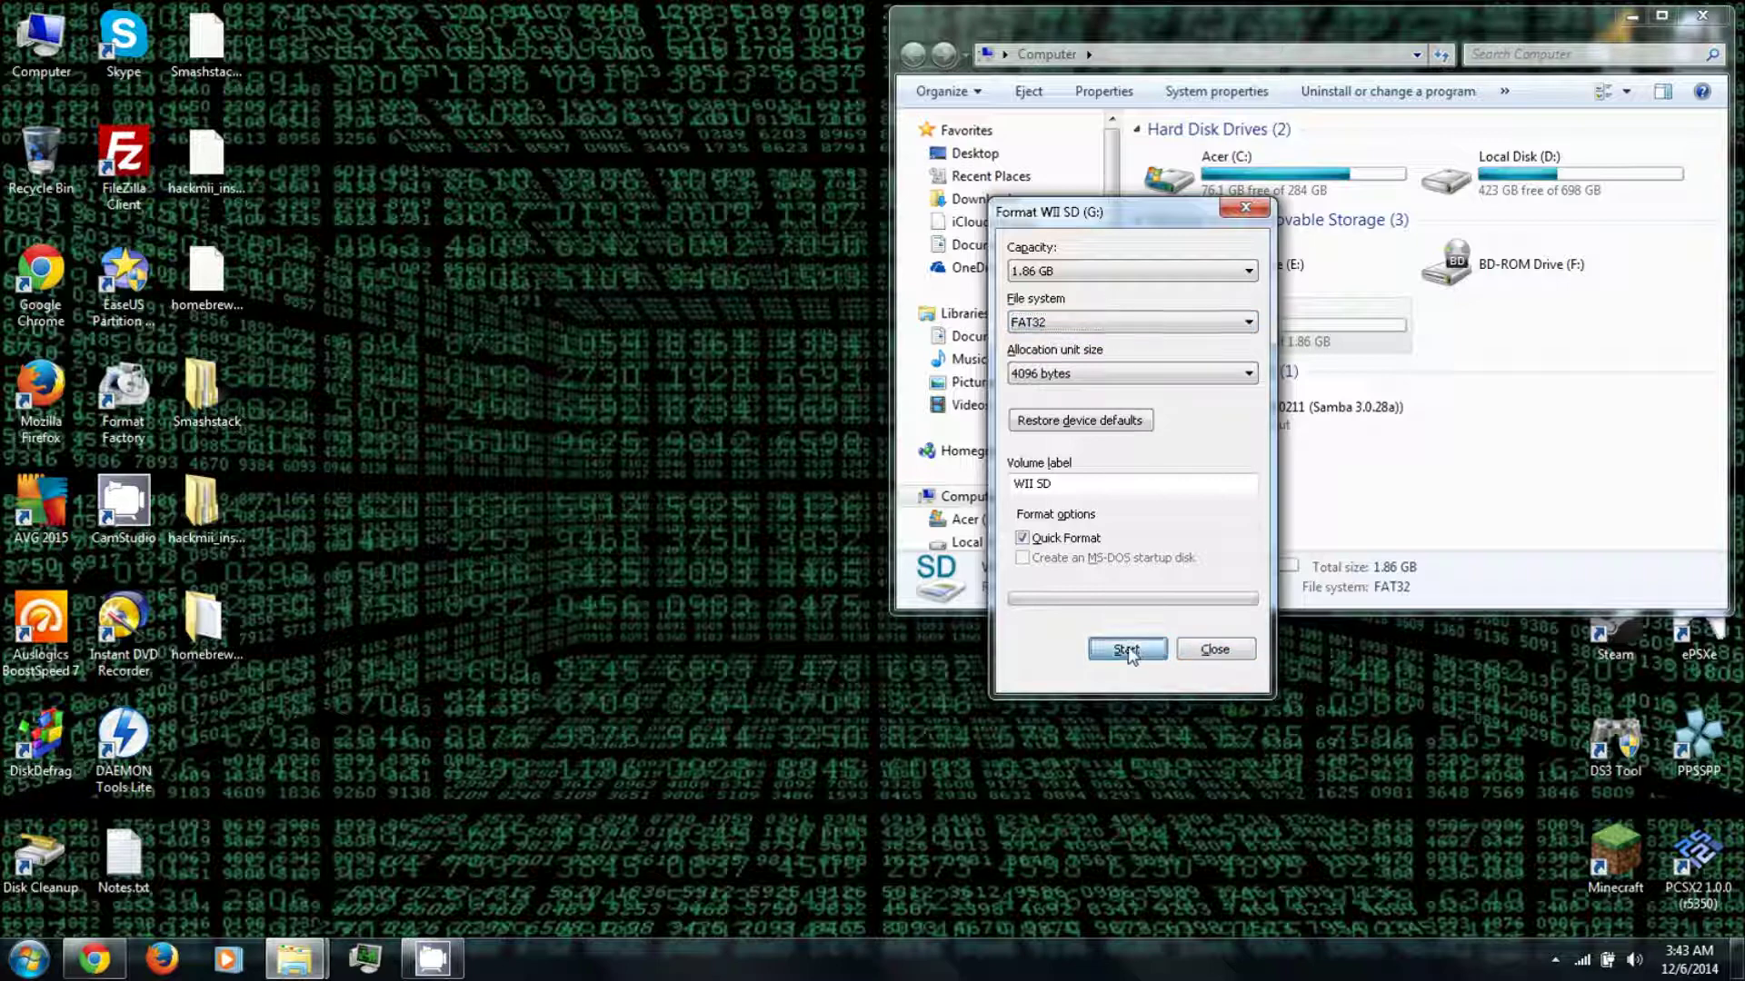
pyautogui.click(918, 480)
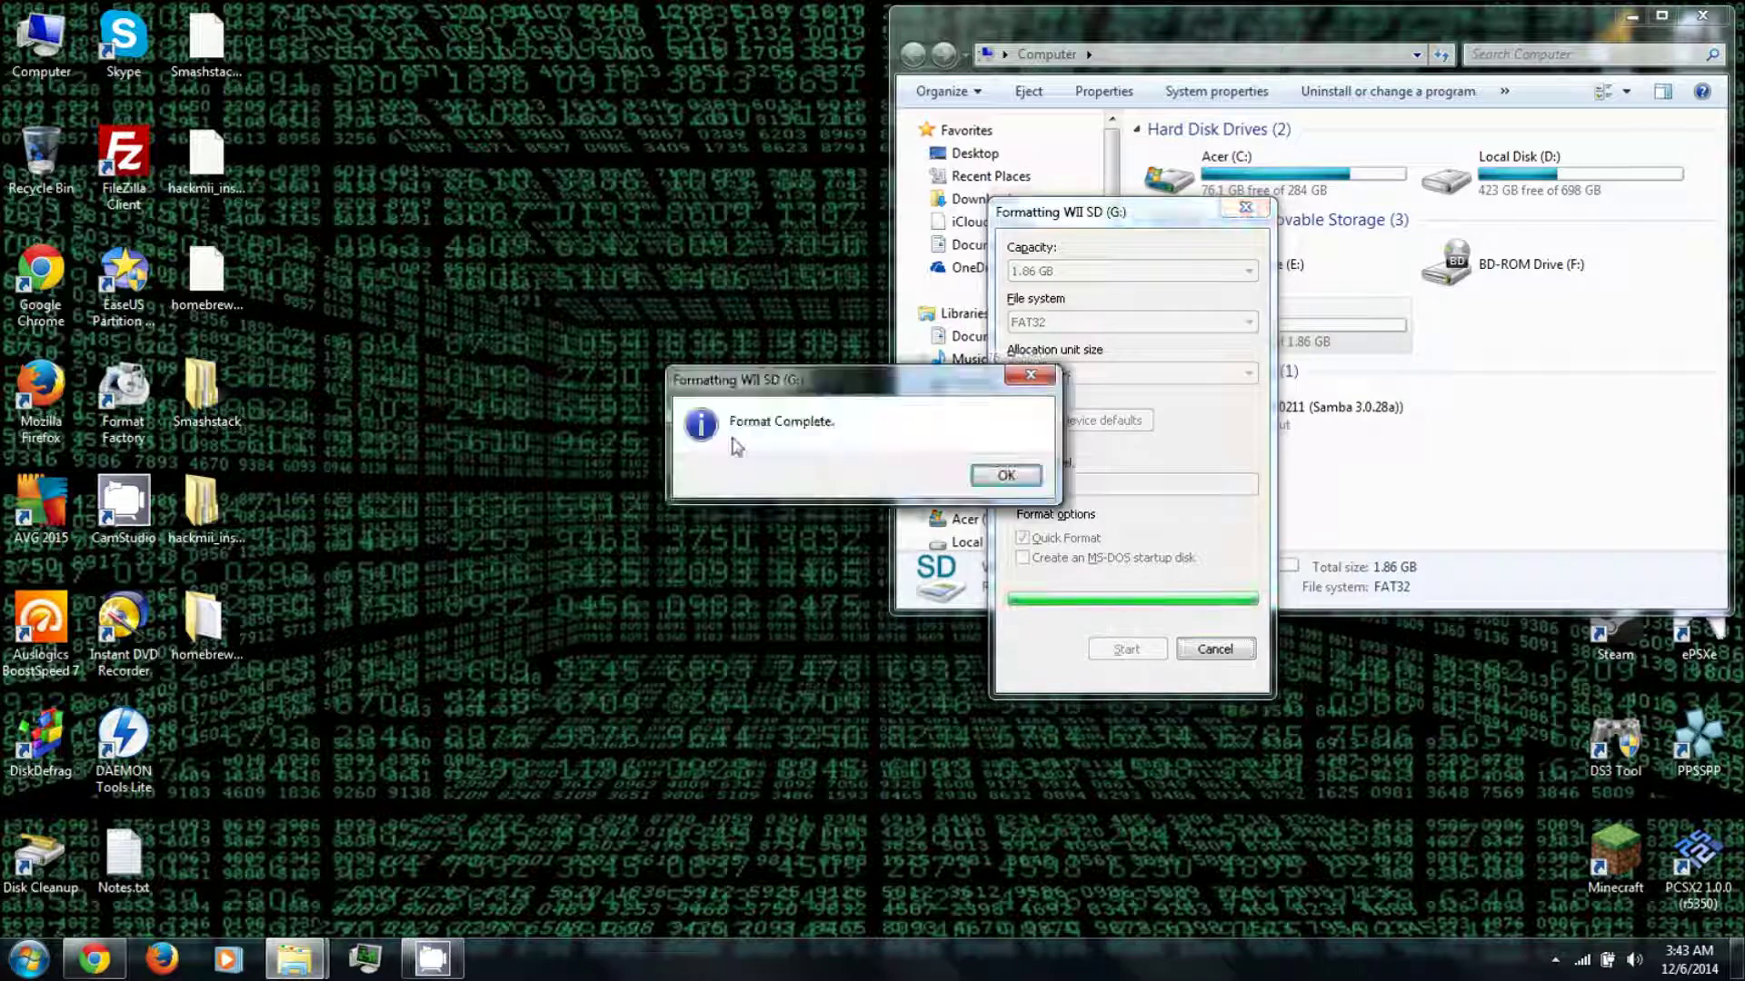
pyautogui.click(1024, 477)
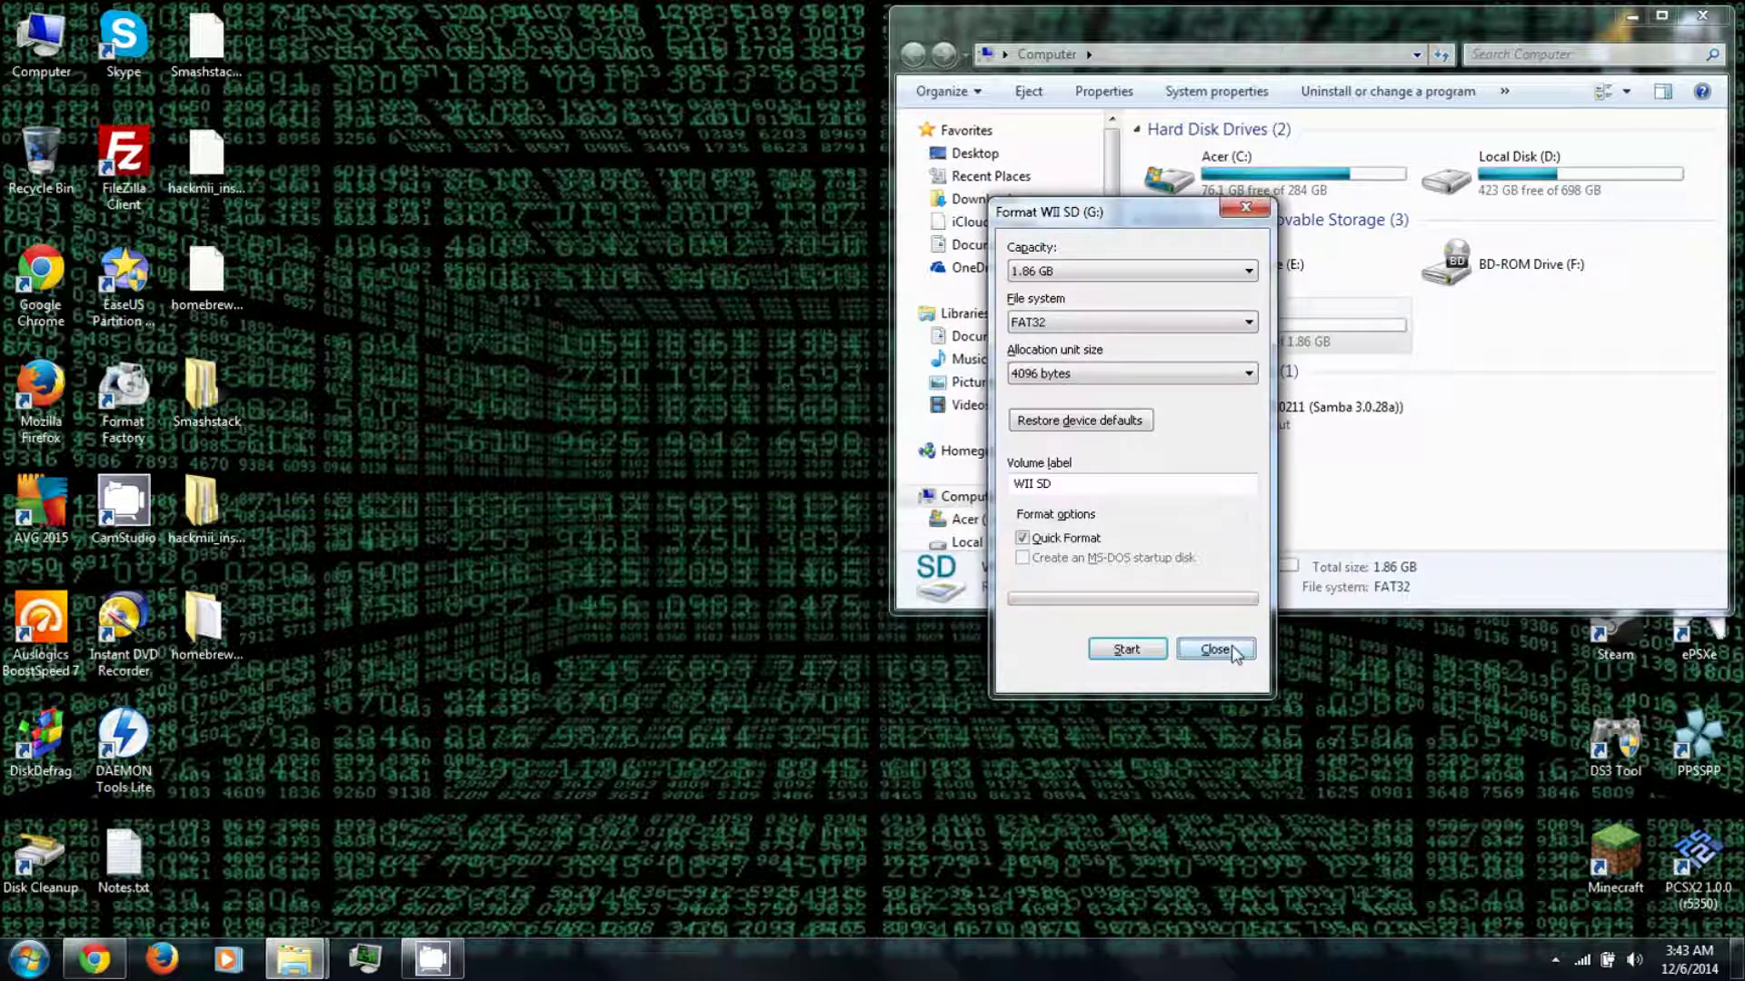
pyautogui.click(1215, 649)
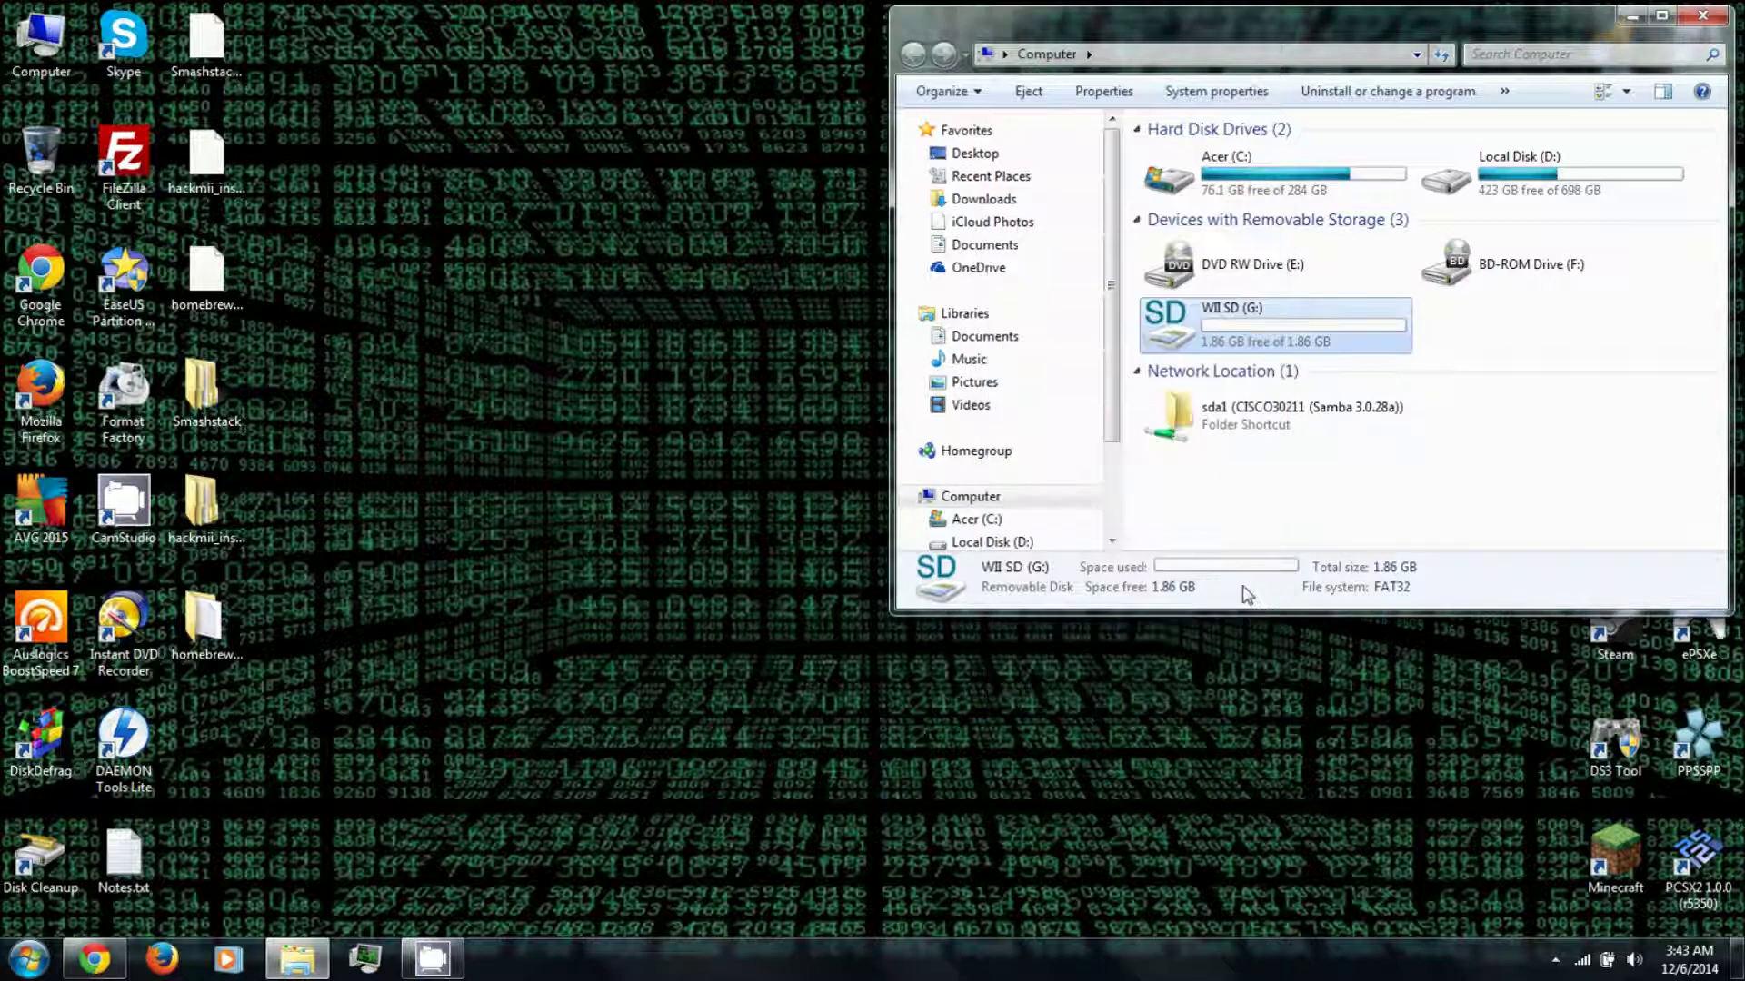
# Copy the private folder from the desktop's Smashstack folder to the root of the WII SD card
pyautogui.doubleClick(1241, 336)
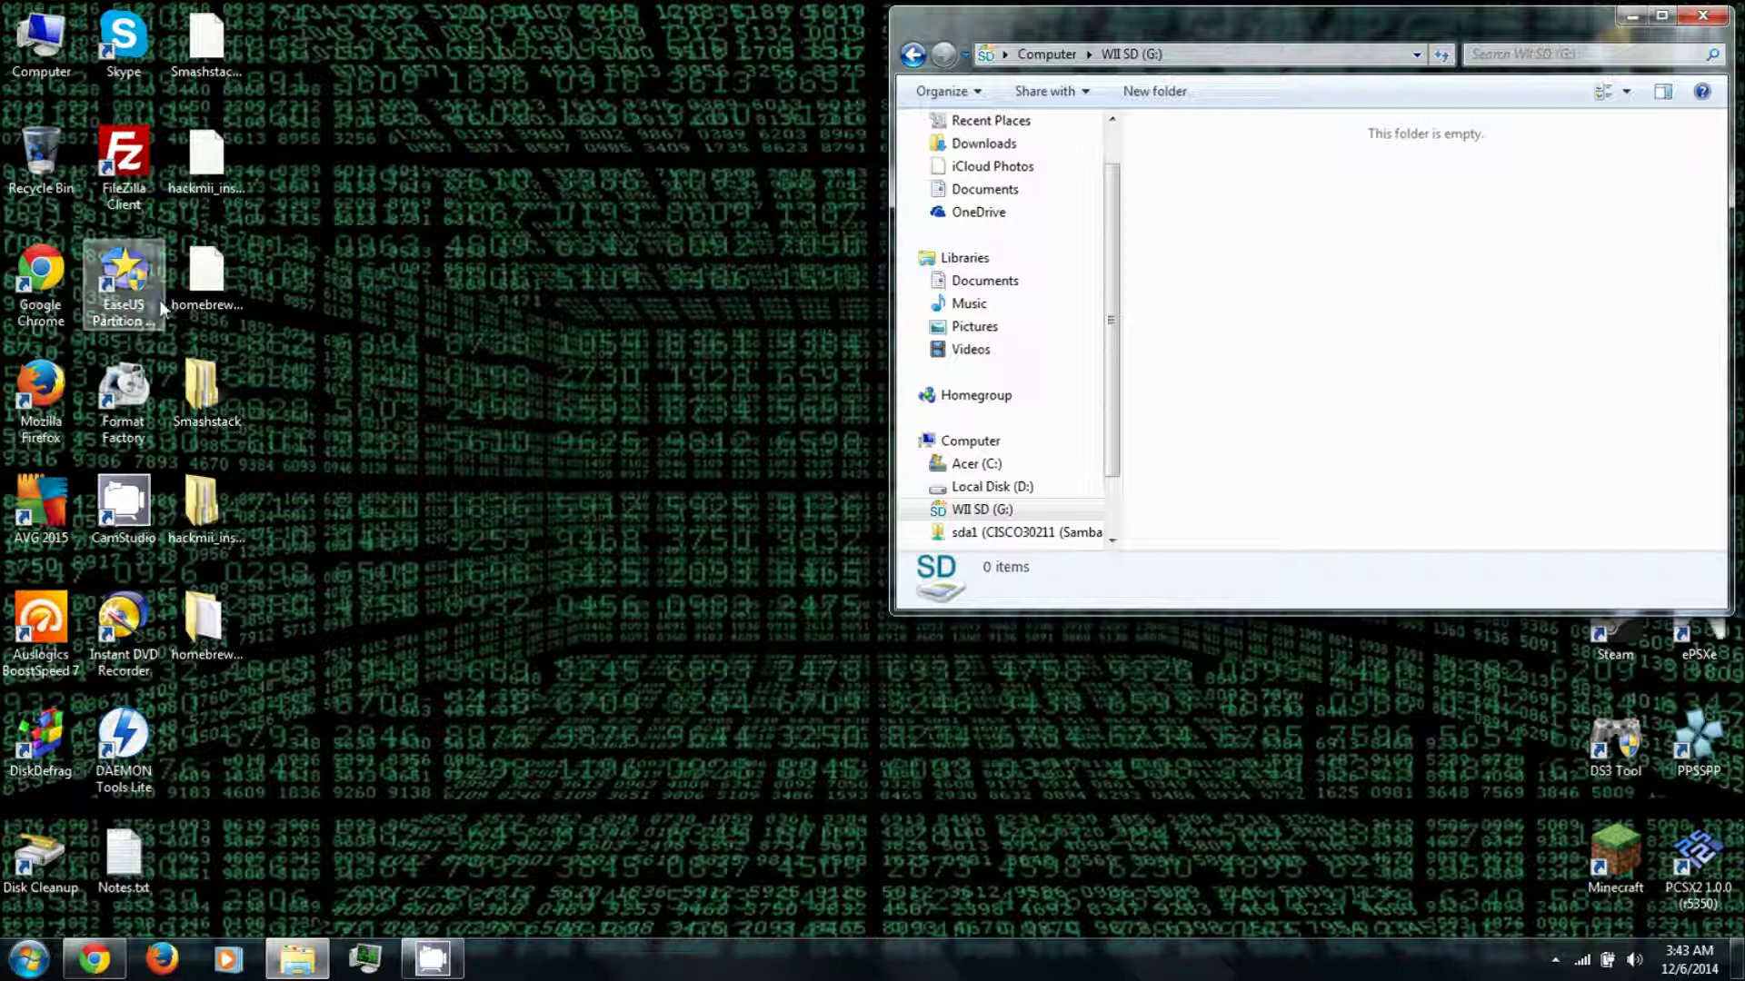
pyautogui.doubleClick(205, 391)
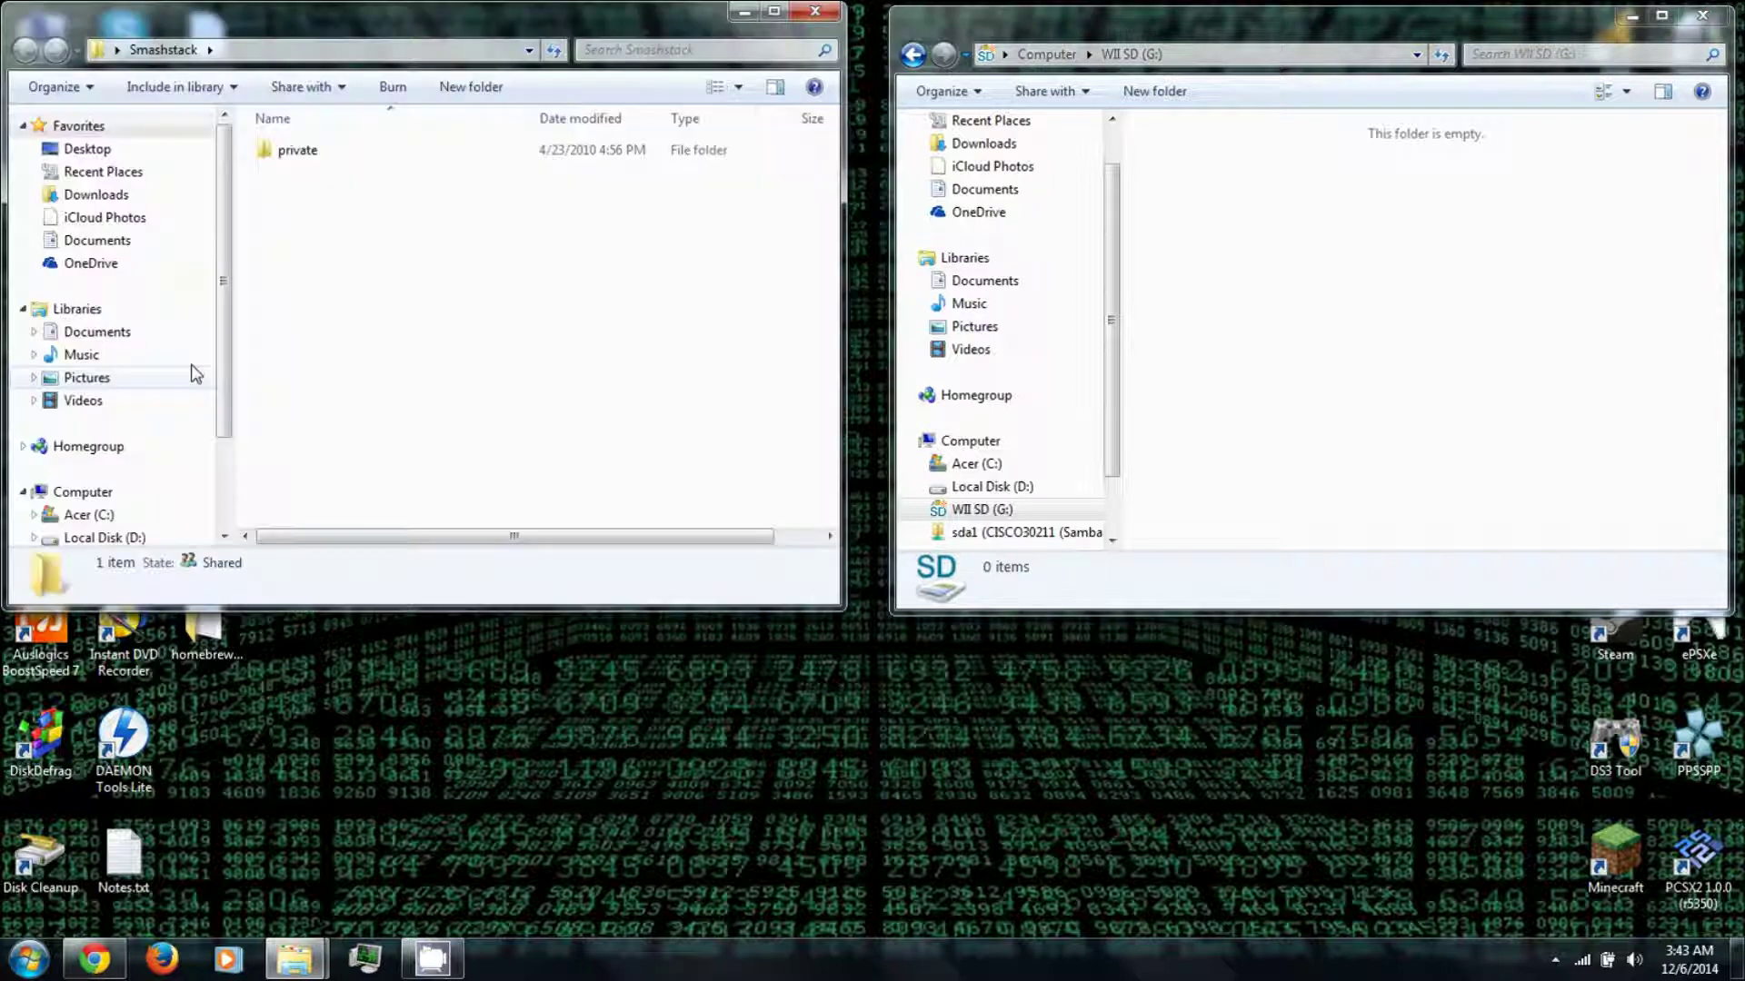
pyautogui.click(273, 156)
pyautogui.moveTo(273, 157); pyautogui.dragTo(1308, 214)
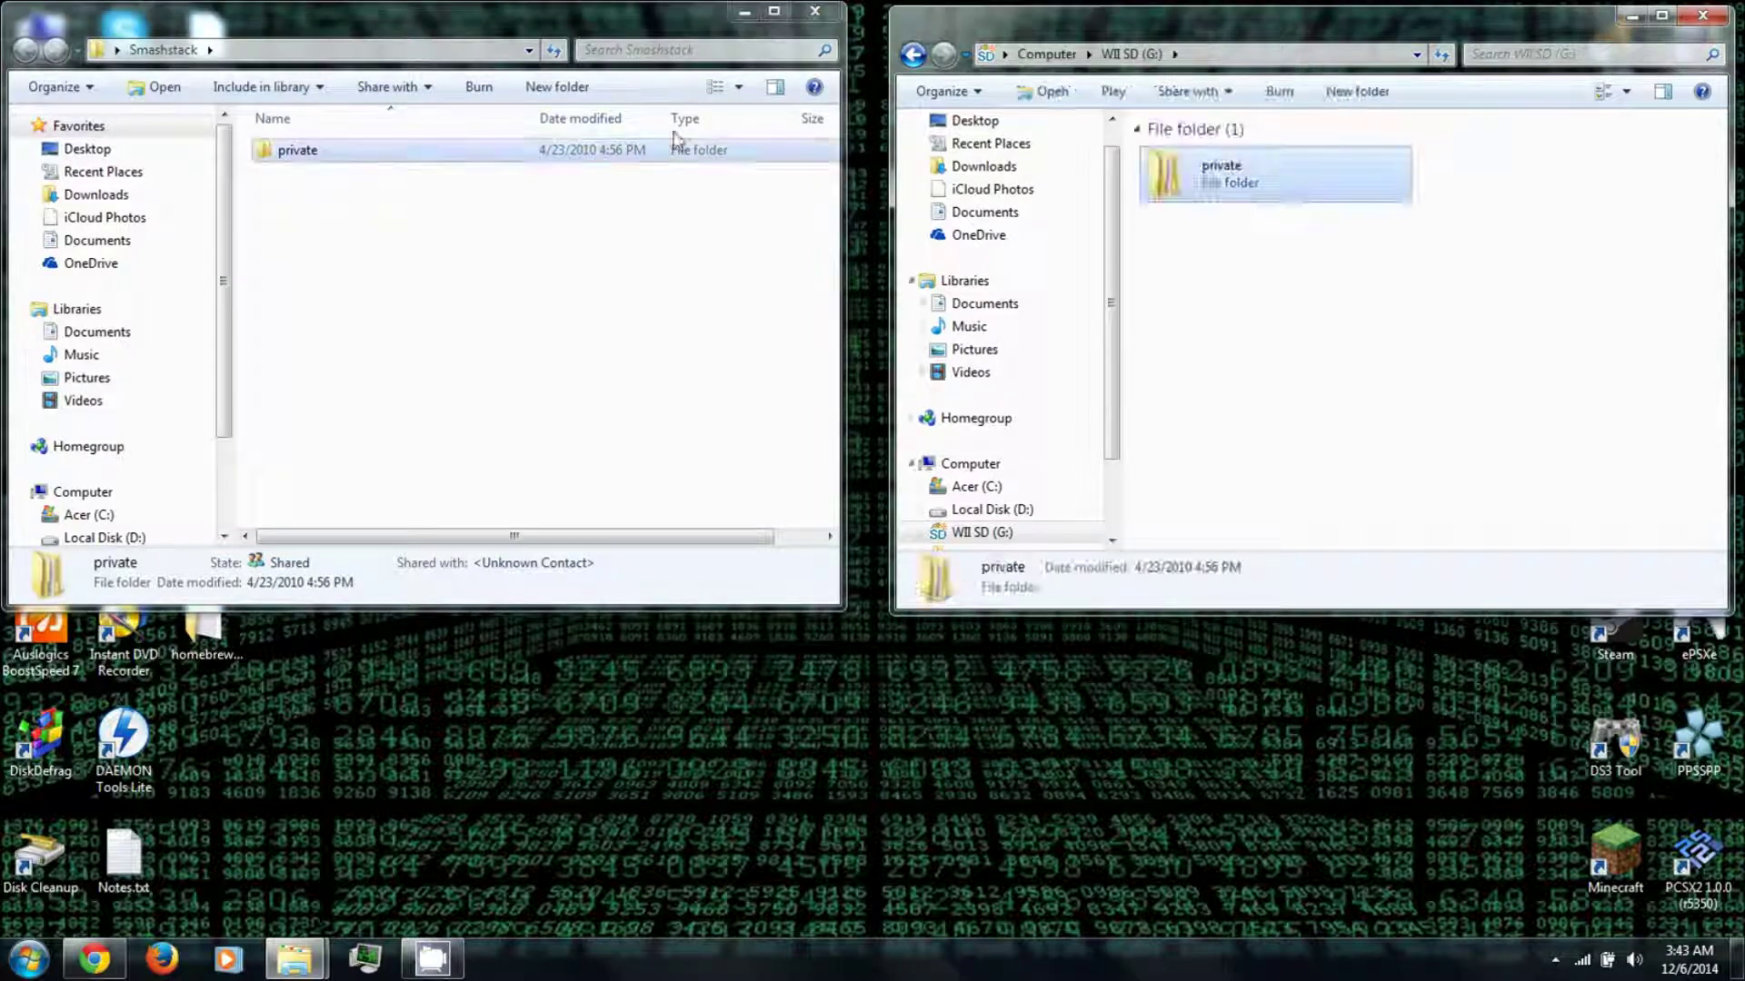
pyautogui.click(817, 11)
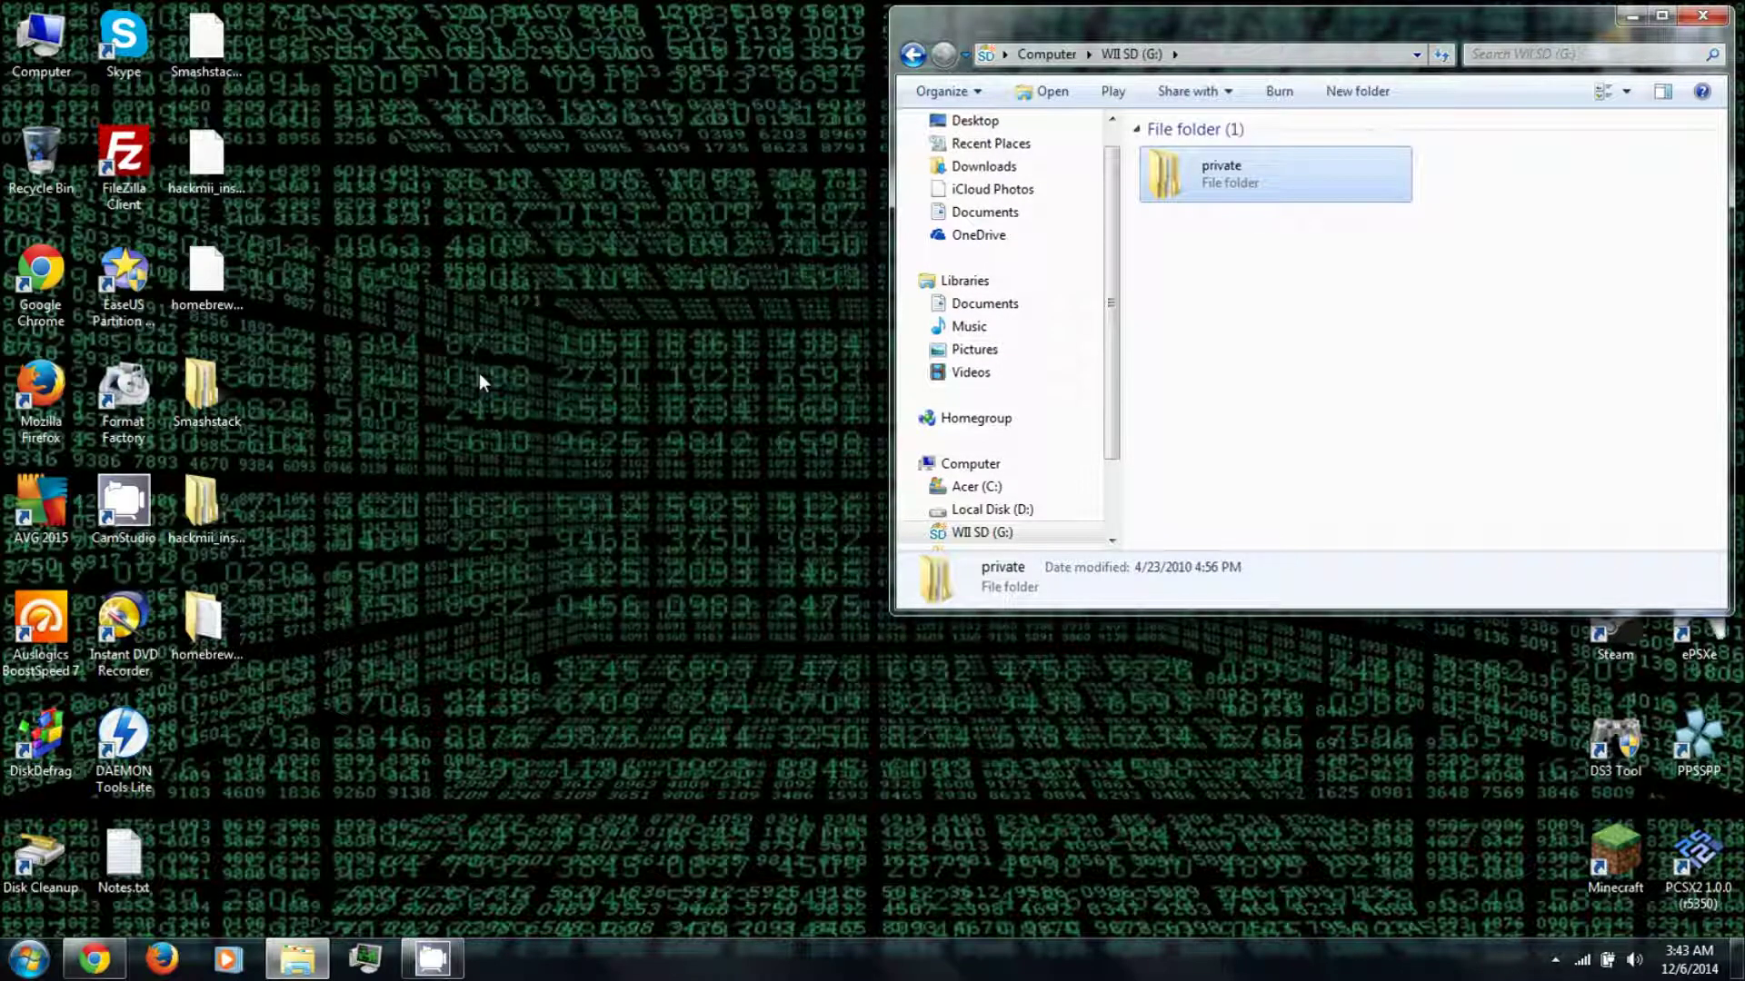
# Copy all the contents of the inner hackmii_installer_v1.2 folder to the root of the WII SD card
pyautogui.doubleClick(199, 500)
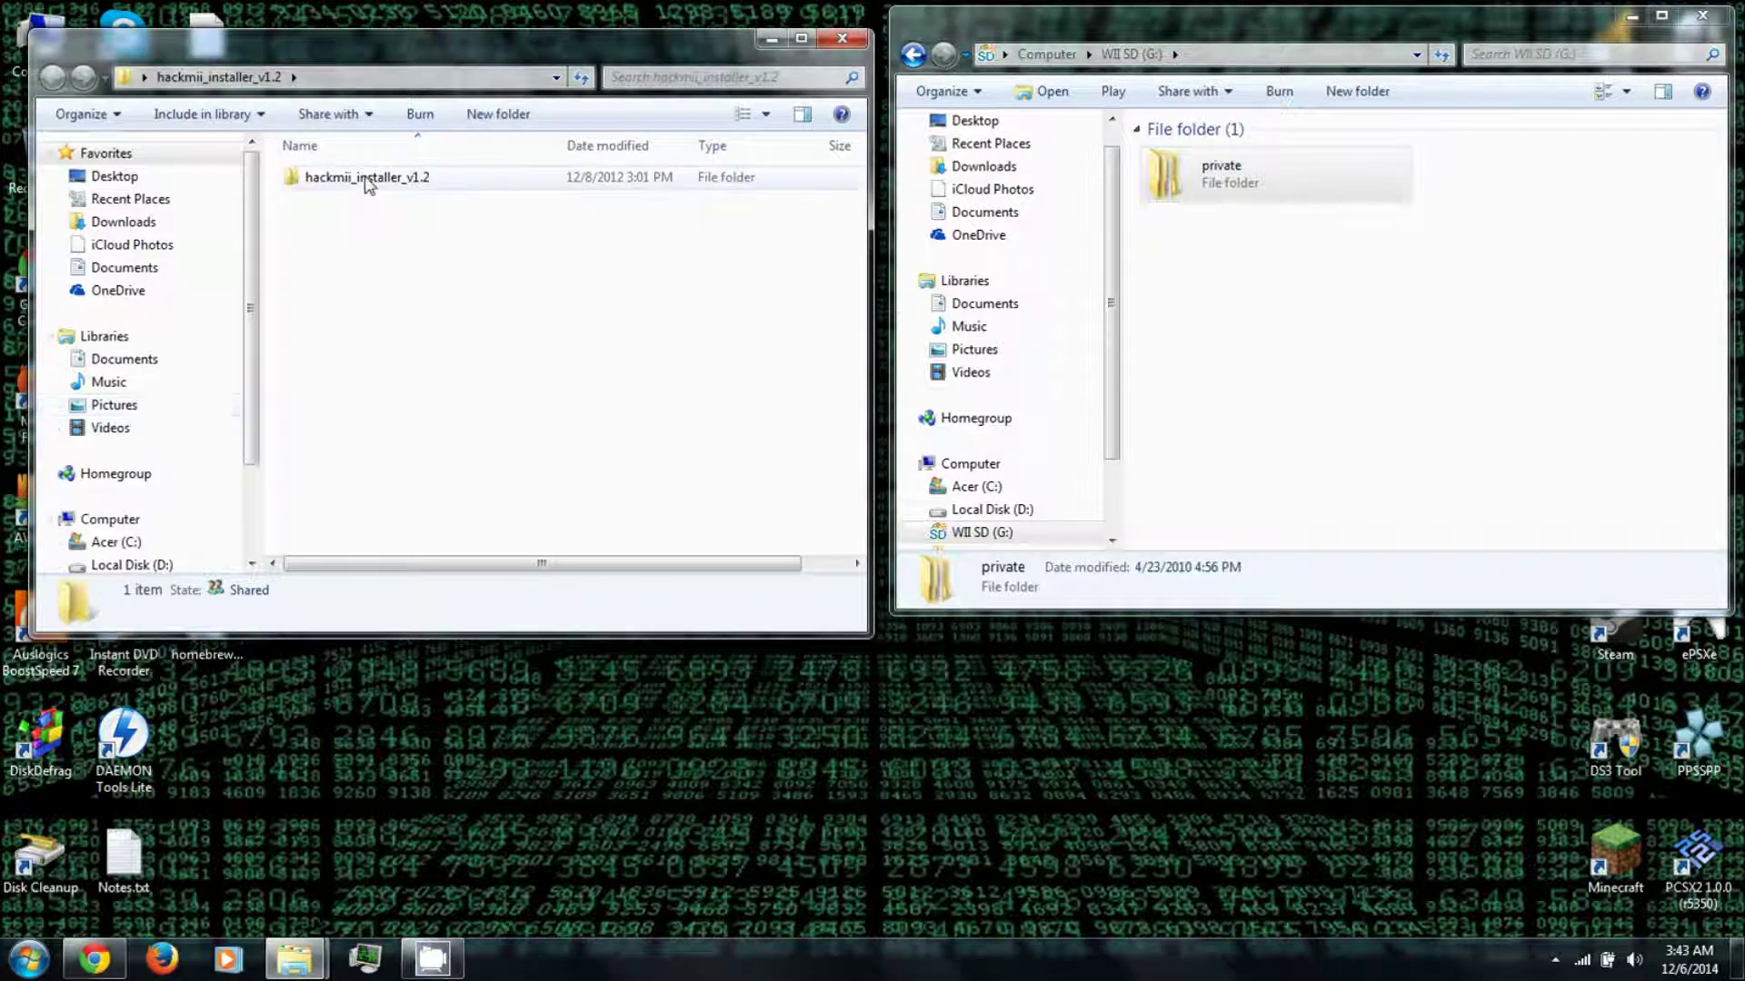
pyautogui.doubleClick(368, 179)
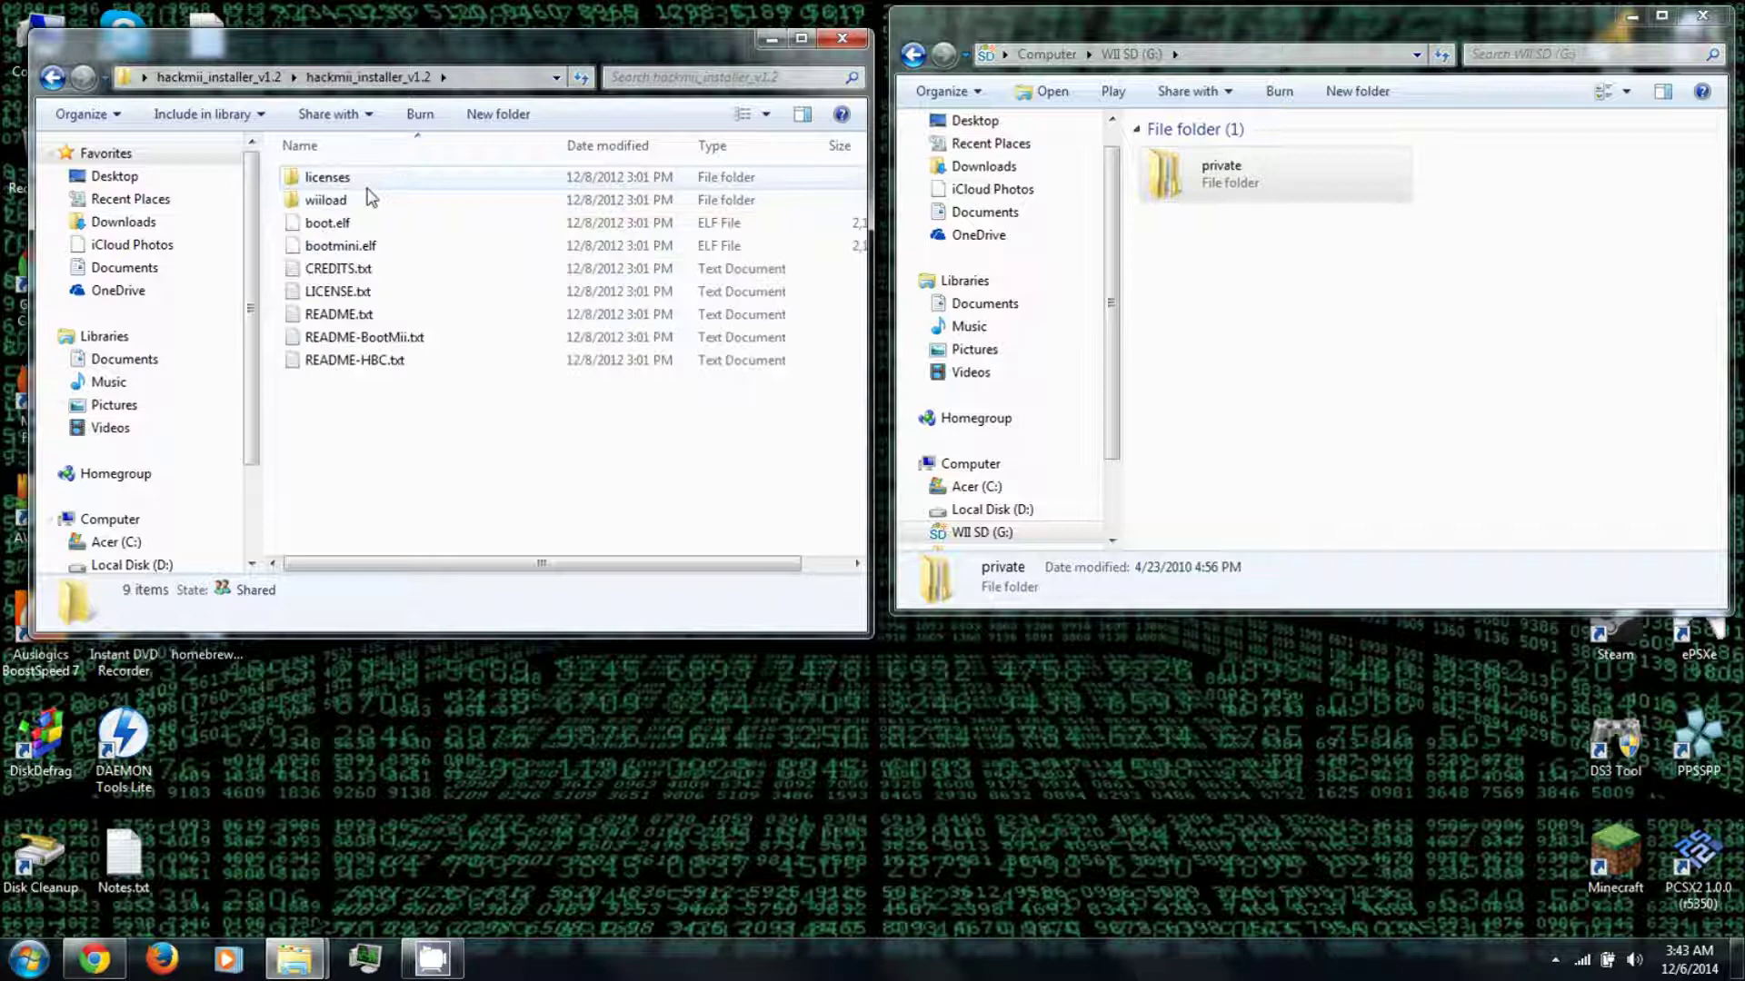
pyautogui.moveTo(517, 440); pyautogui.dragTo(294, 103)
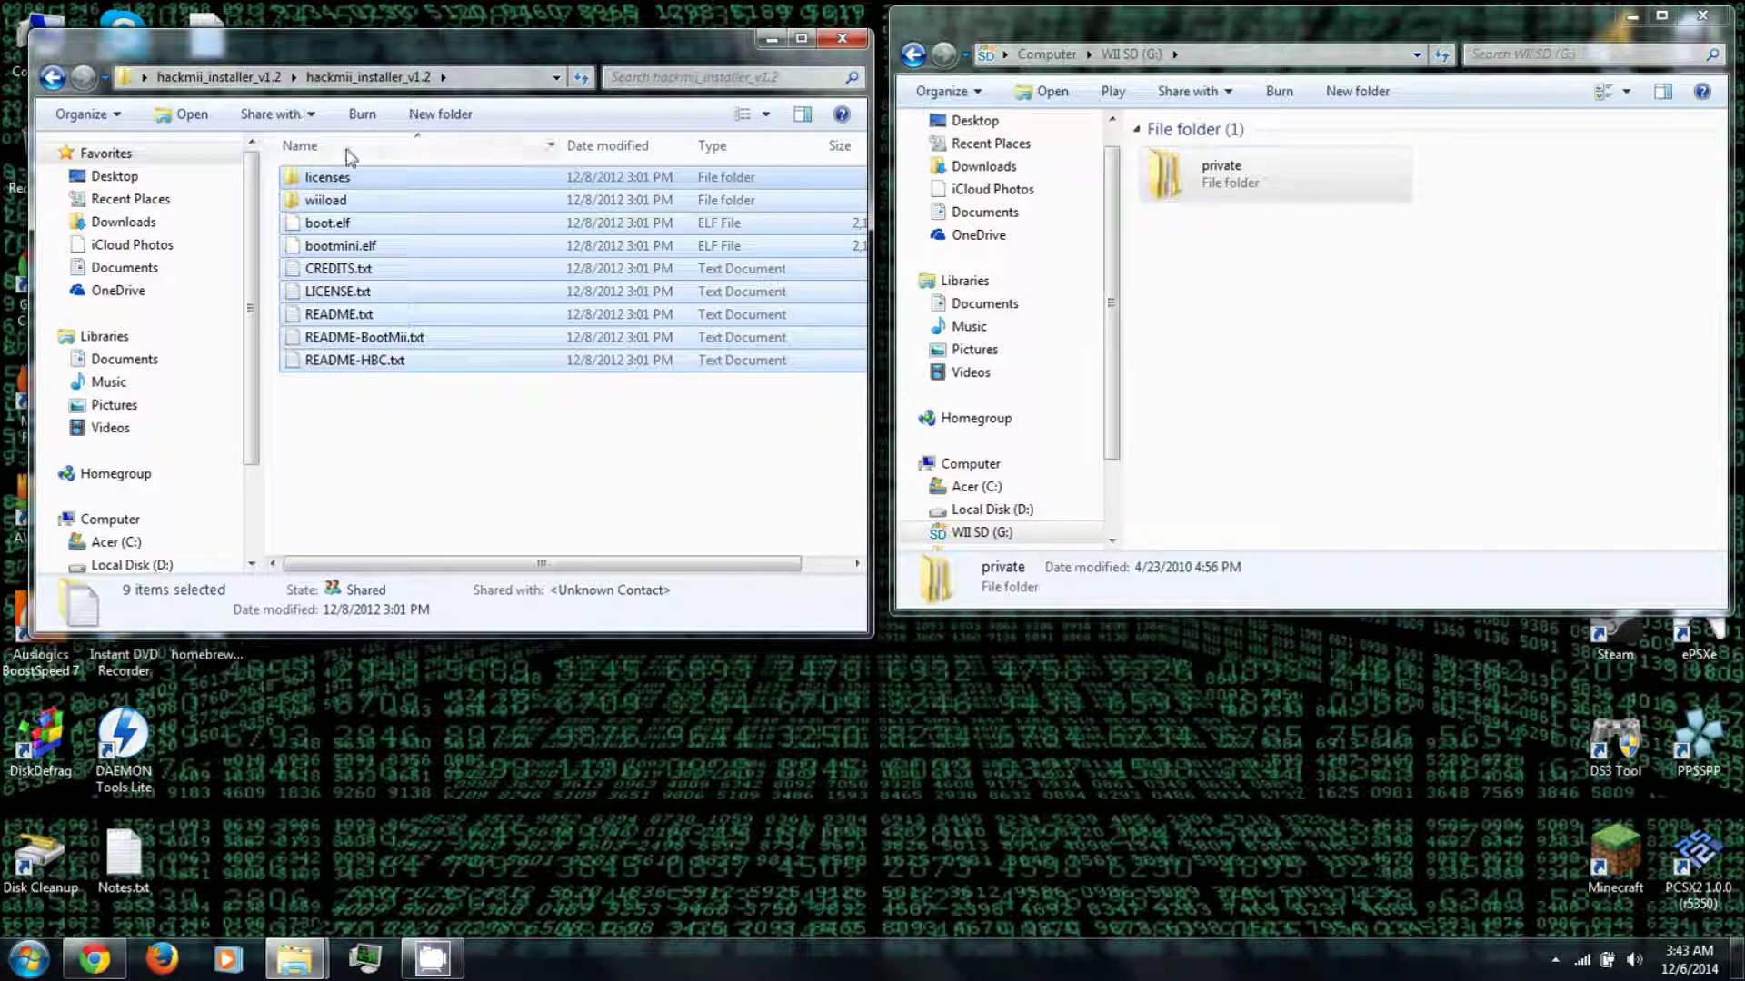
pyautogui.moveTo(332, 177); pyautogui.dragTo(1263, 361)
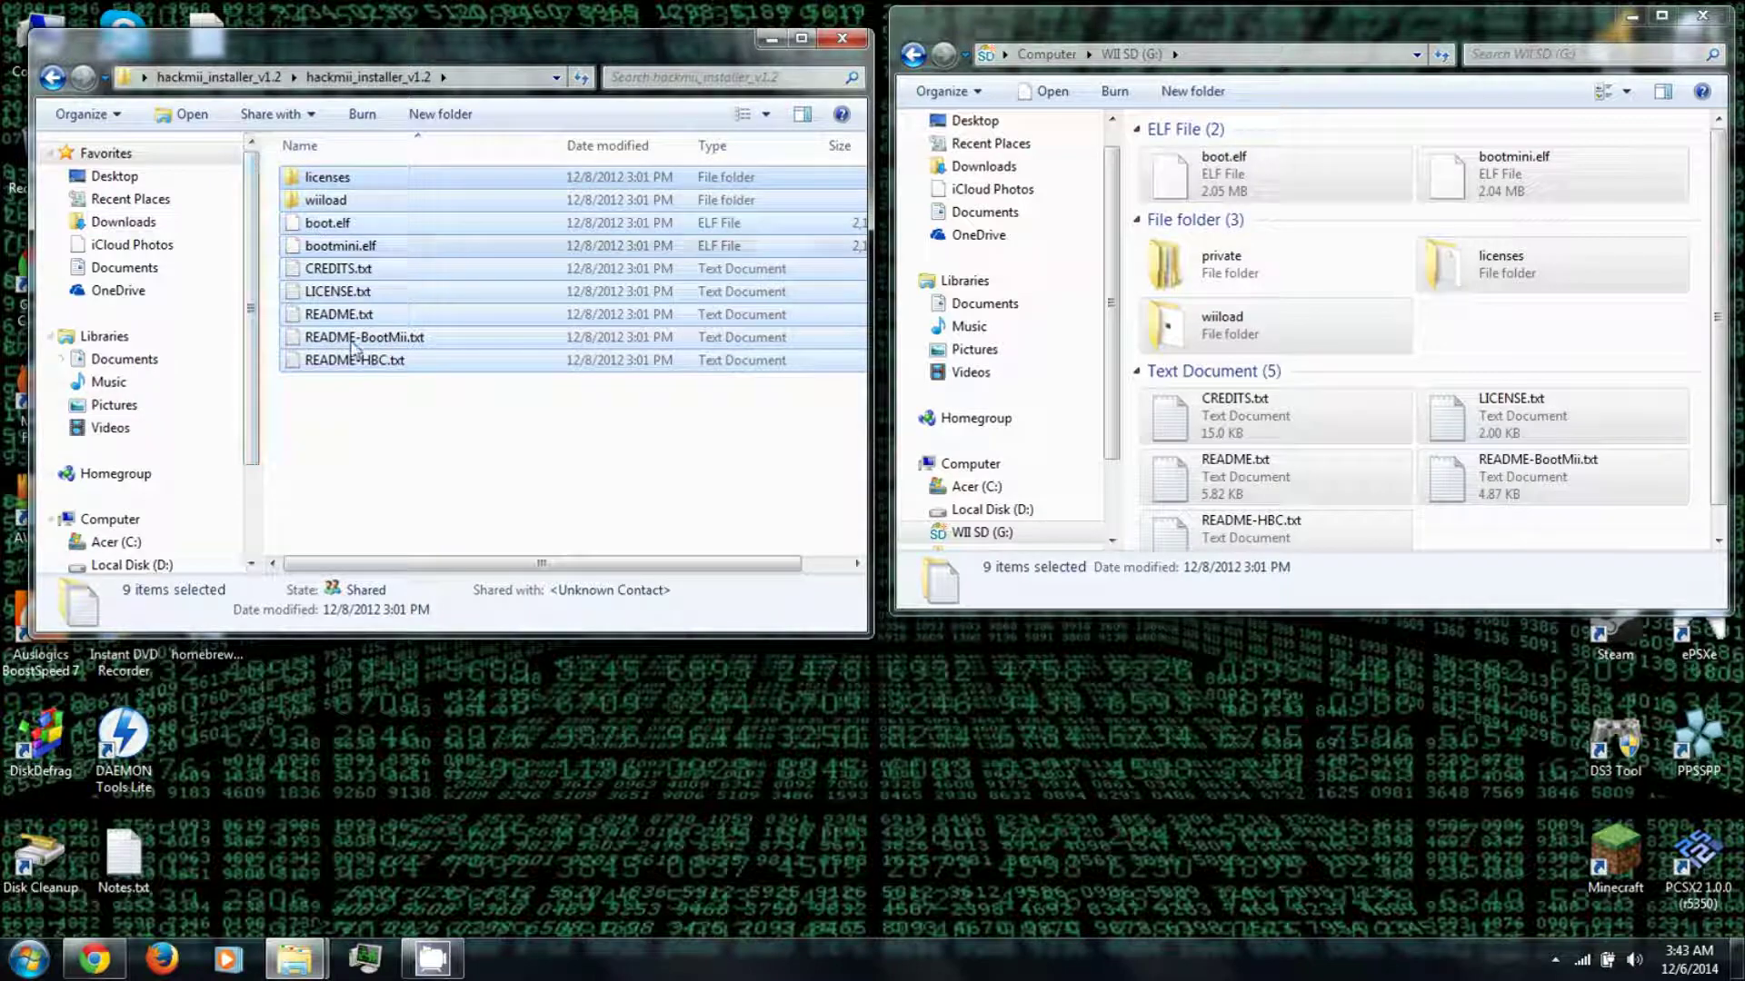
pyautogui.click(500, 460)
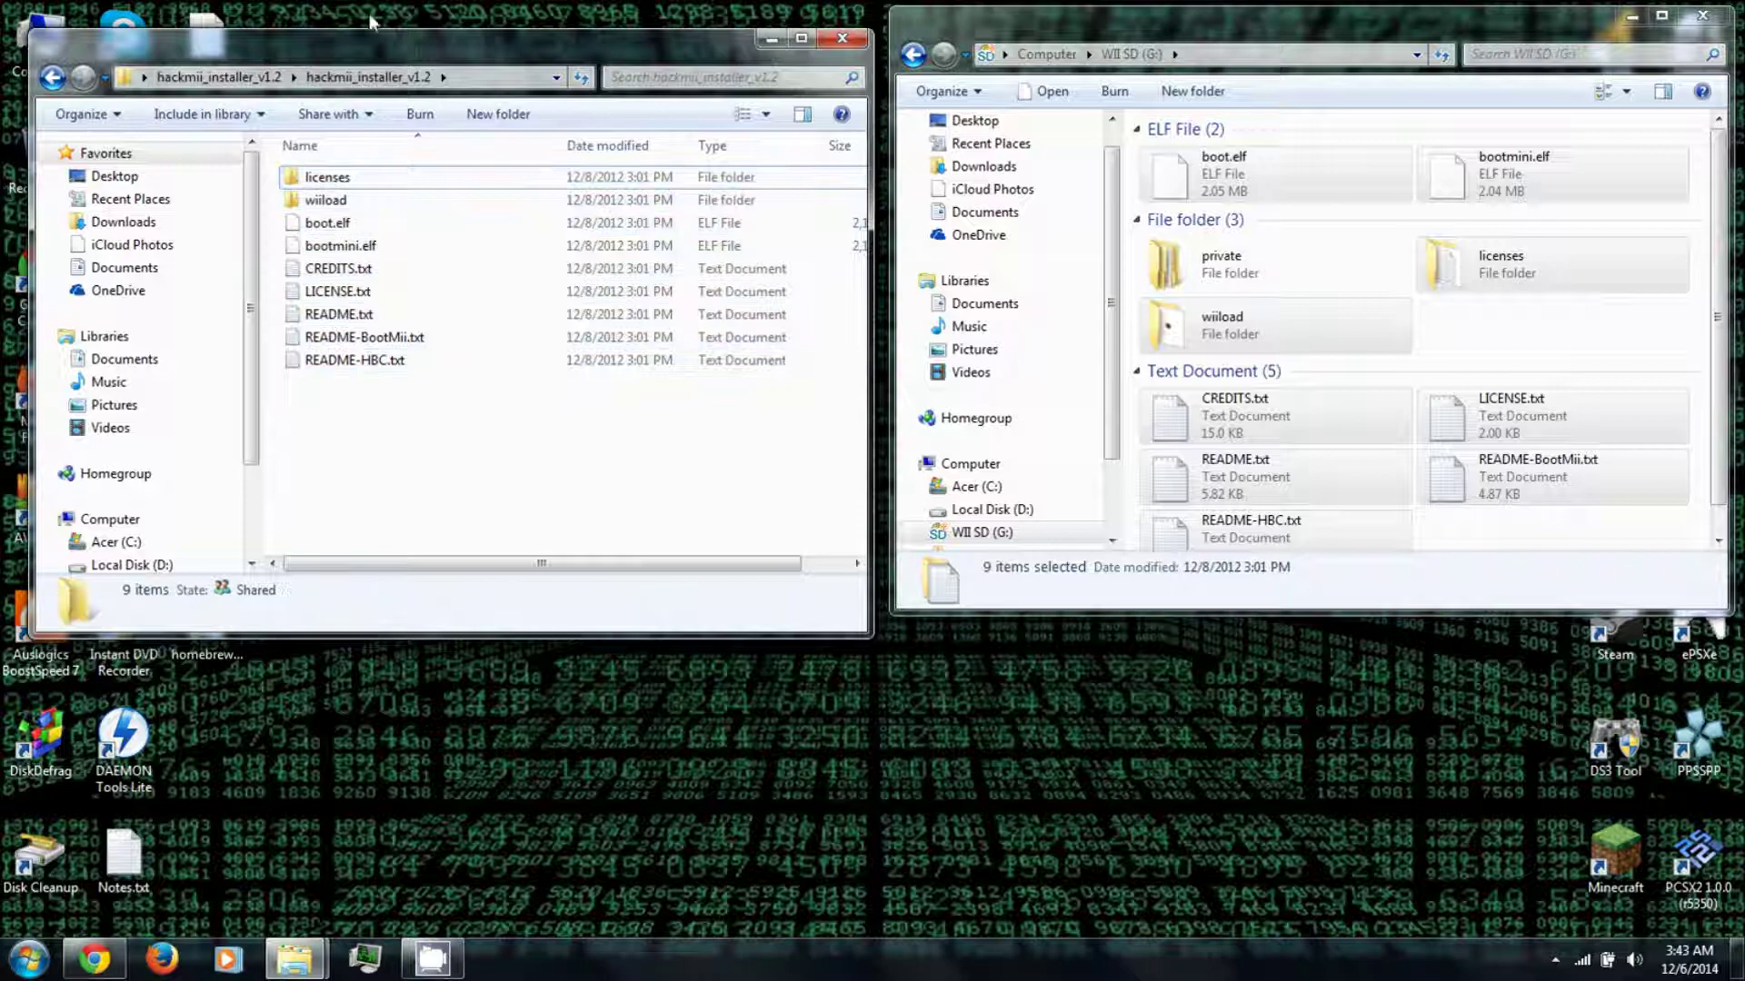
pyautogui.click(841, 37)
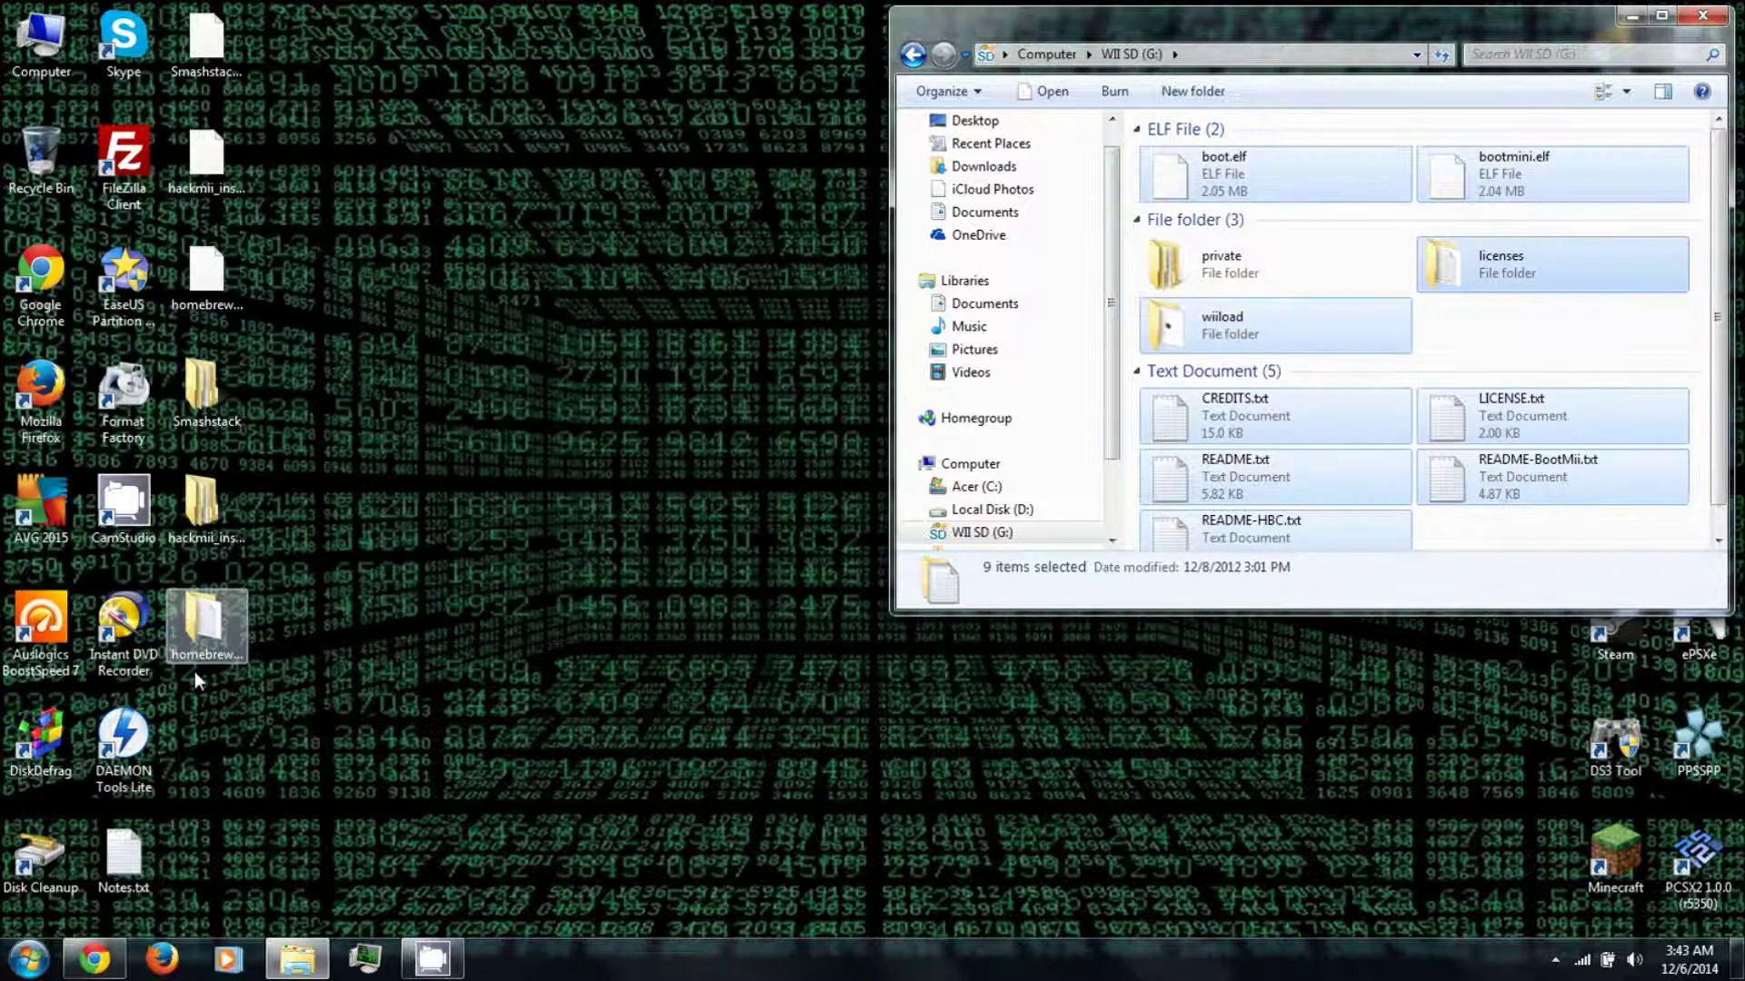
# With the homebrew_browser_v0.3.9e folder open alongside, create a folder named apps in the WII SD card's root and open it
pyautogui.doubleClick(218, 606)
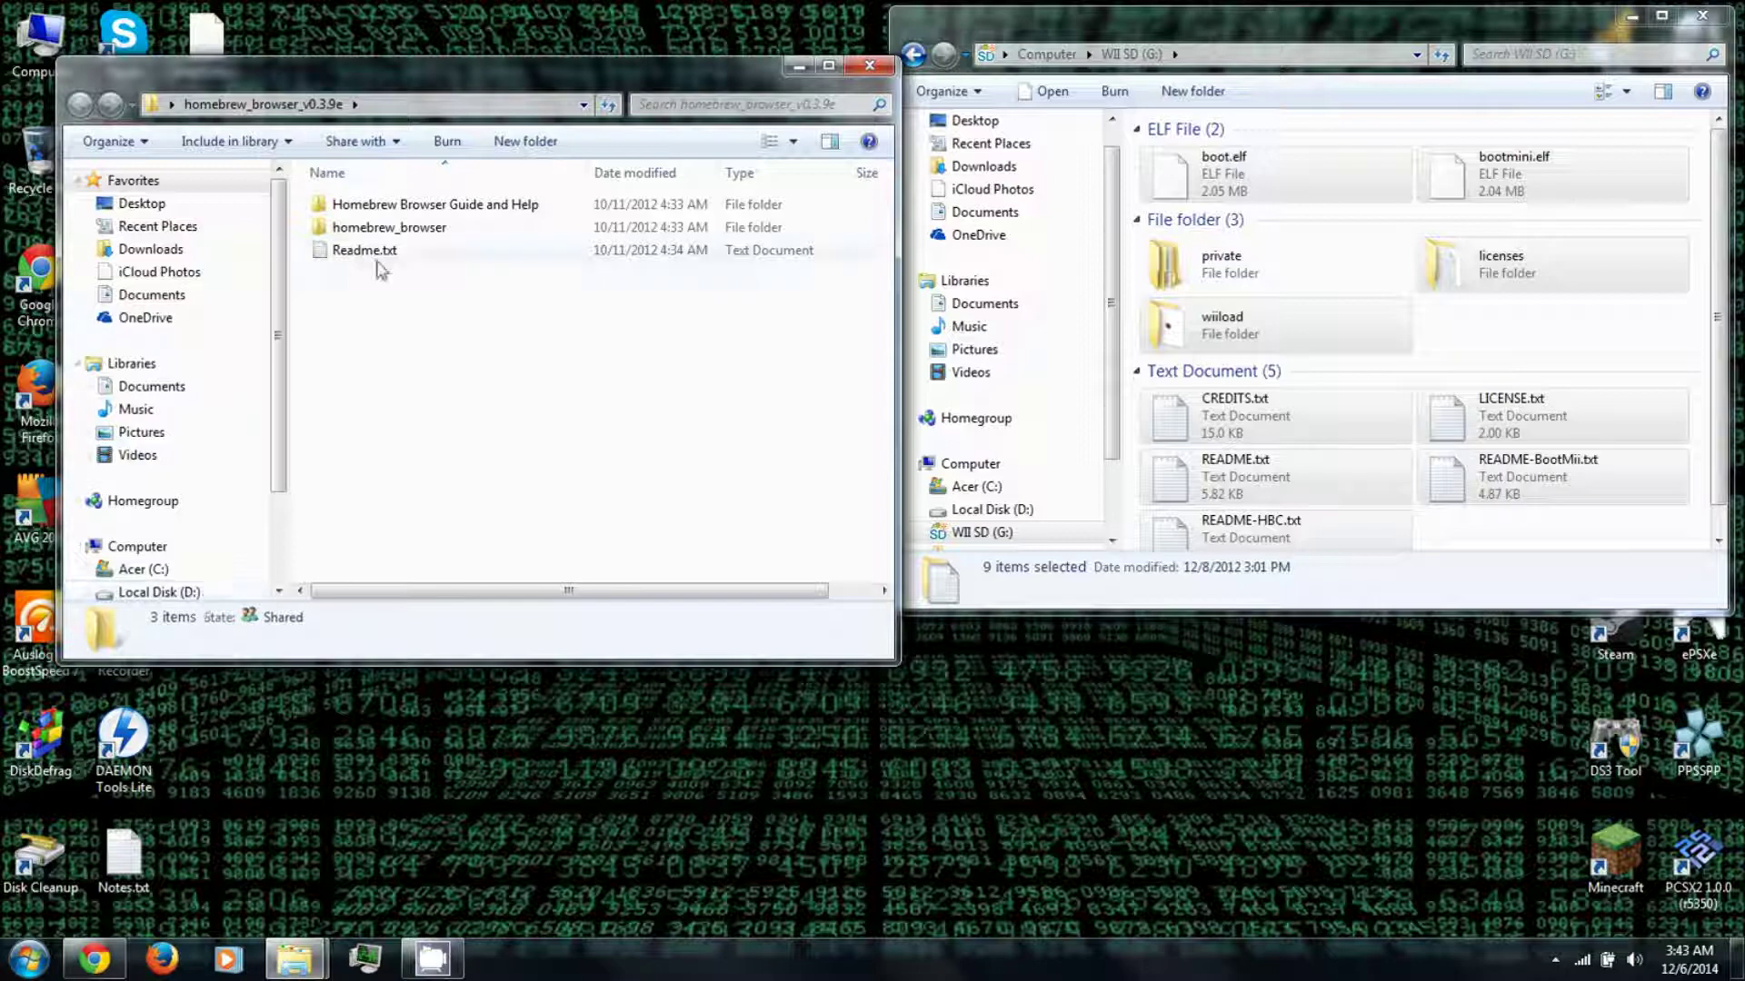
pyautogui.rightClick(1574, 332)
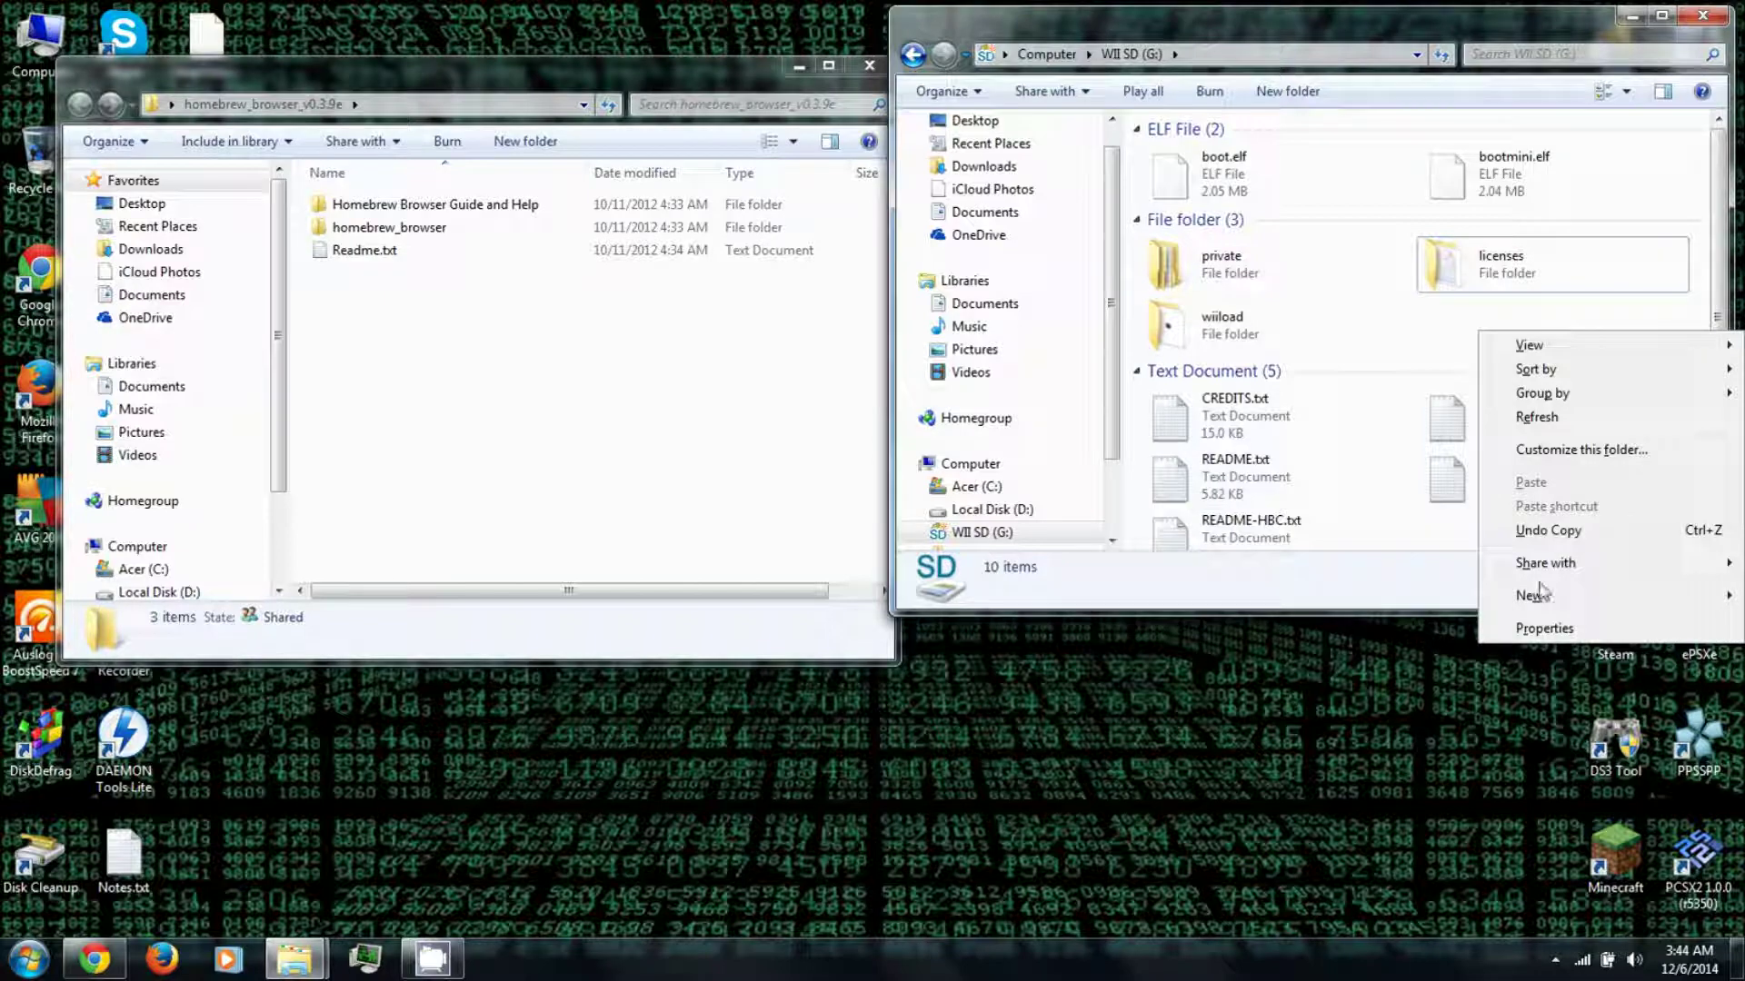
pyautogui.moveTo(1539, 594)
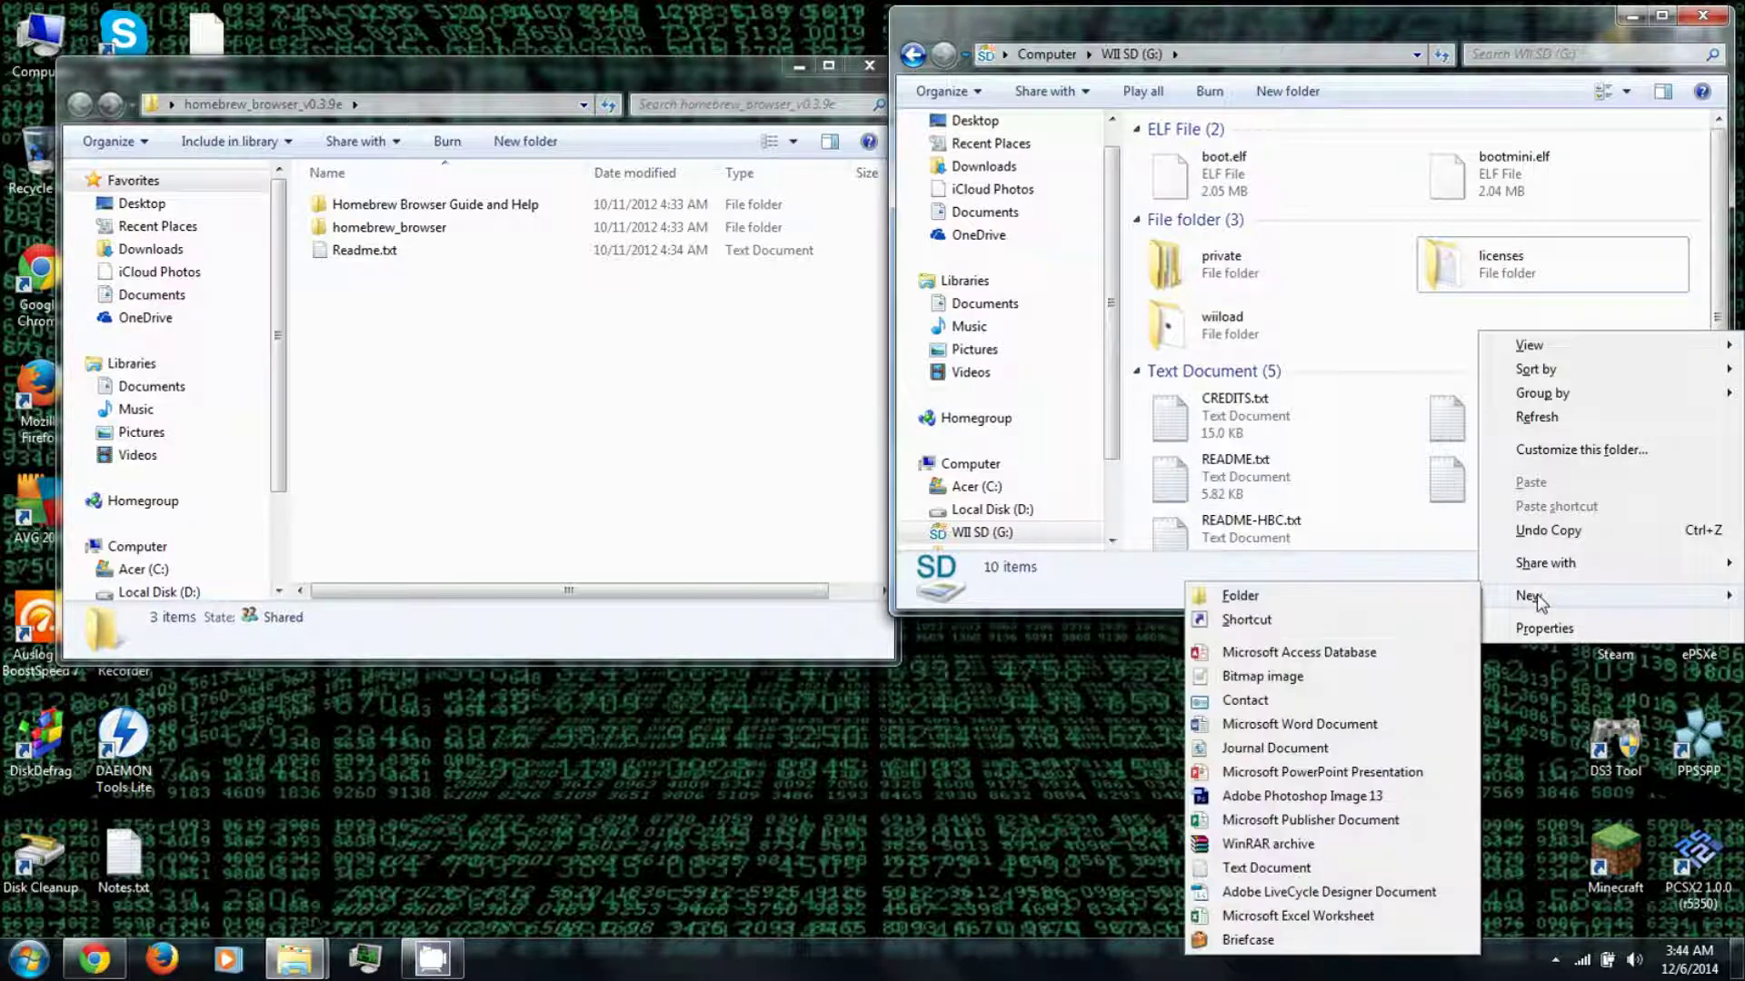
pyautogui.click(1300, 596)
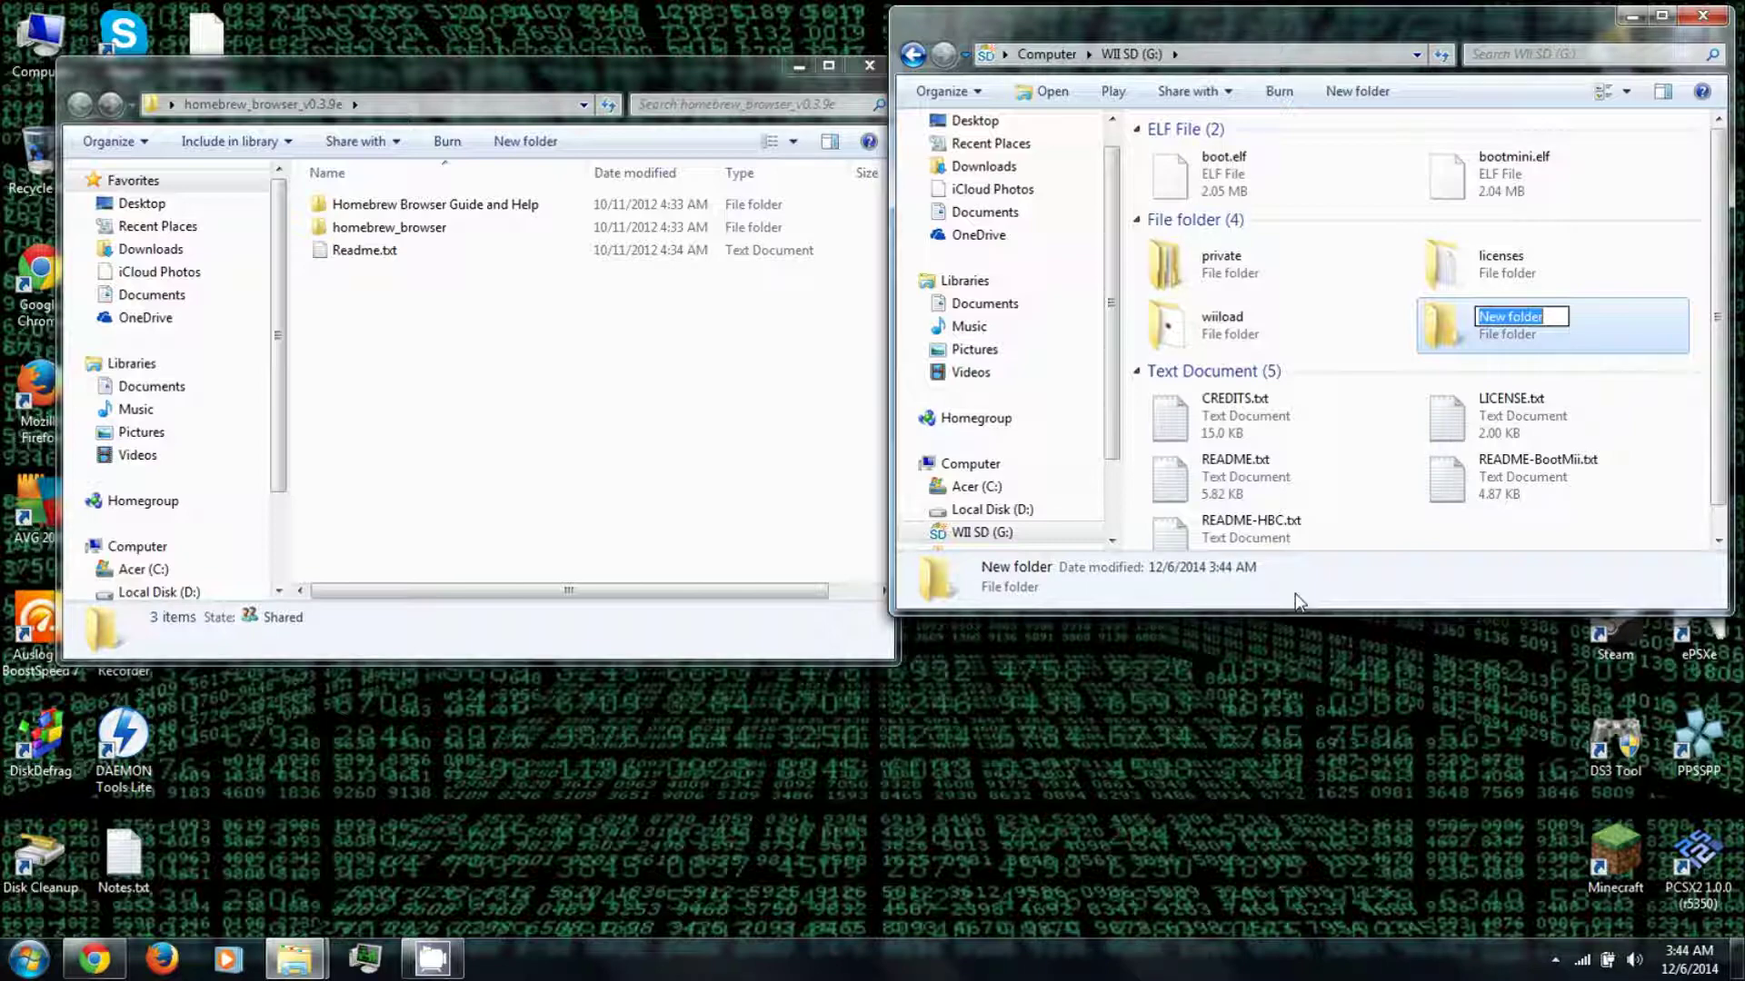
pyautogui.write('apps')
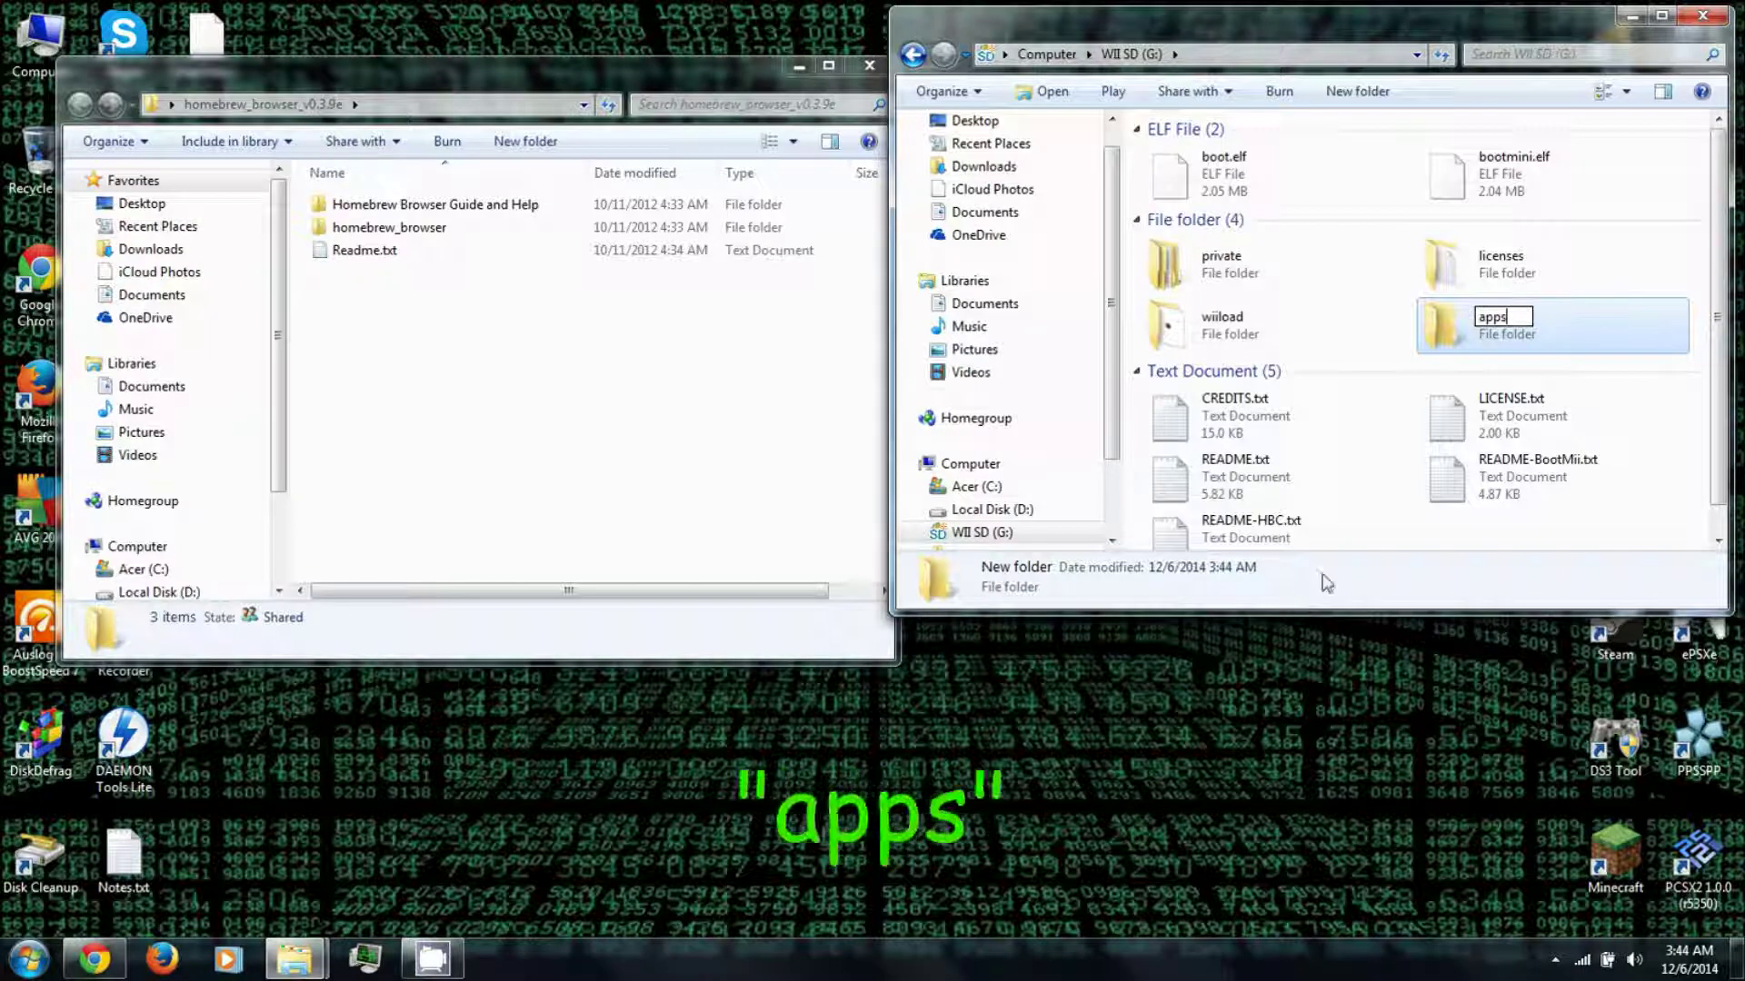
pyautogui.click(1472, 336)
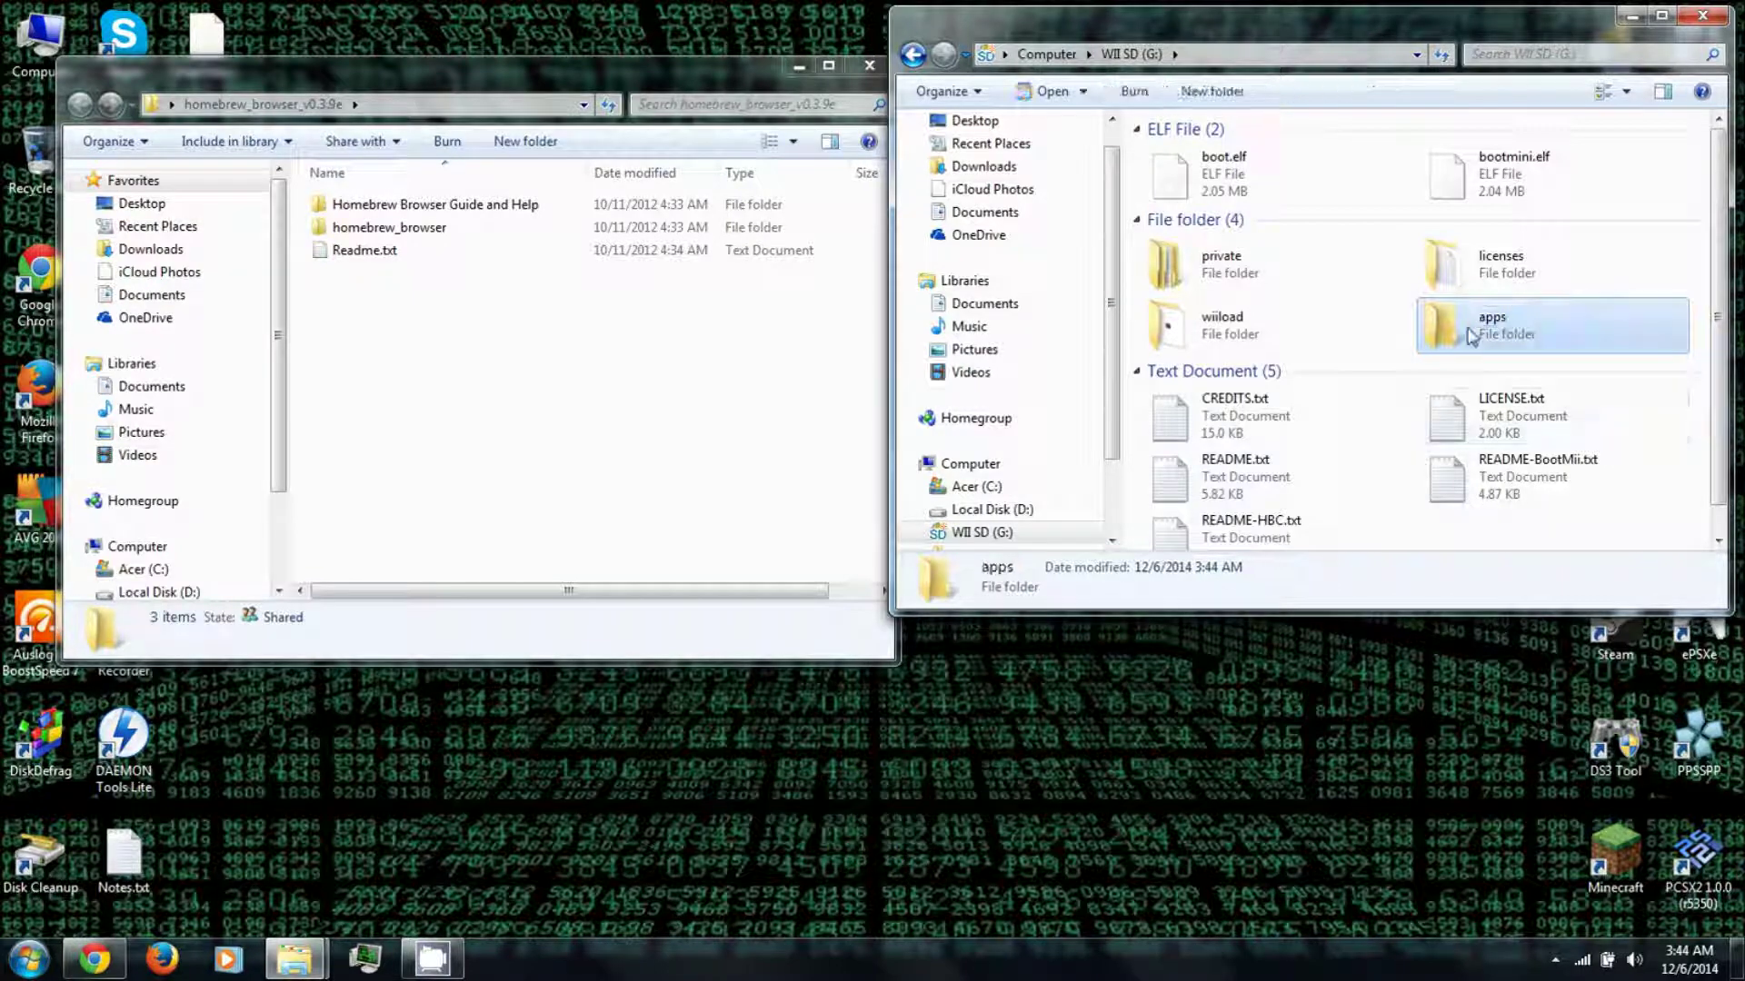
pyautogui.doubleClick(1472, 336)
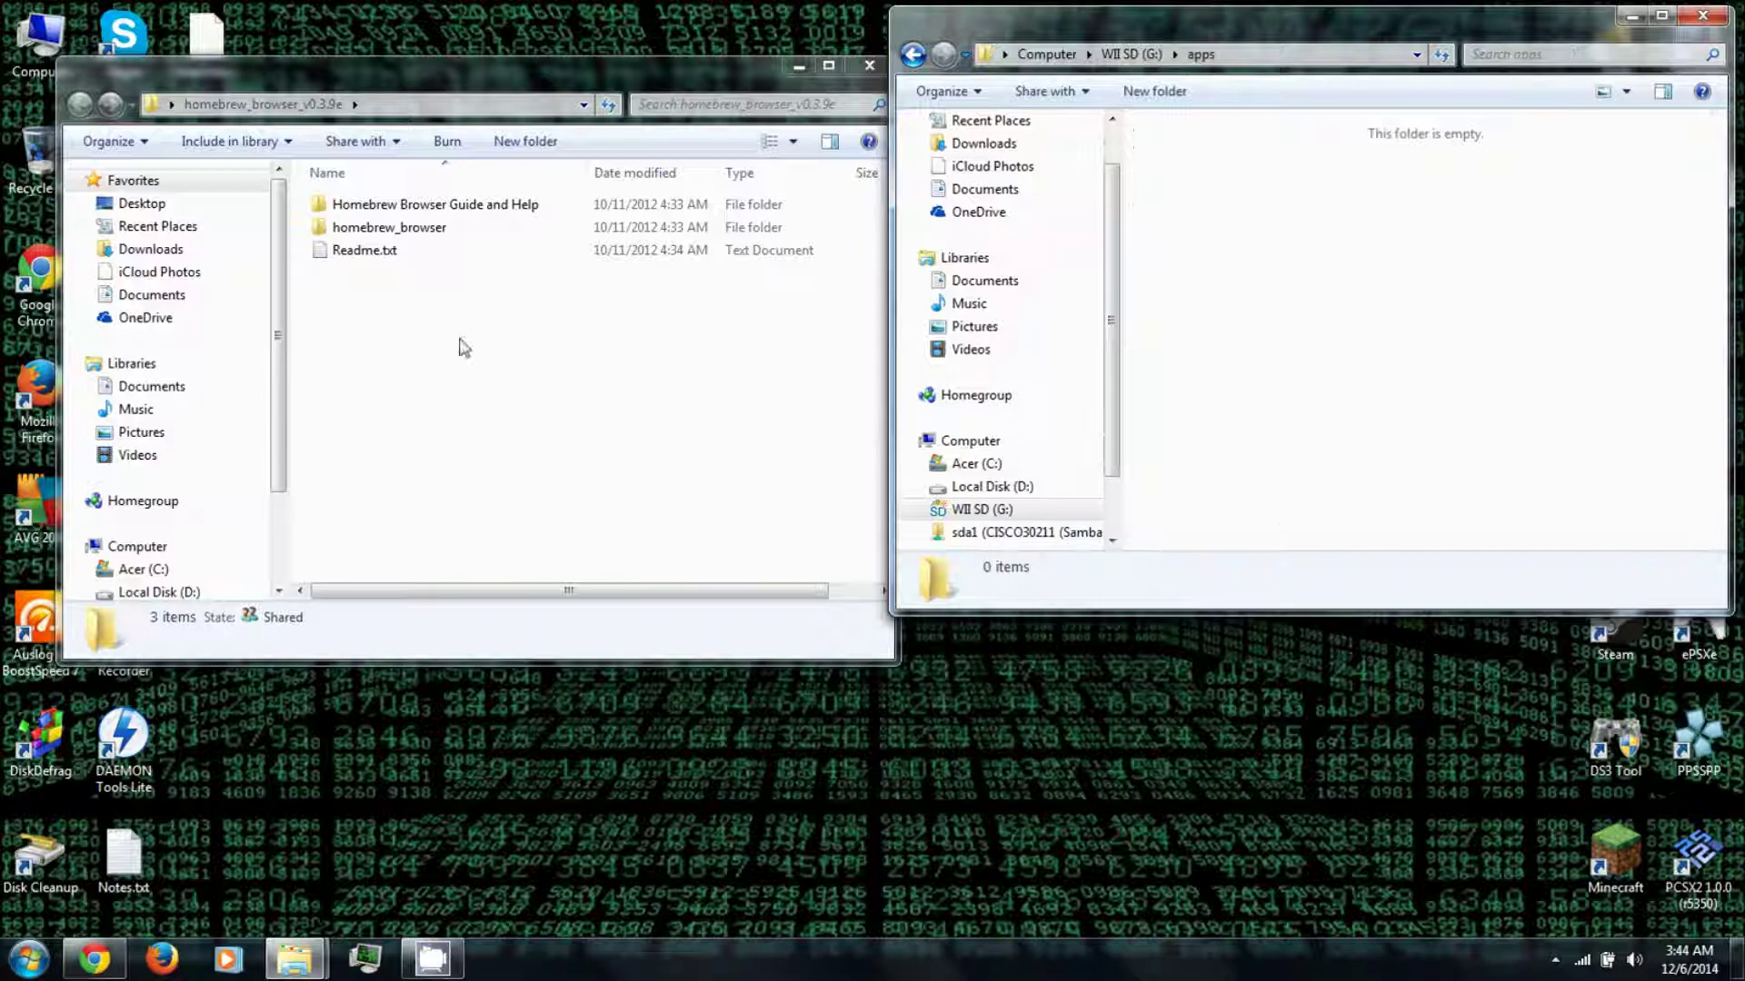
# Copy everything in homebrew_browser_v0.3.9e into the SD card's apps folder and close the source folder
pyautogui.moveTo(502, 341); pyautogui.dragTo(289, 186)
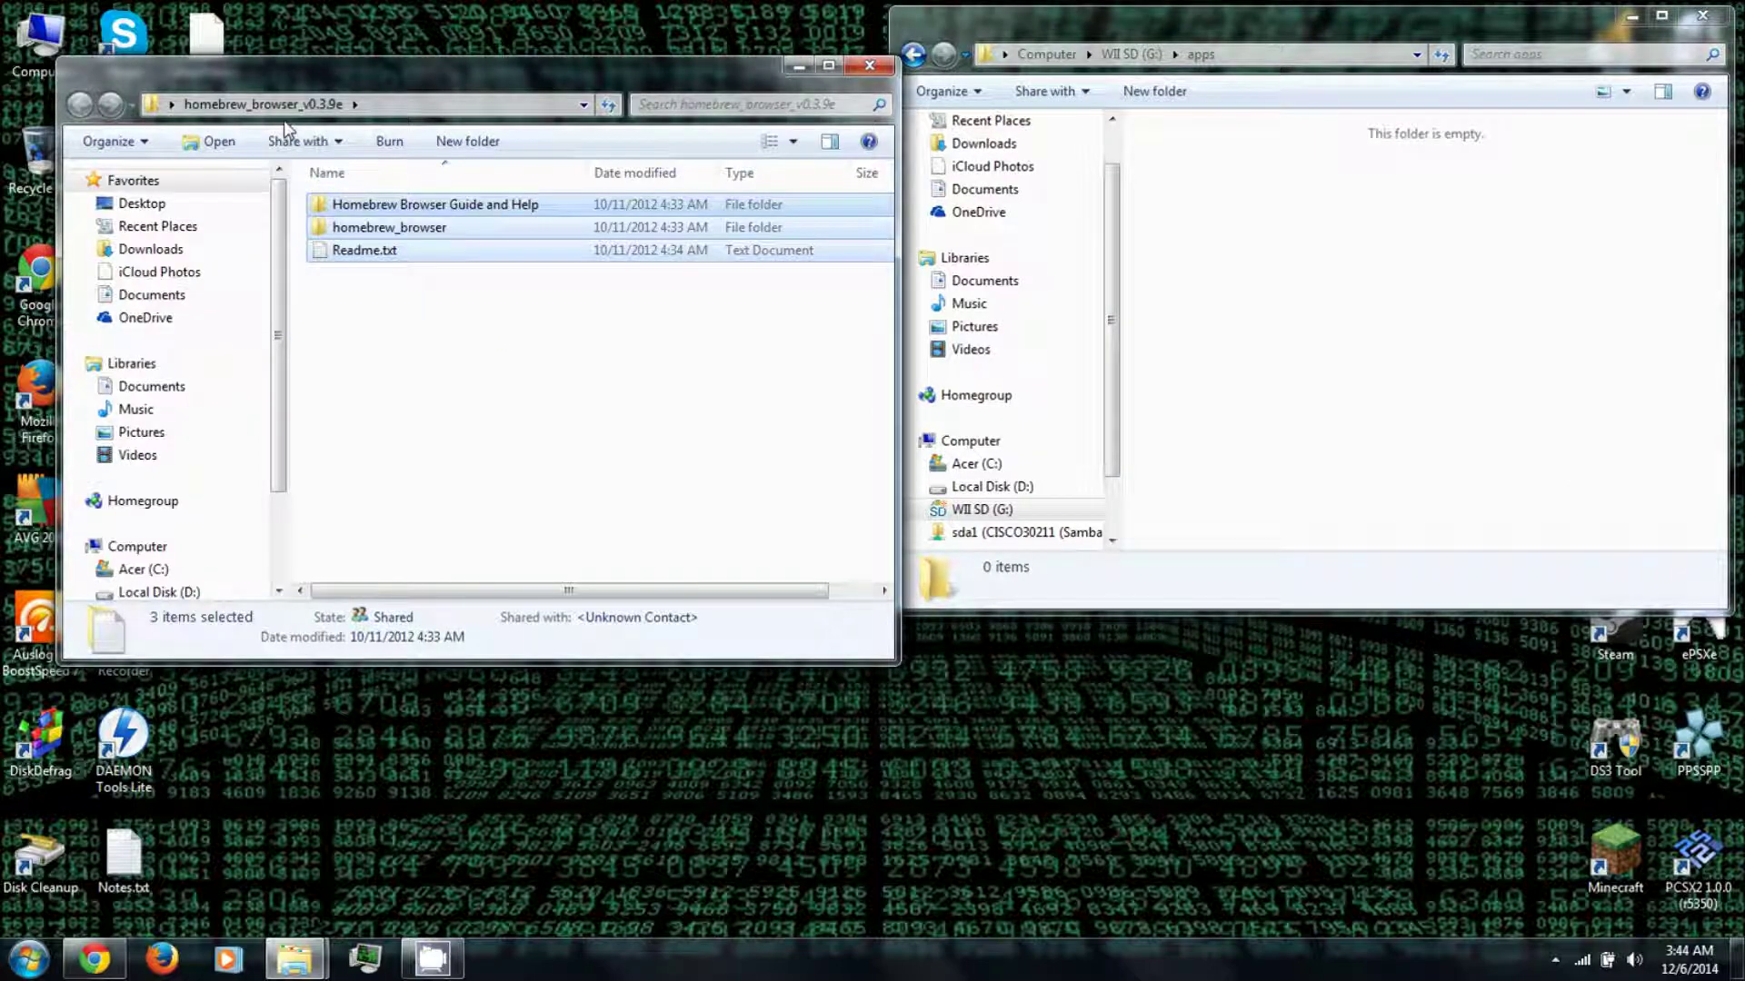
pyautogui.moveTo(358, 229); pyautogui.dragTo(1328, 303)
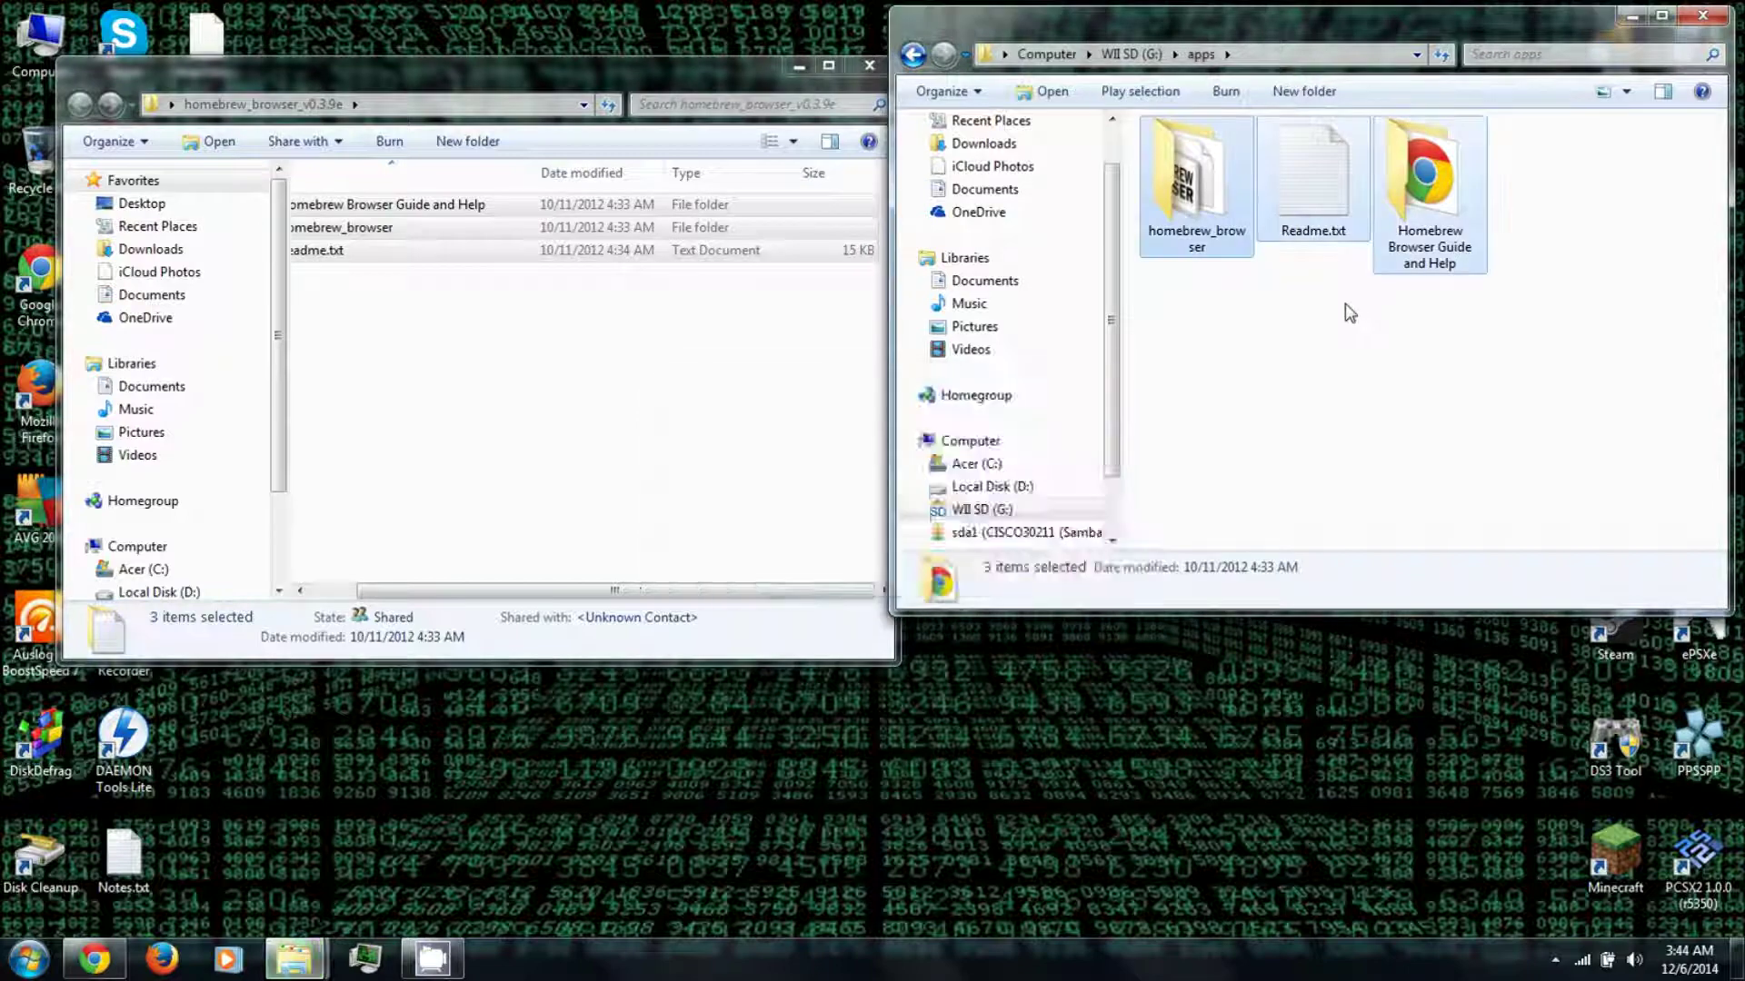
pyautogui.click(713, 80)
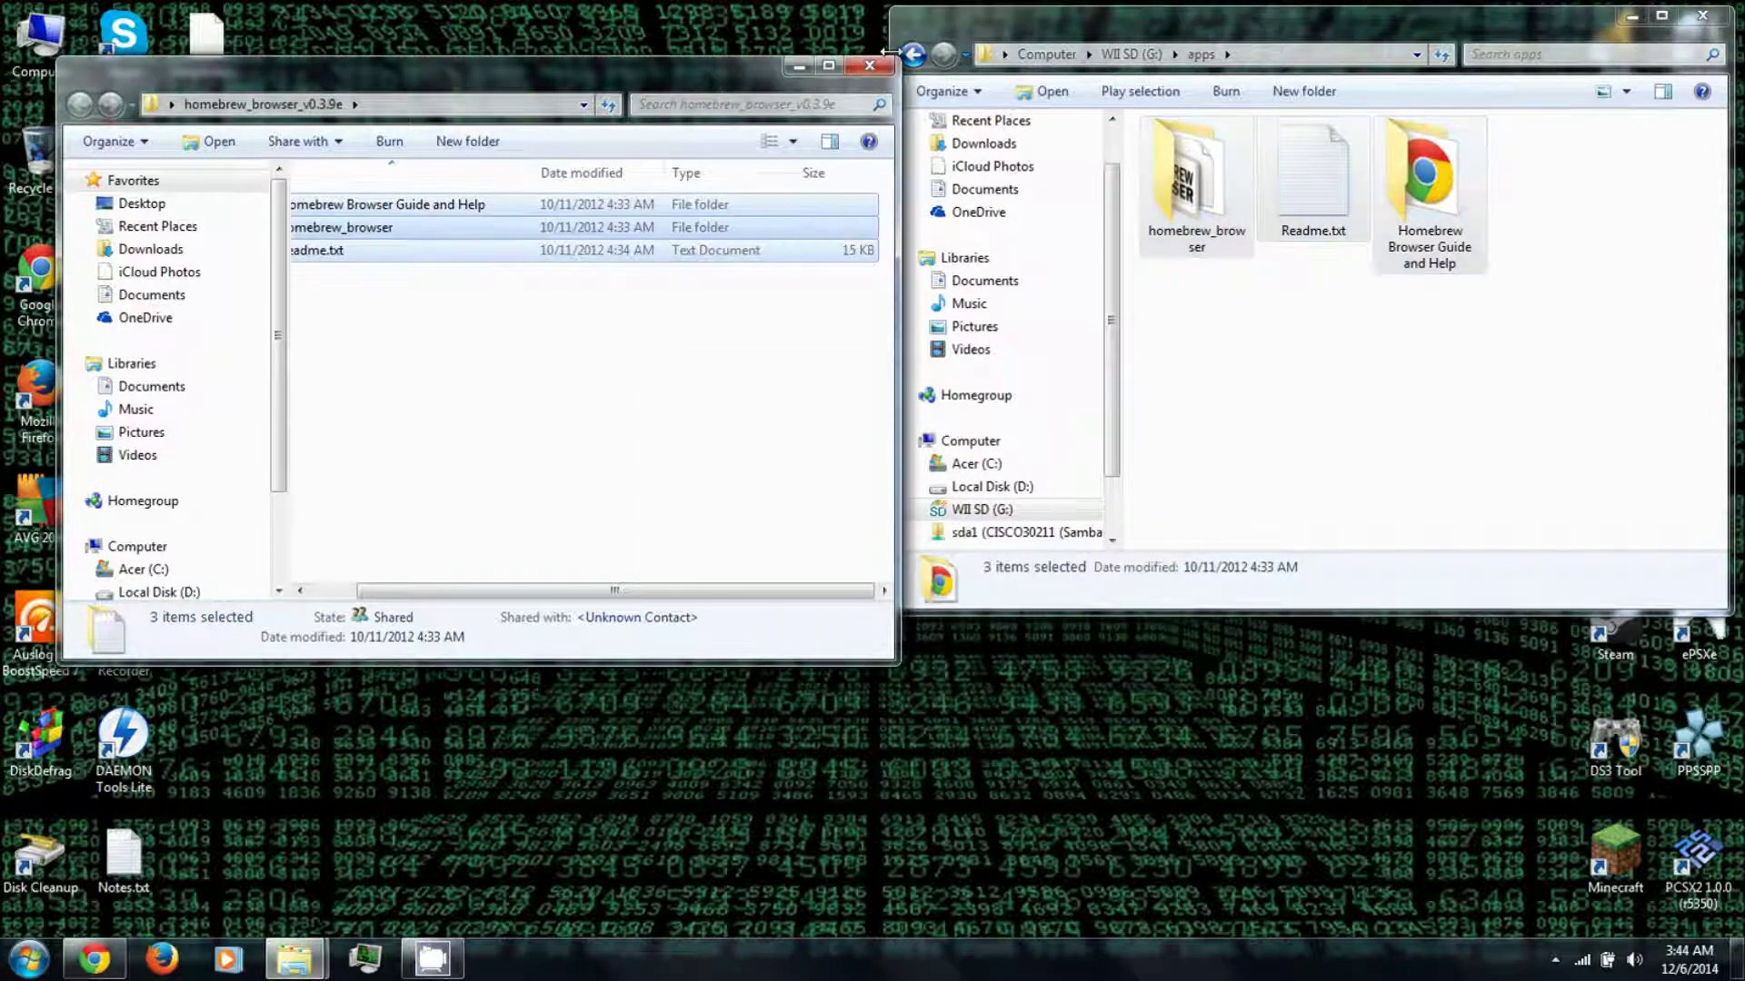
pyautogui.hotkey('alt', 'F4')
# Return to the Computer overview and open the safe hardware removal options for ejecting the SD card
pyautogui.click(1047, 54)
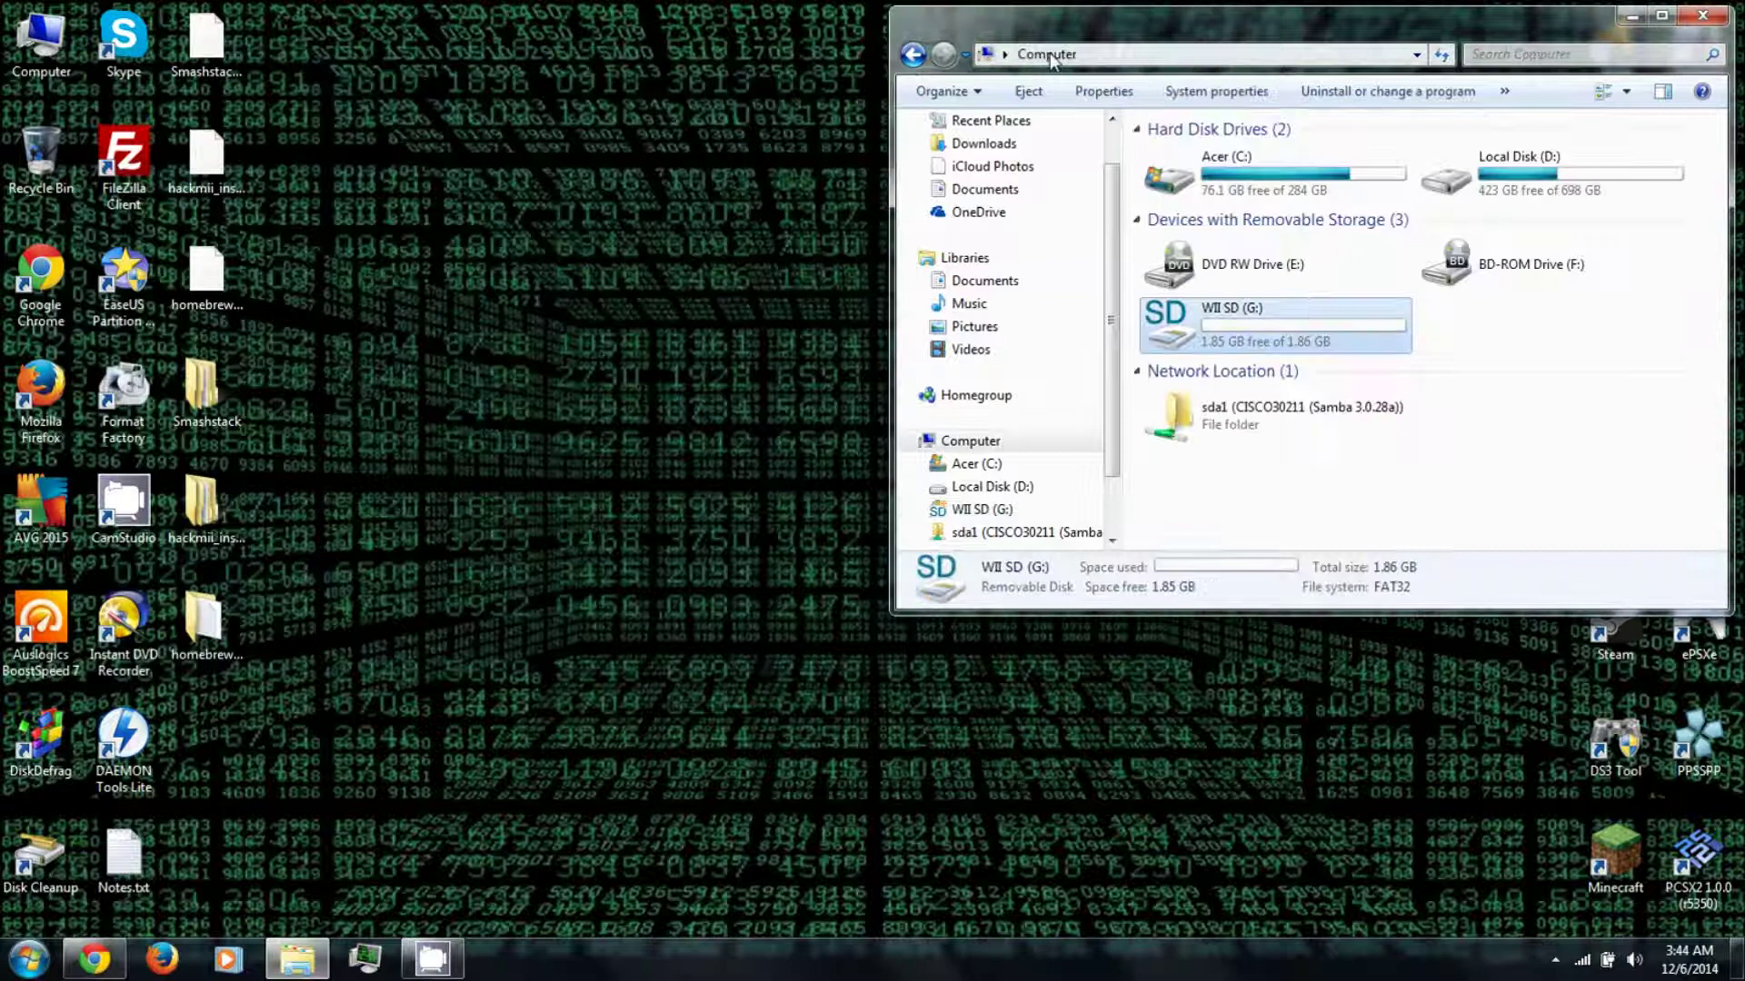
pyautogui.click(1580, 469)
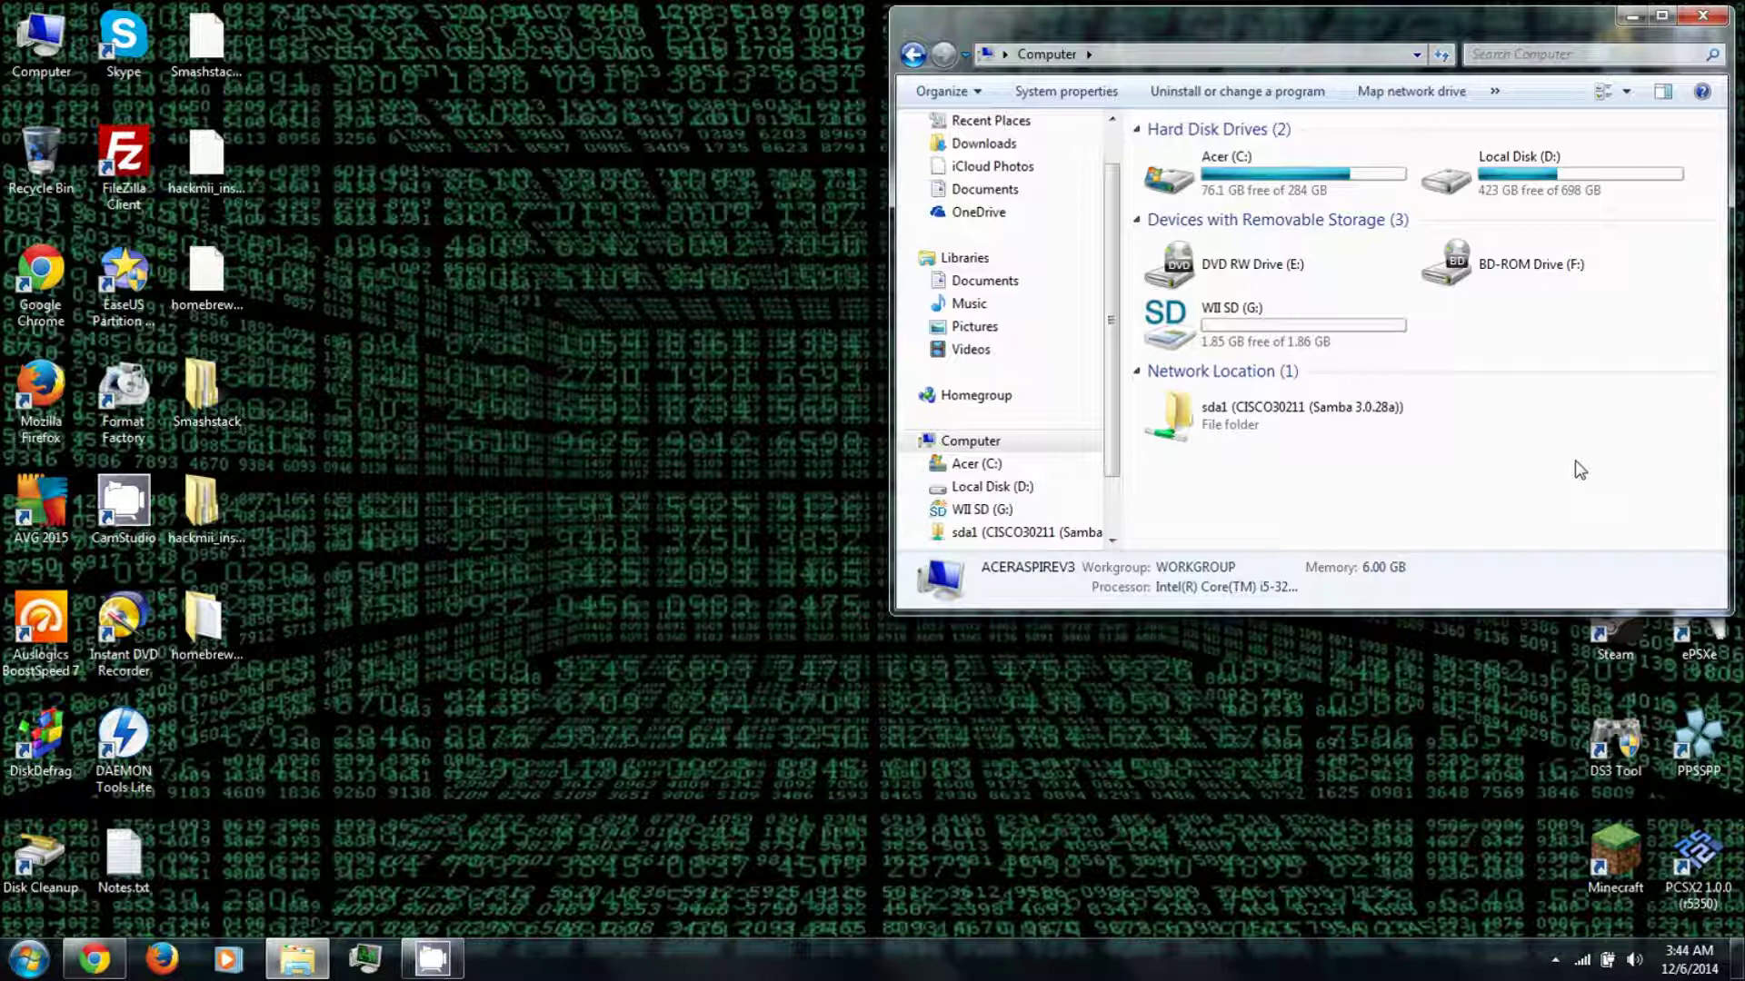
pyautogui.click(1555, 959)
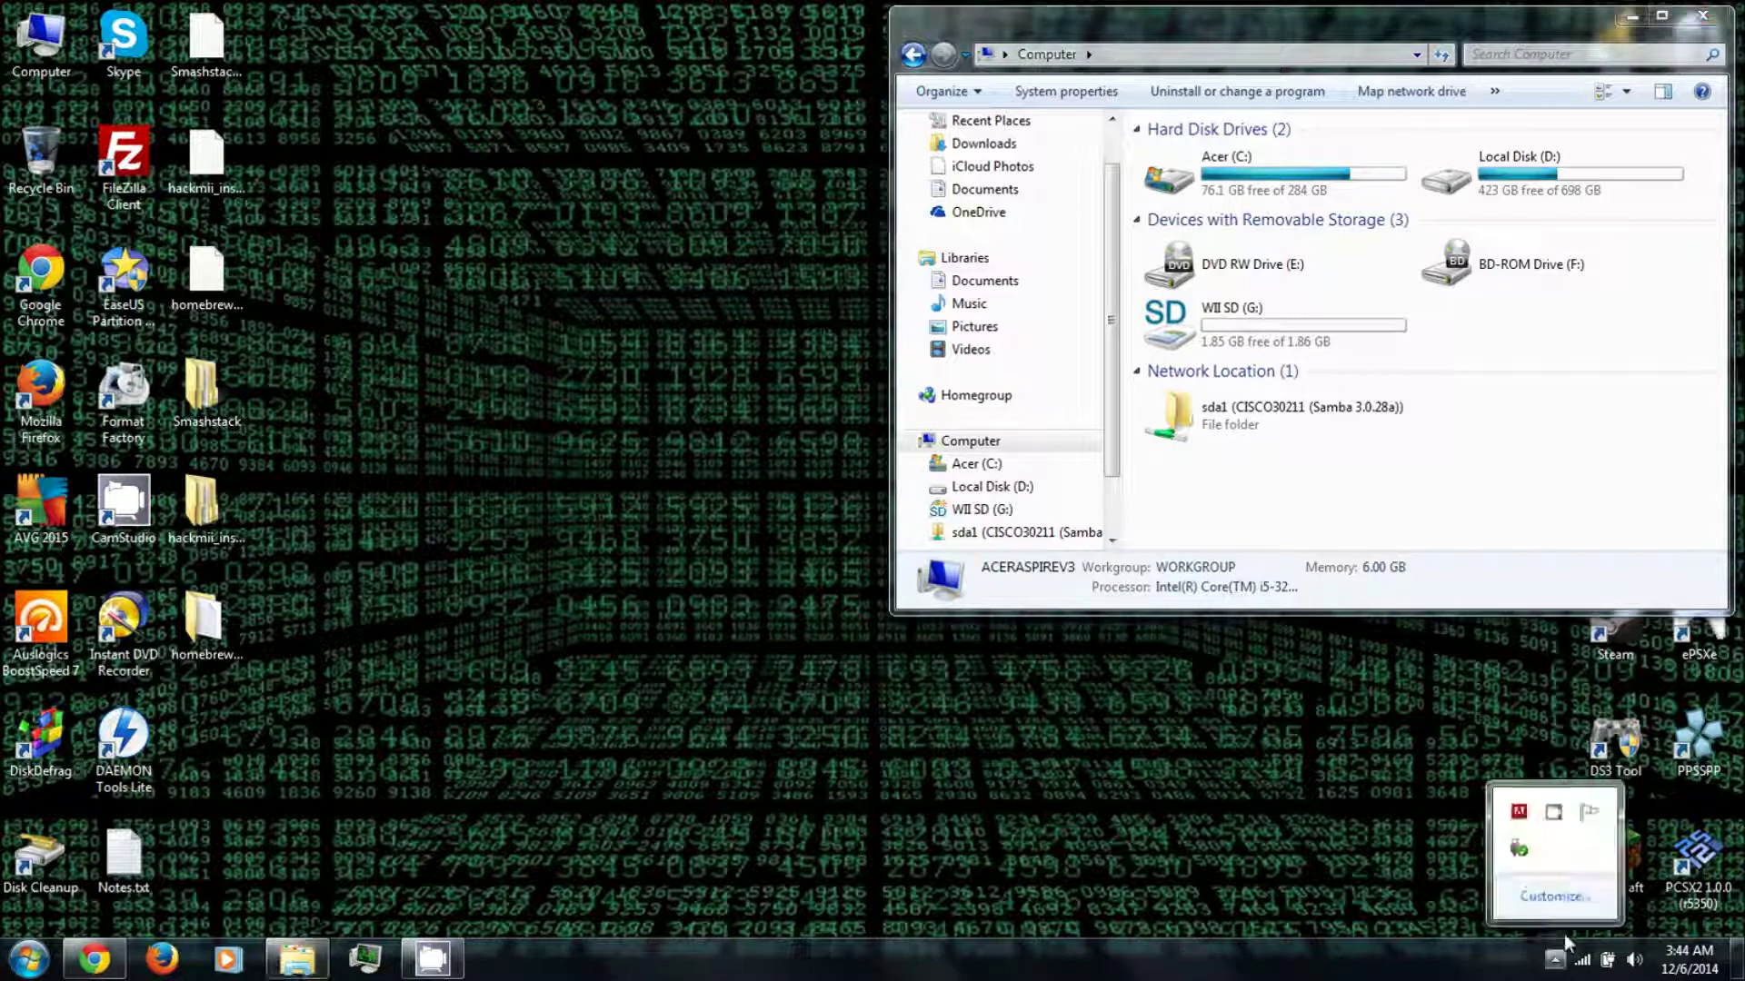
pyautogui.click(1519, 852)
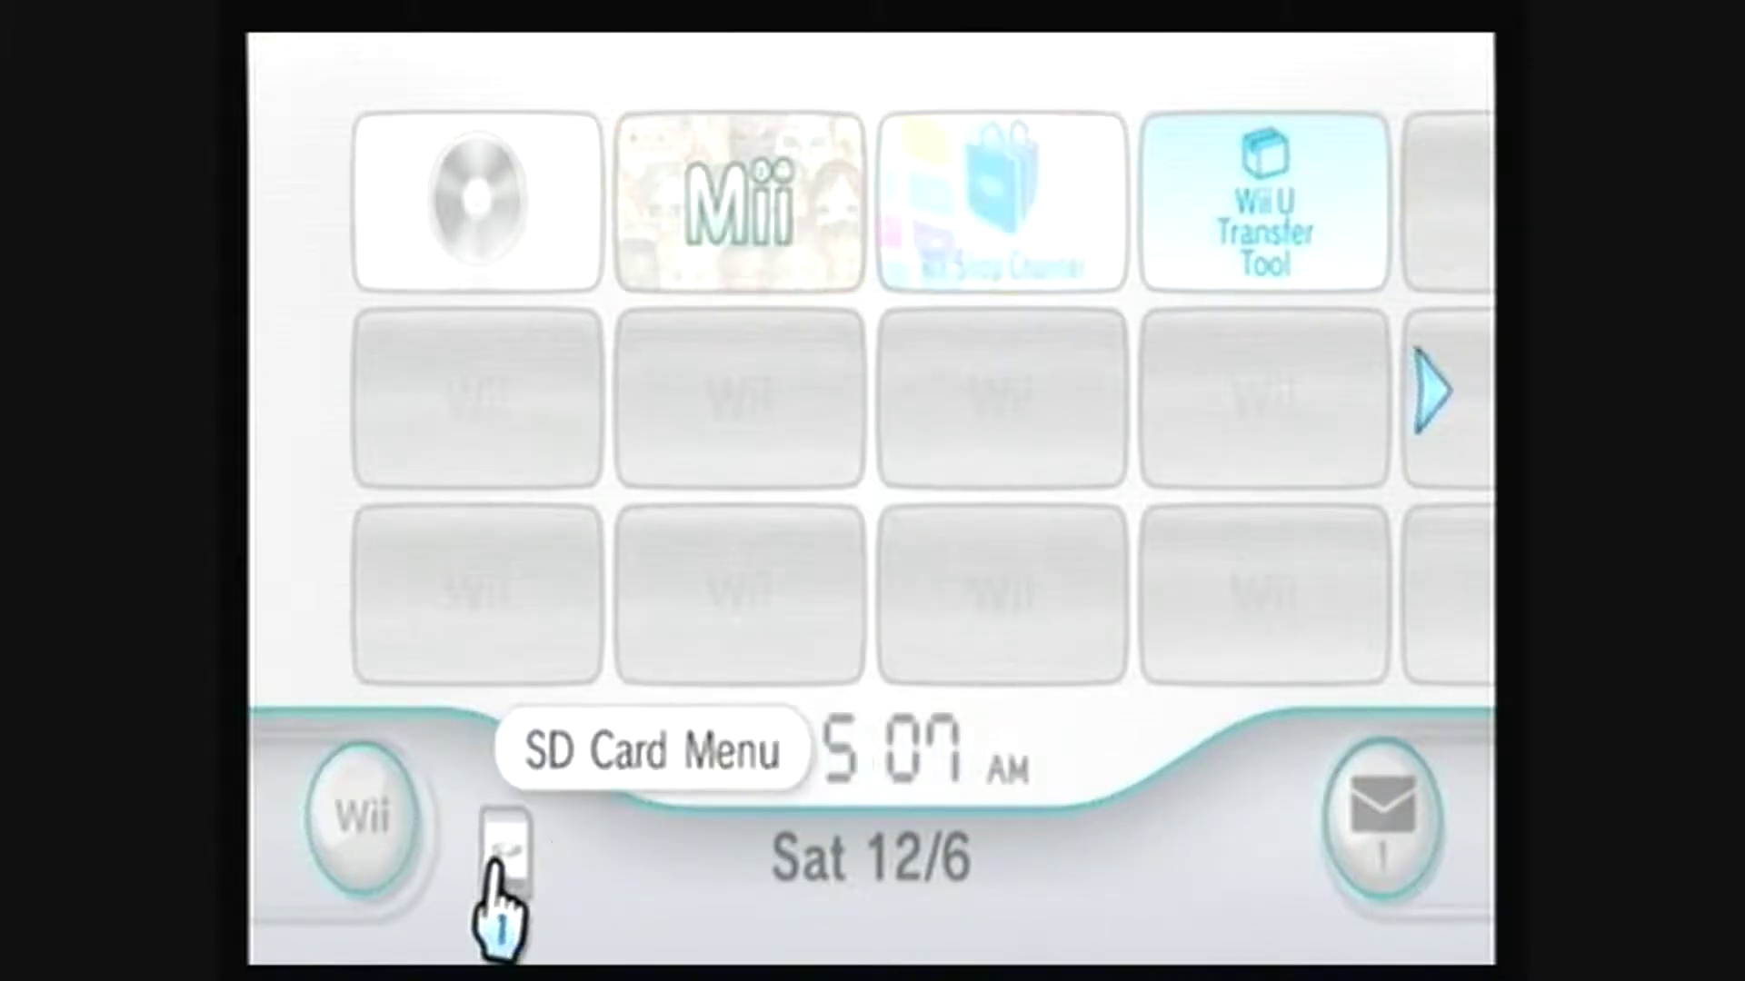
# Start the game disc from the Wii Menu and open the Vault in Super Smash Bros. Brawl
pyautogui.click(466, 231)
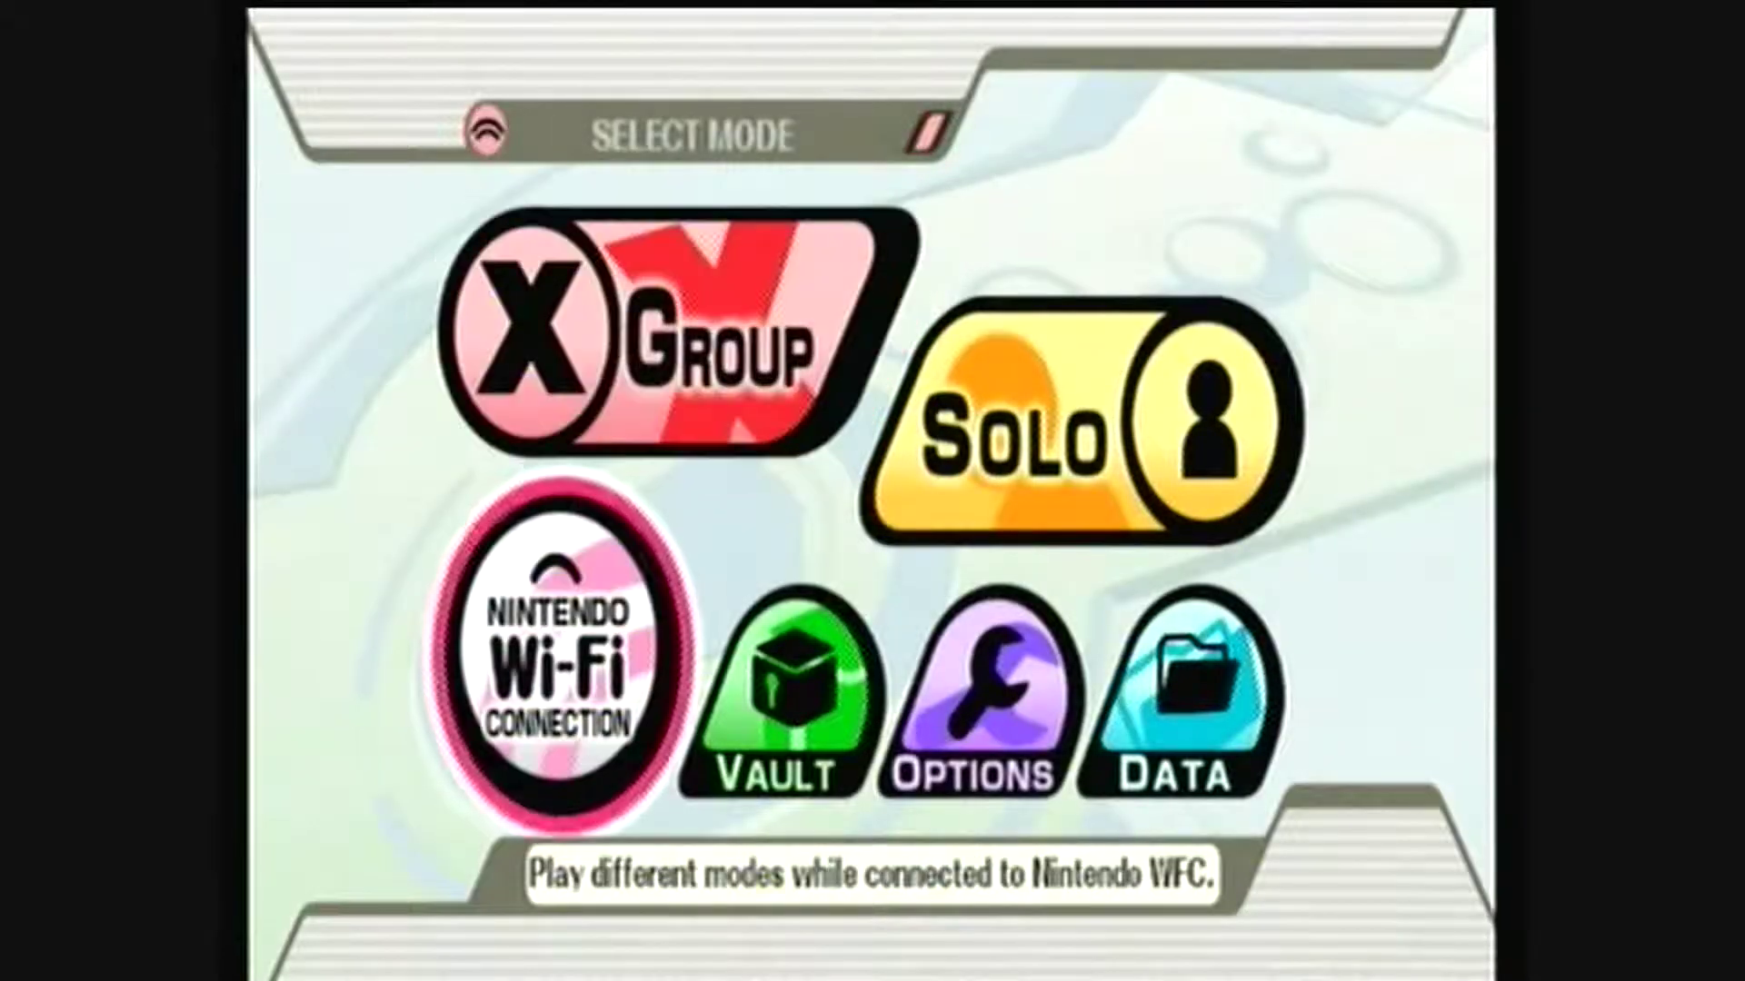
pyautogui.press('Right')
pyautogui.press('Return')
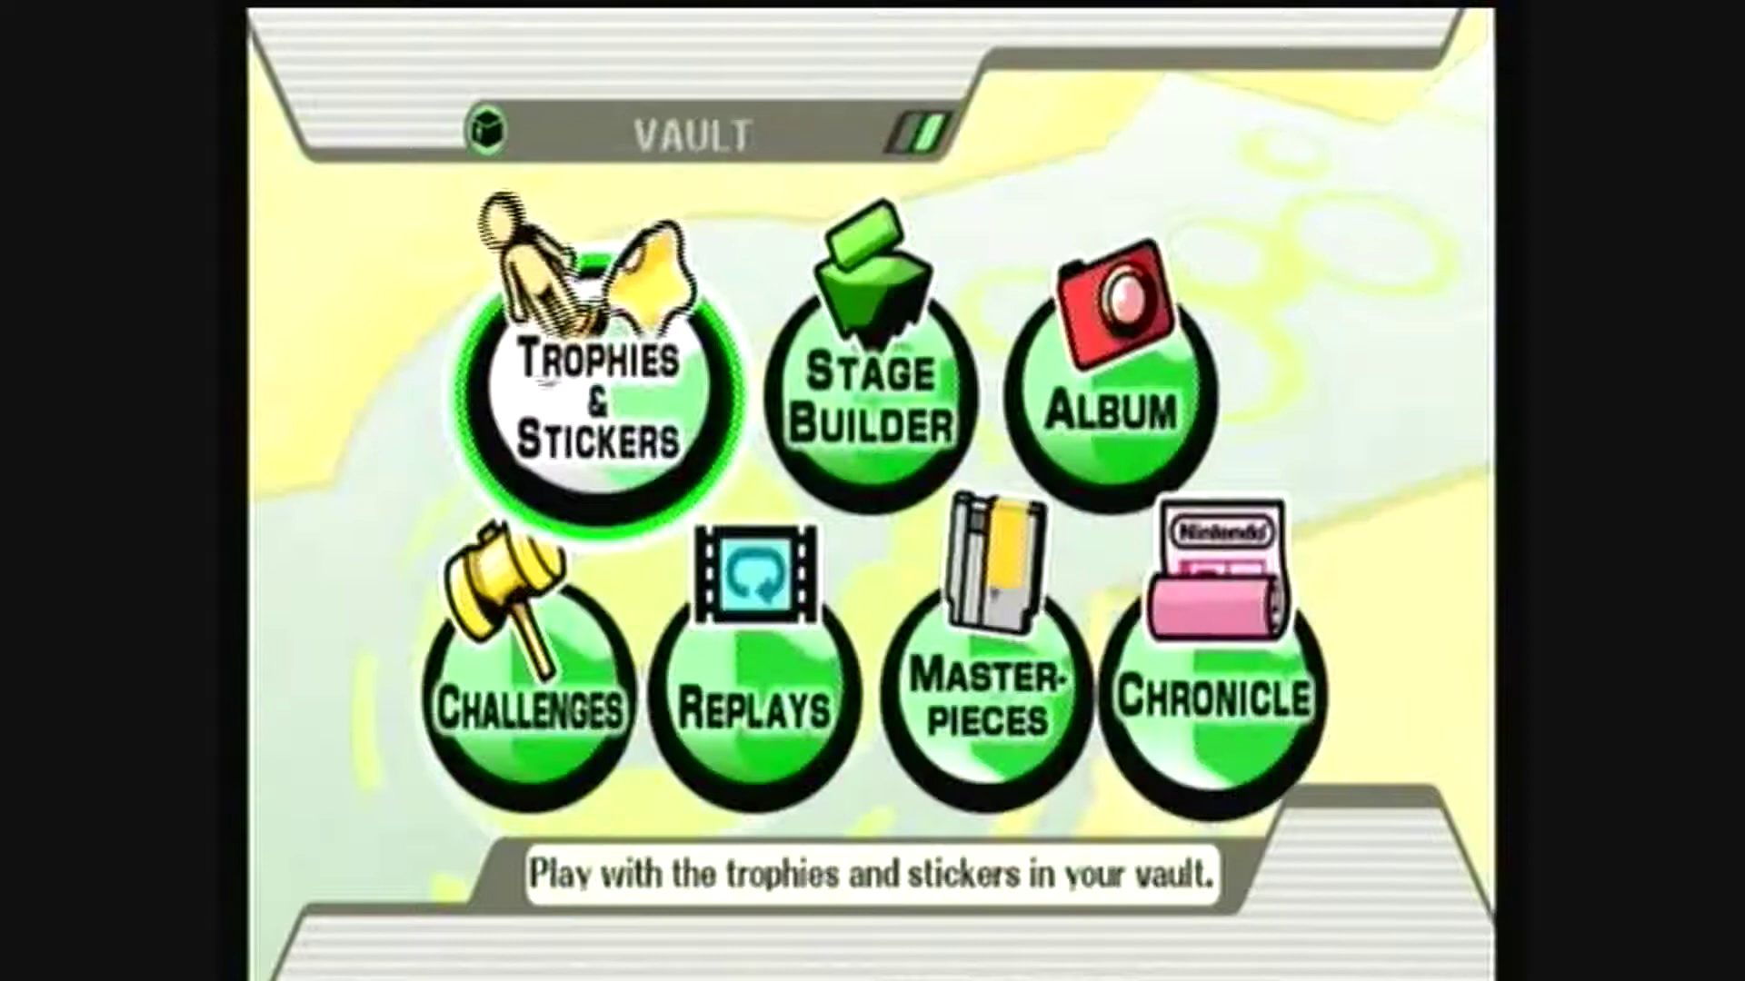
# Open Stage Builder from the Vault and erase the custom stage Sample S: Hole from the Wii console
pyautogui.press('Right')
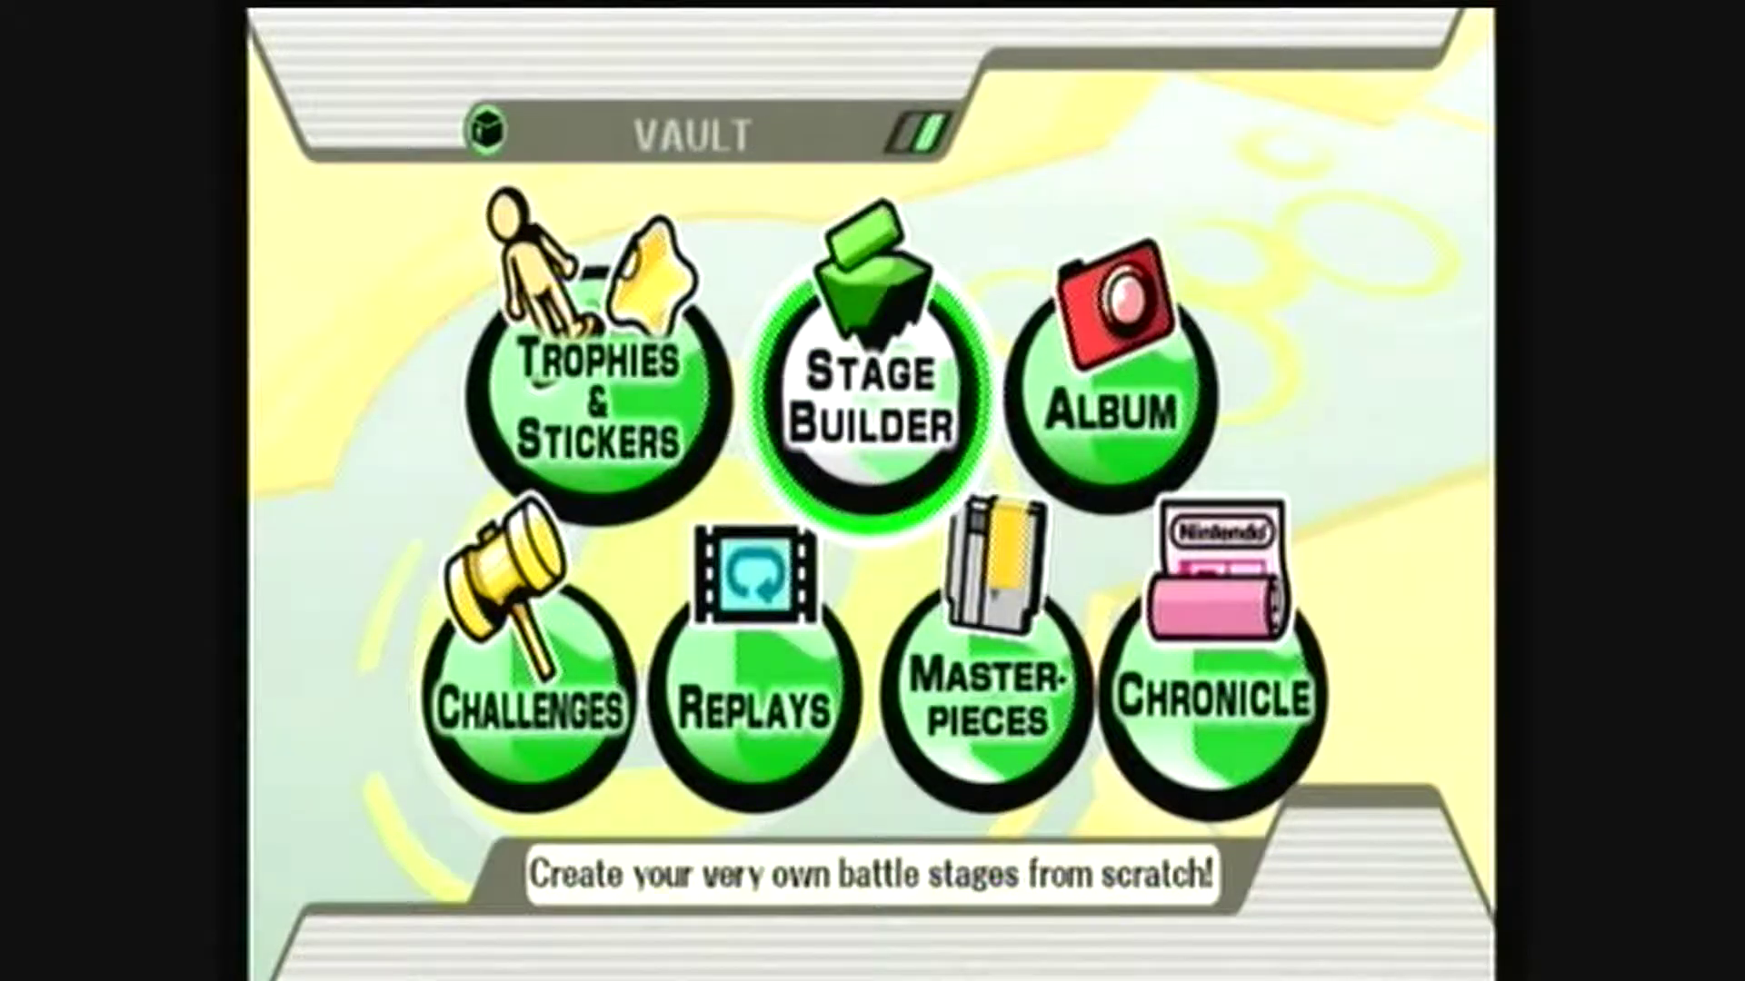
pyautogui.press('Return')
pyautogui.press('Right')
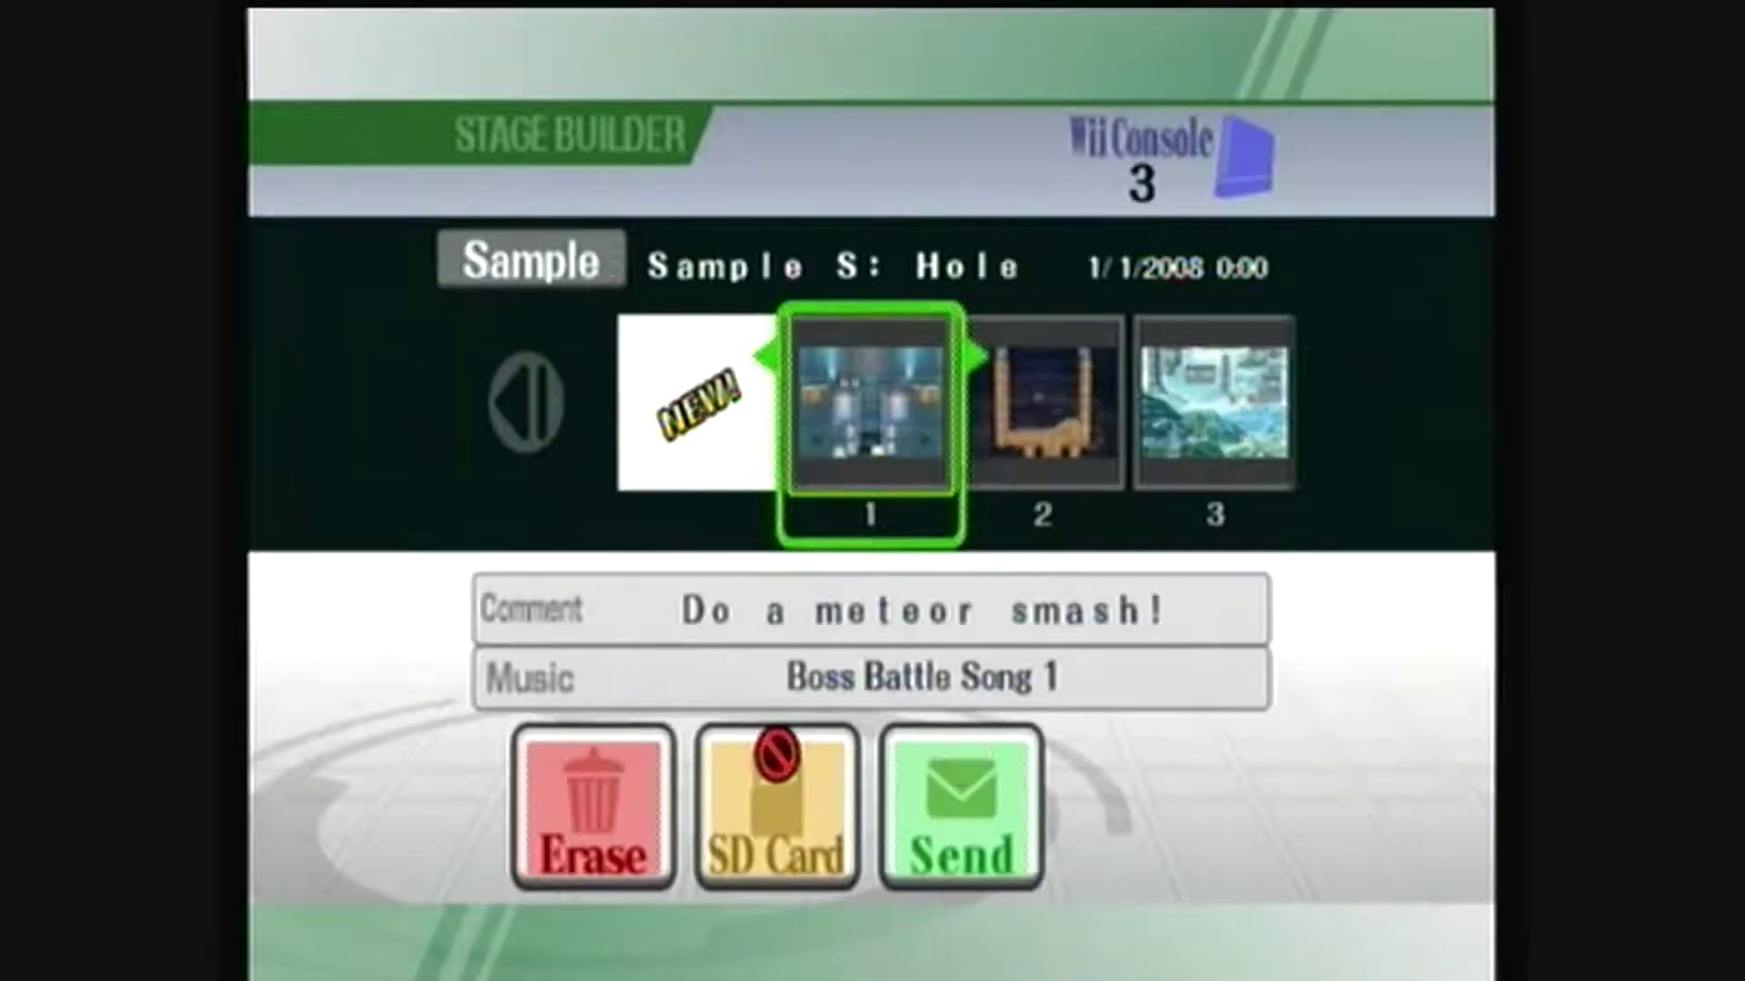
pyautogui.press('Down')
pyautogui.press('Return')
pyautogui.press('Left')
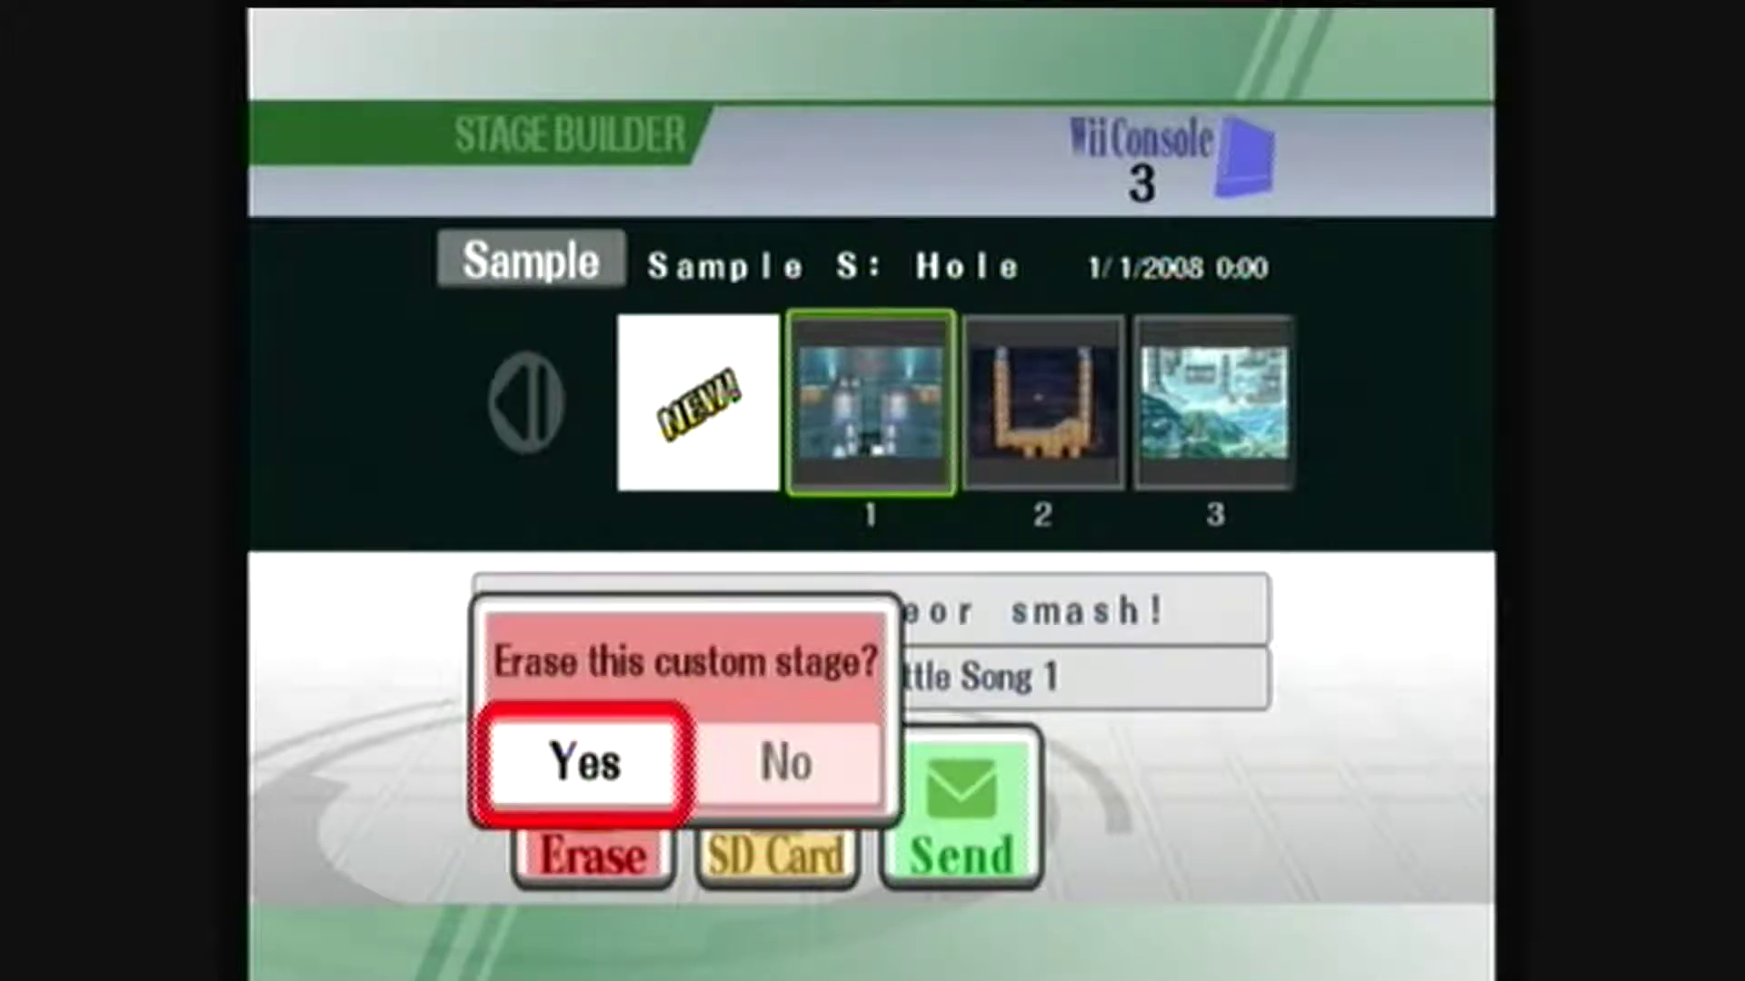
pyautogui.press('Return')
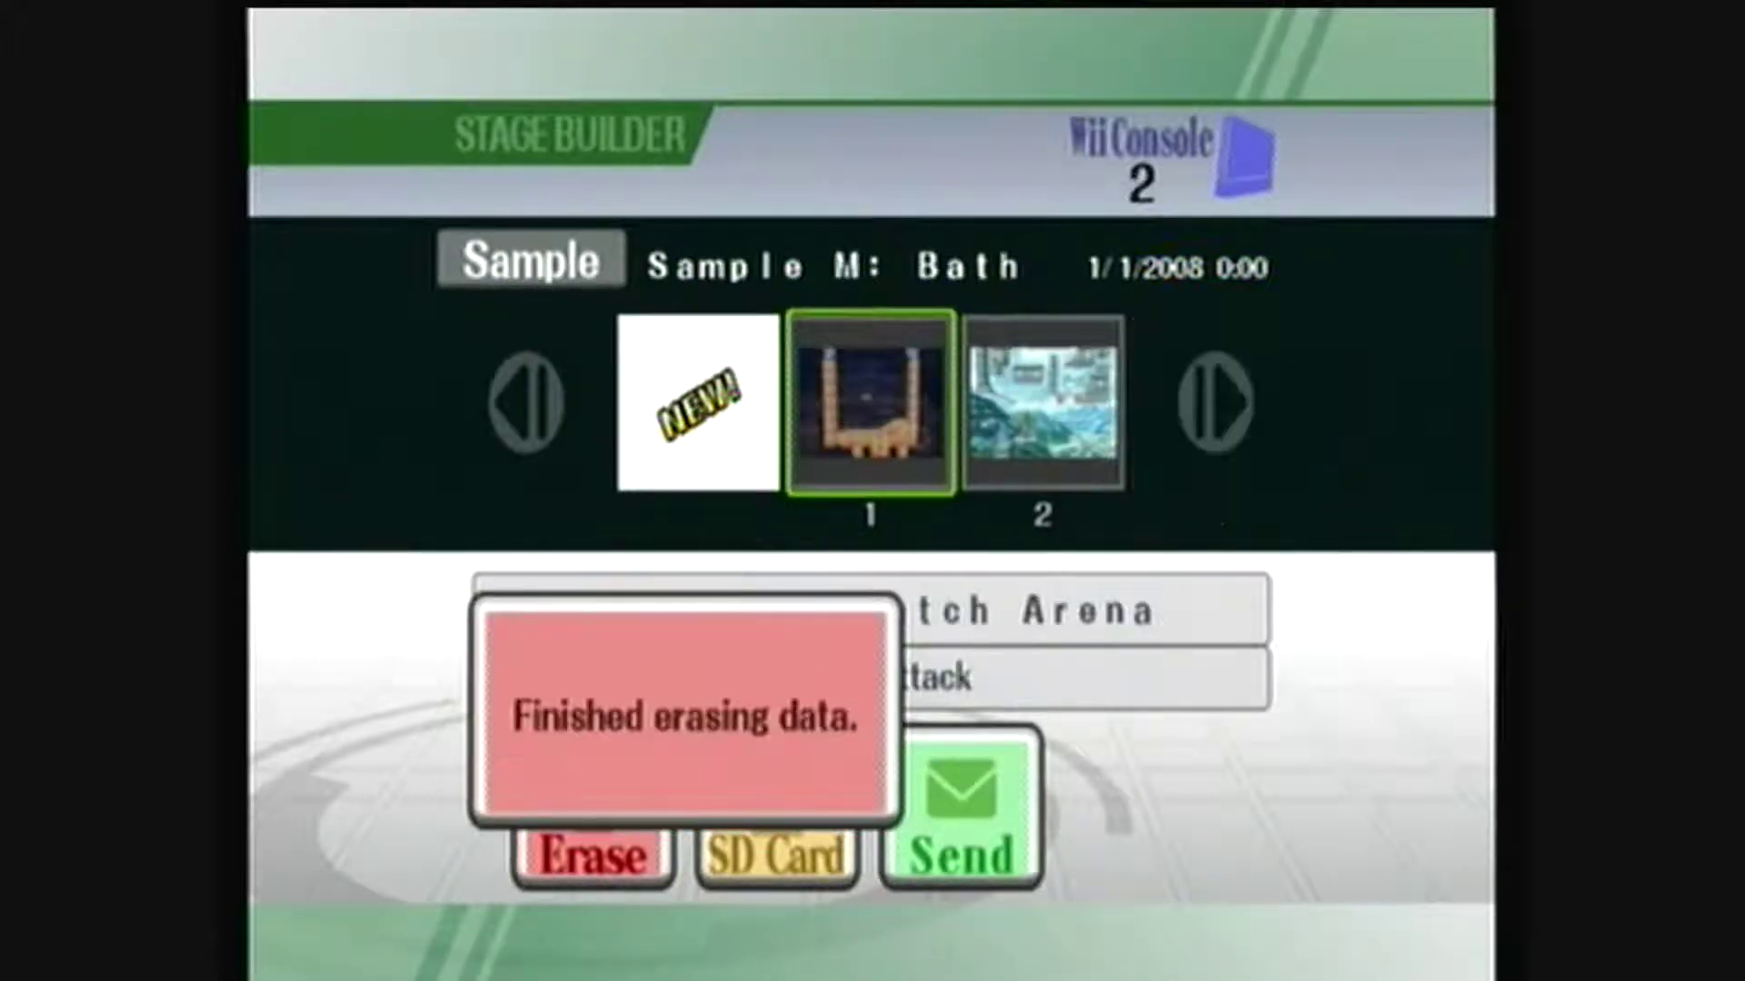
# Erase the two remaining sample stages, Sample M: Bath and Sample L: Maze, in Stage Builder
pyautogui.press('Return')
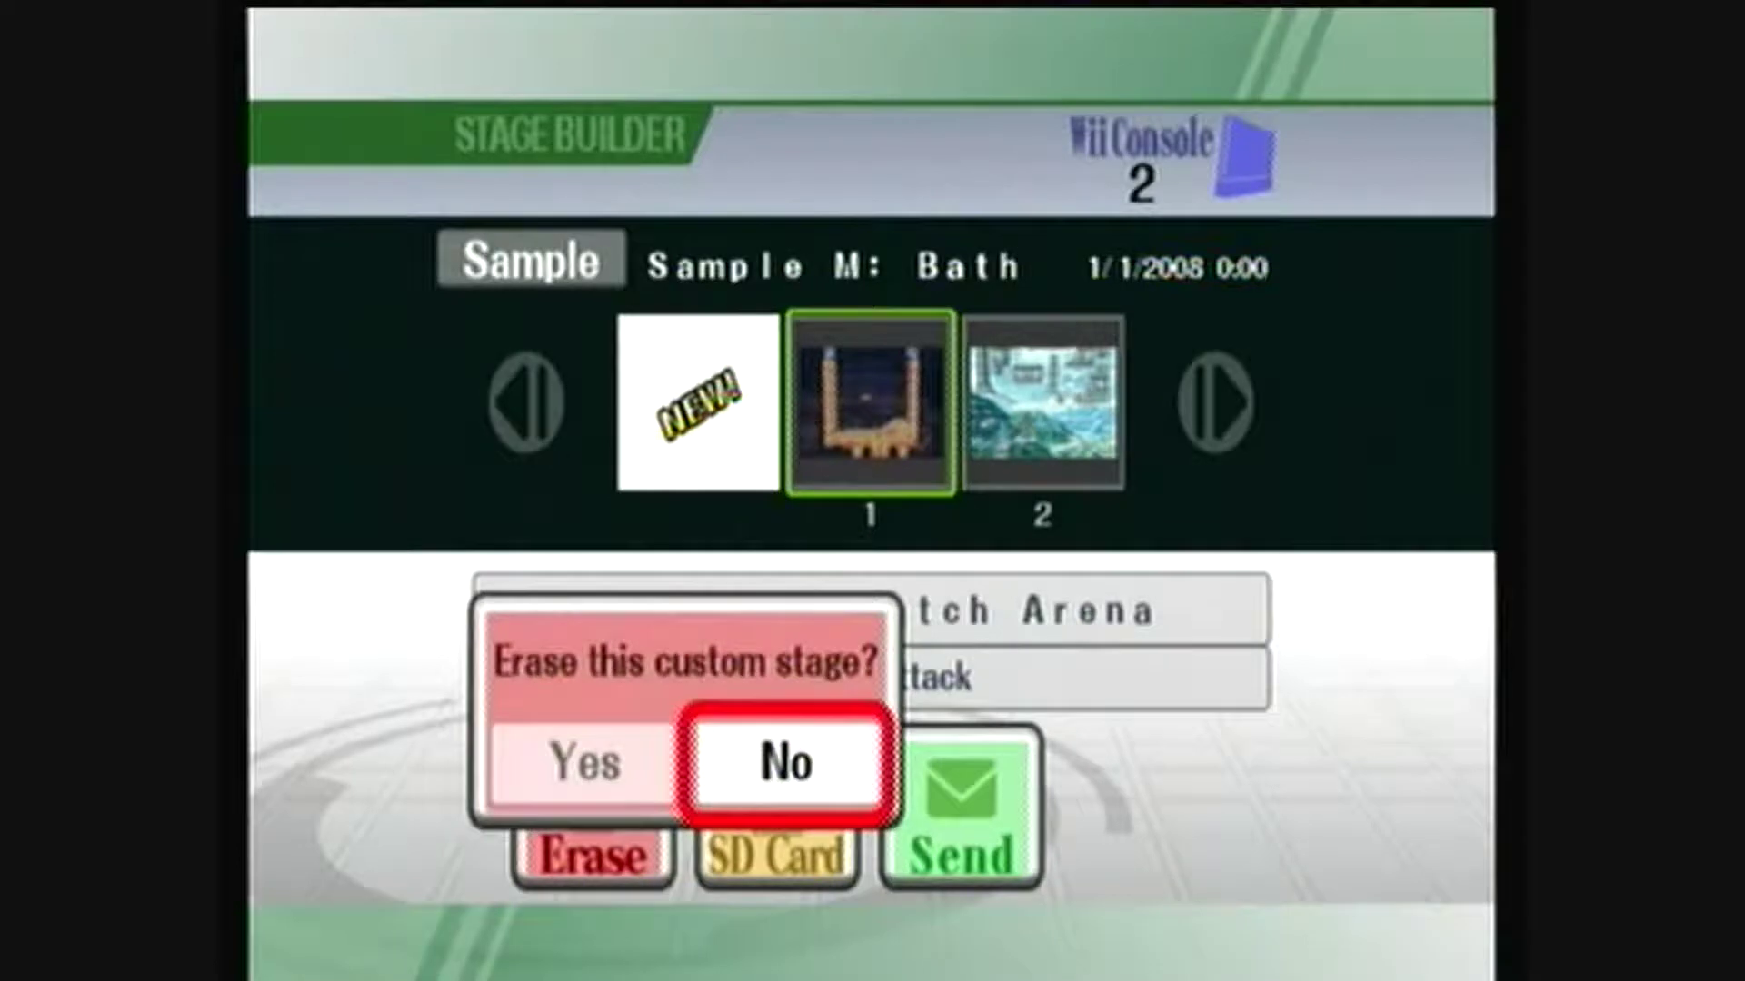
pyautogui.press('Left')
pyautogui.press('Return')
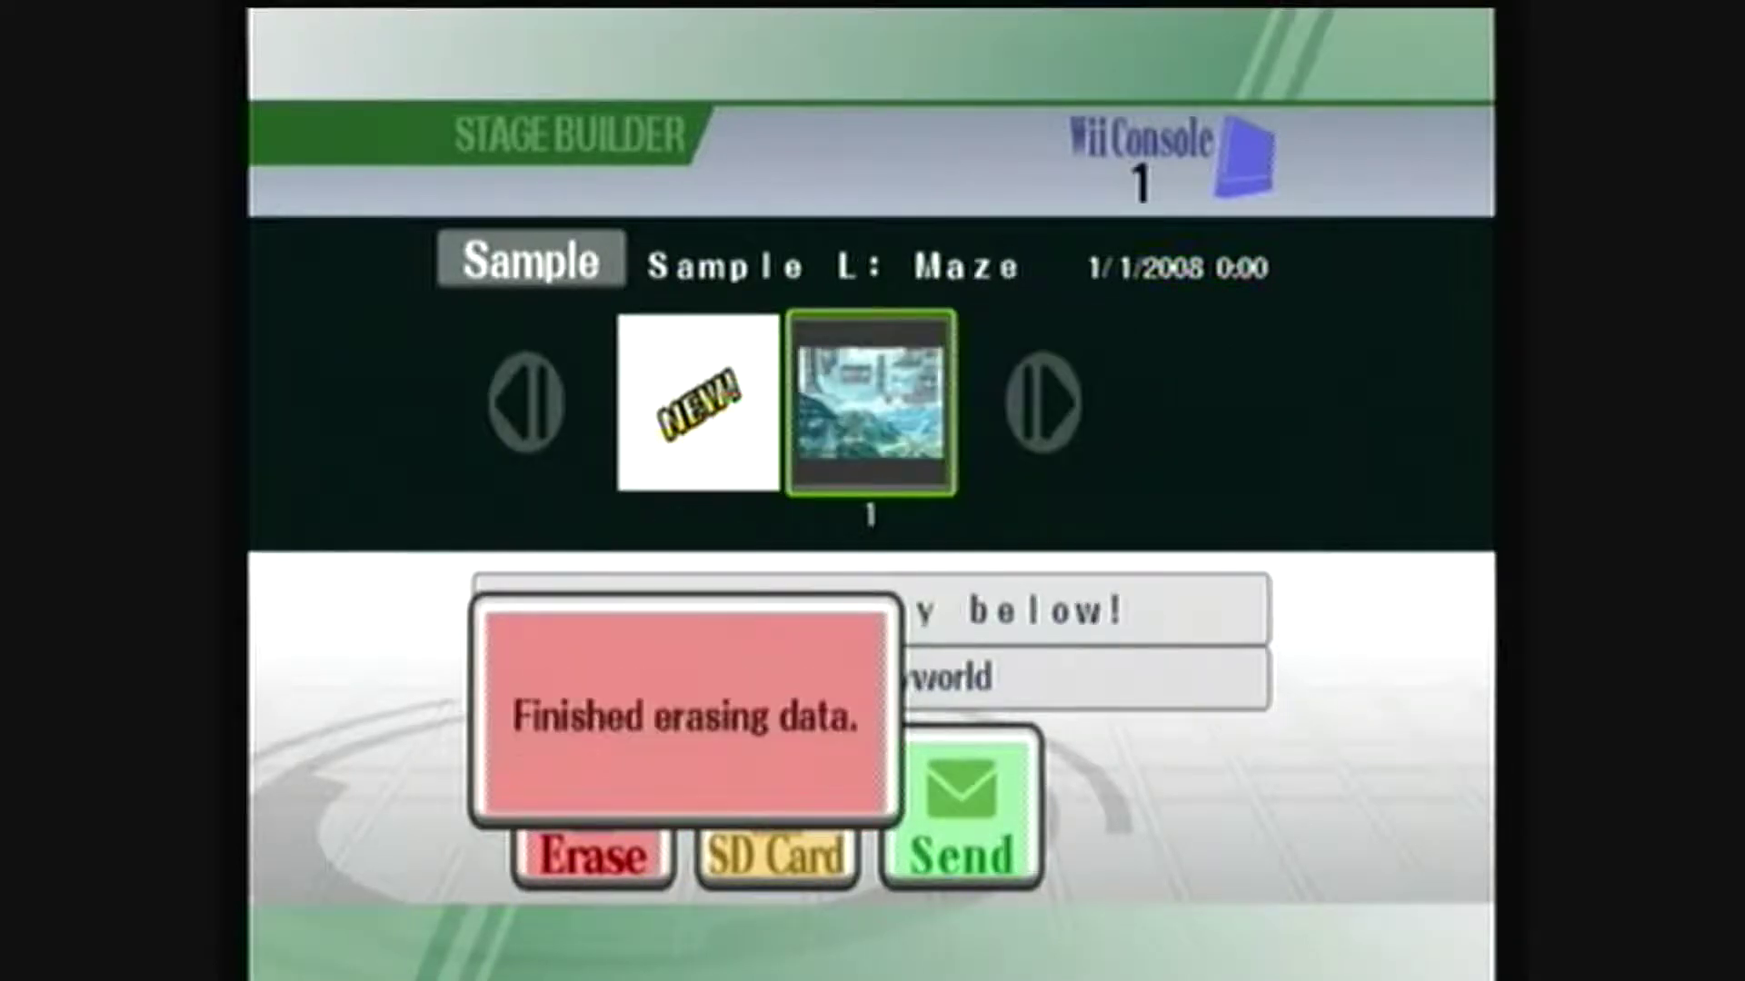
pyautogui.press('Return')
pyautogui.press('Left')
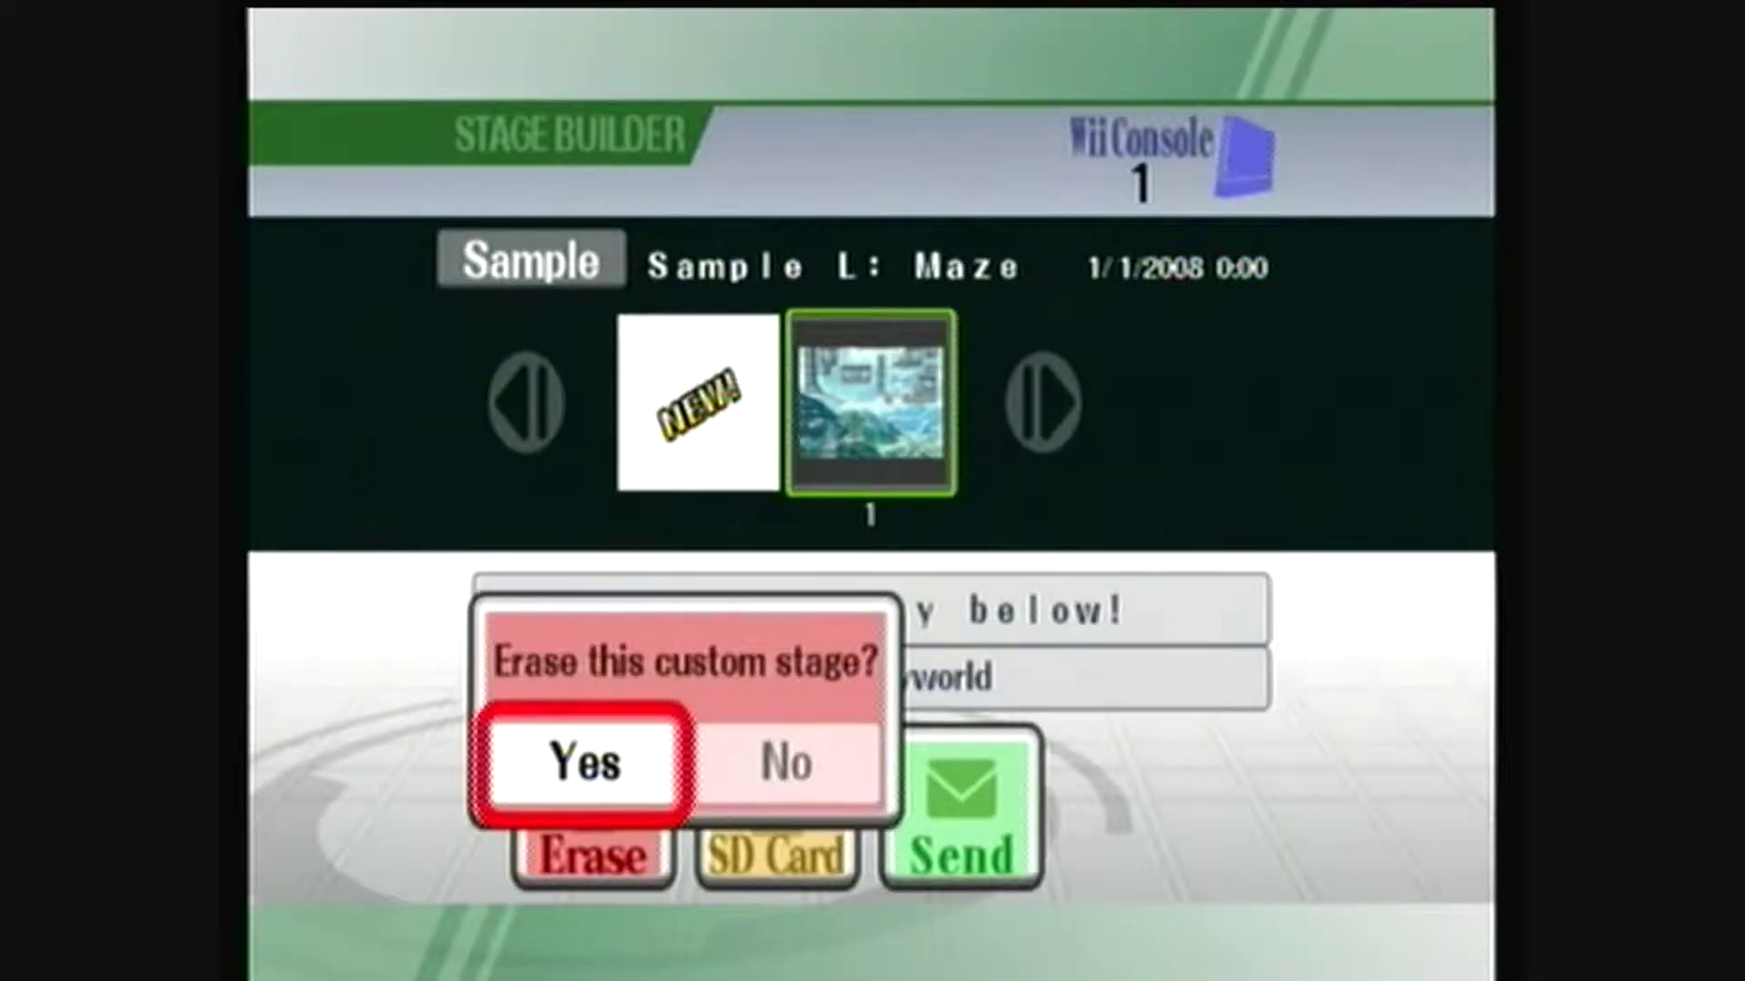
pyautogui.press('Return')
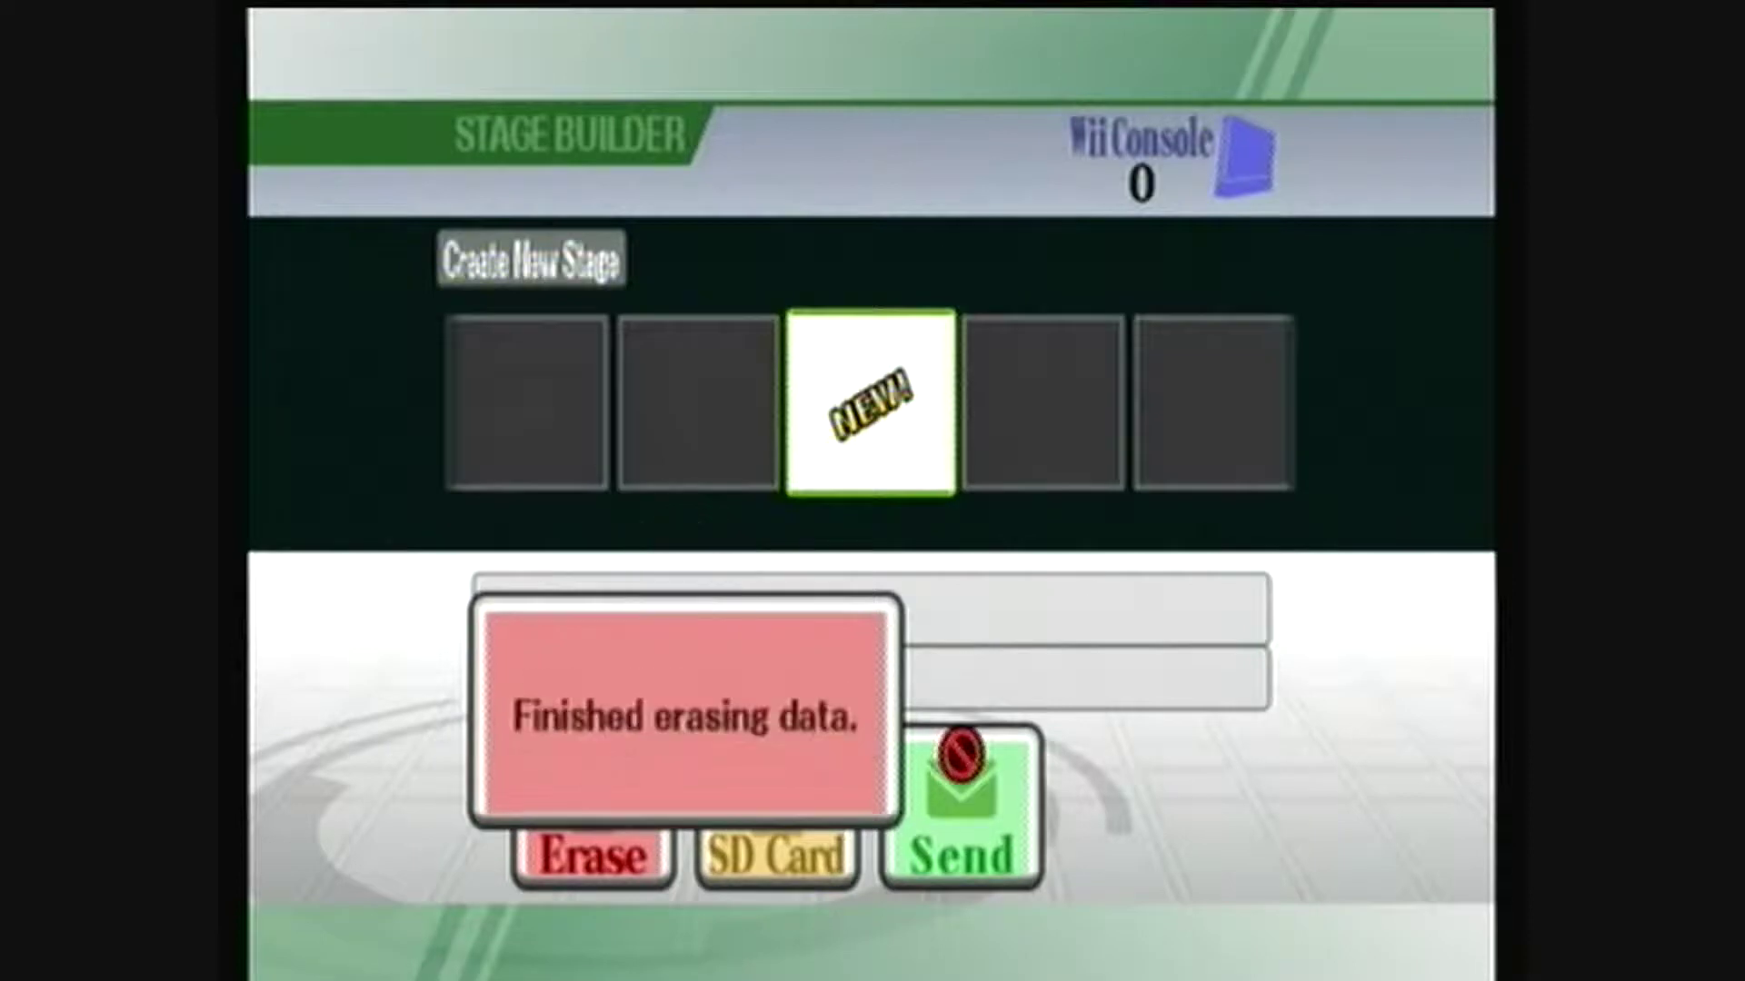
pyautogui.press('Return')
pyautogui.press('Up')
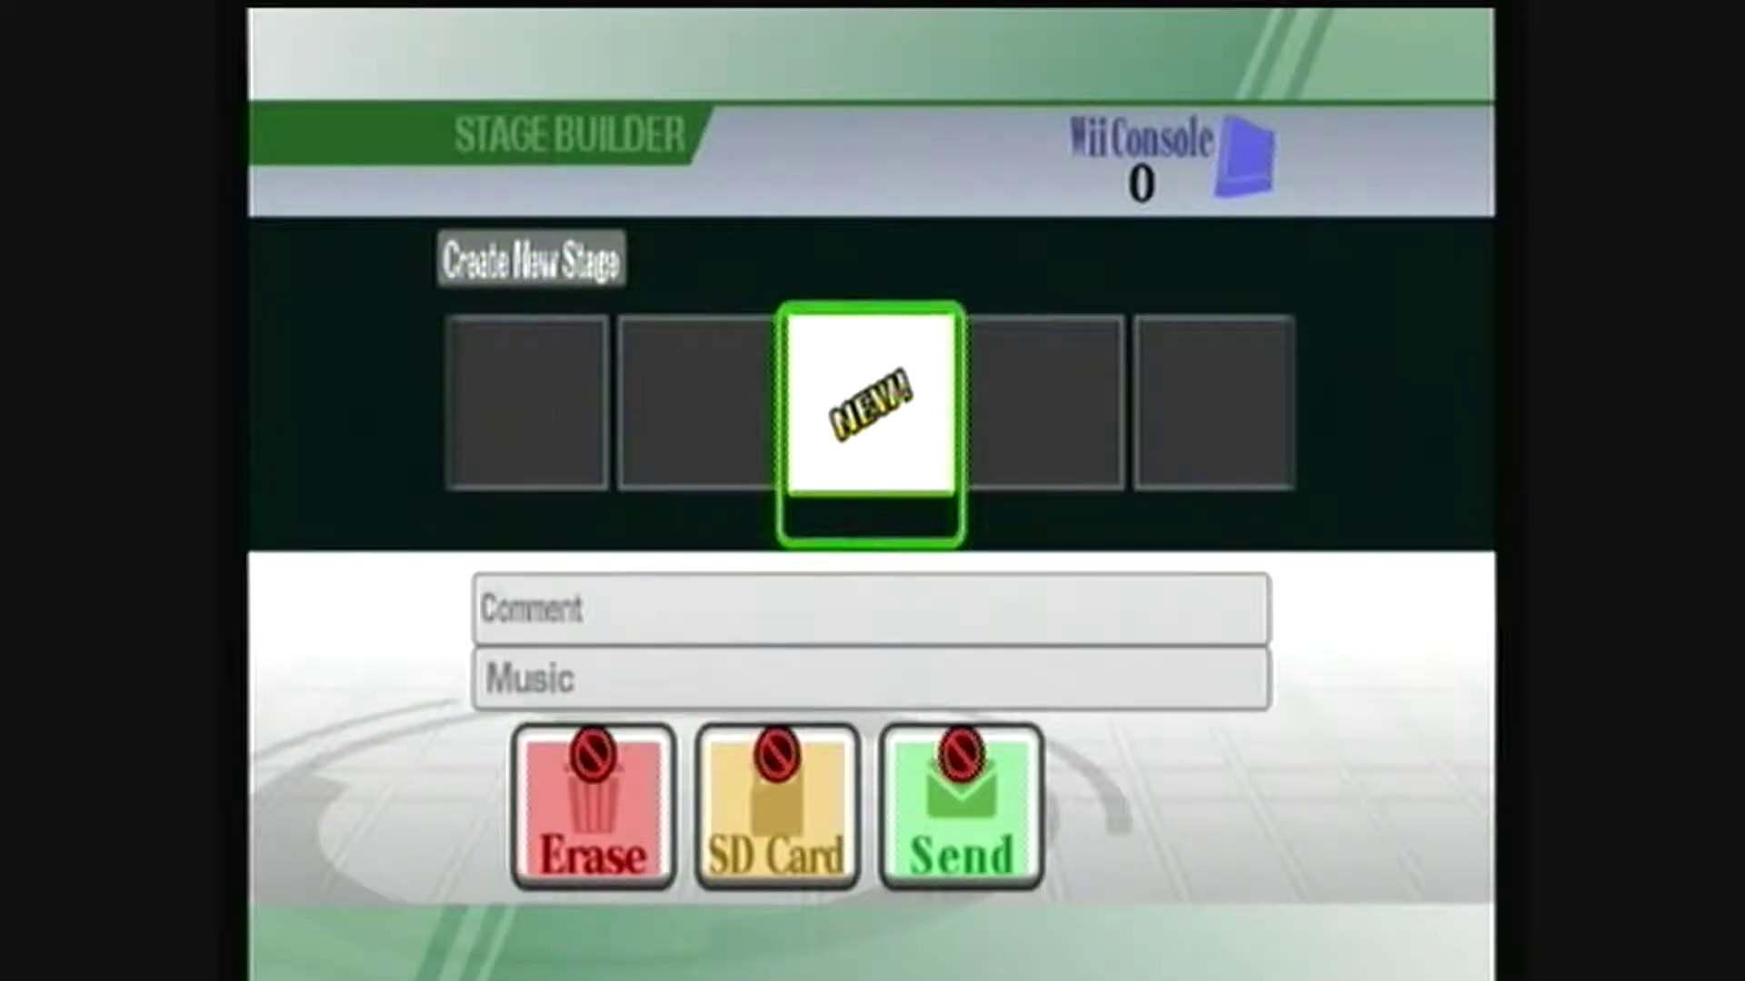
# Go back to mode selection and re-enter Stage Builder through the Vault to launch the HackMii Installer from the SD card
pyautogui.press('Escape')
pyautogui.press('Escape')
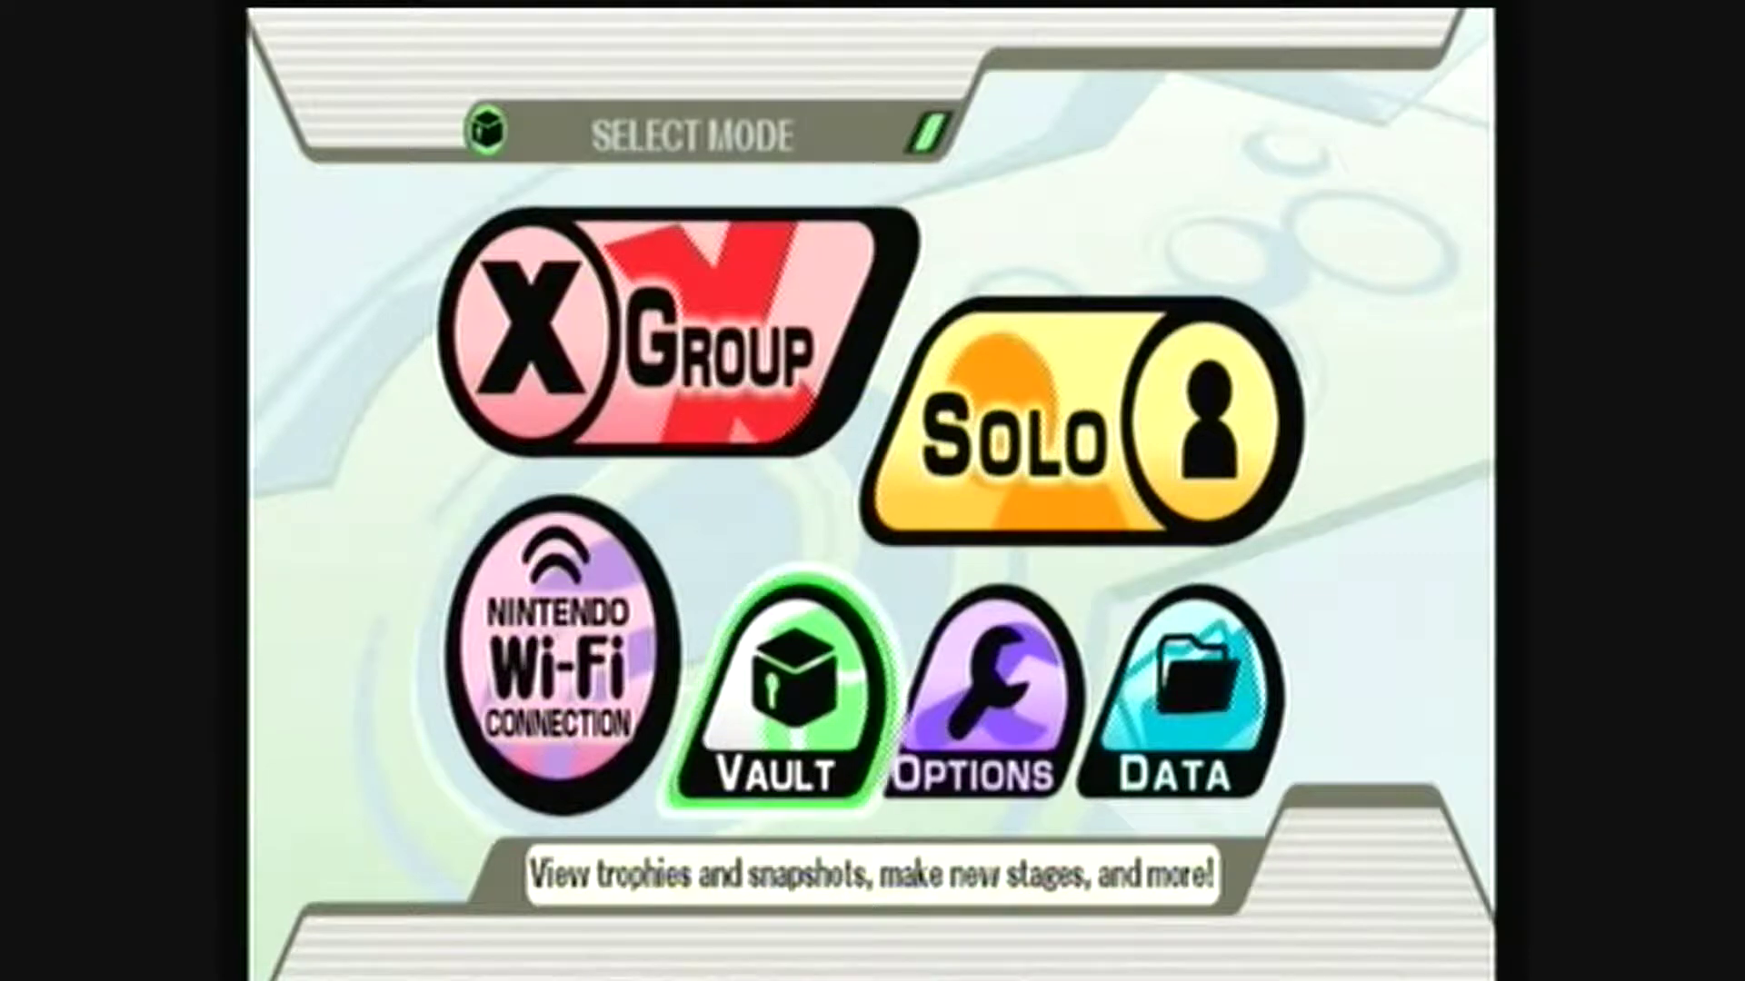
pyautogui.press('Return')
pyautogui.press('Right')
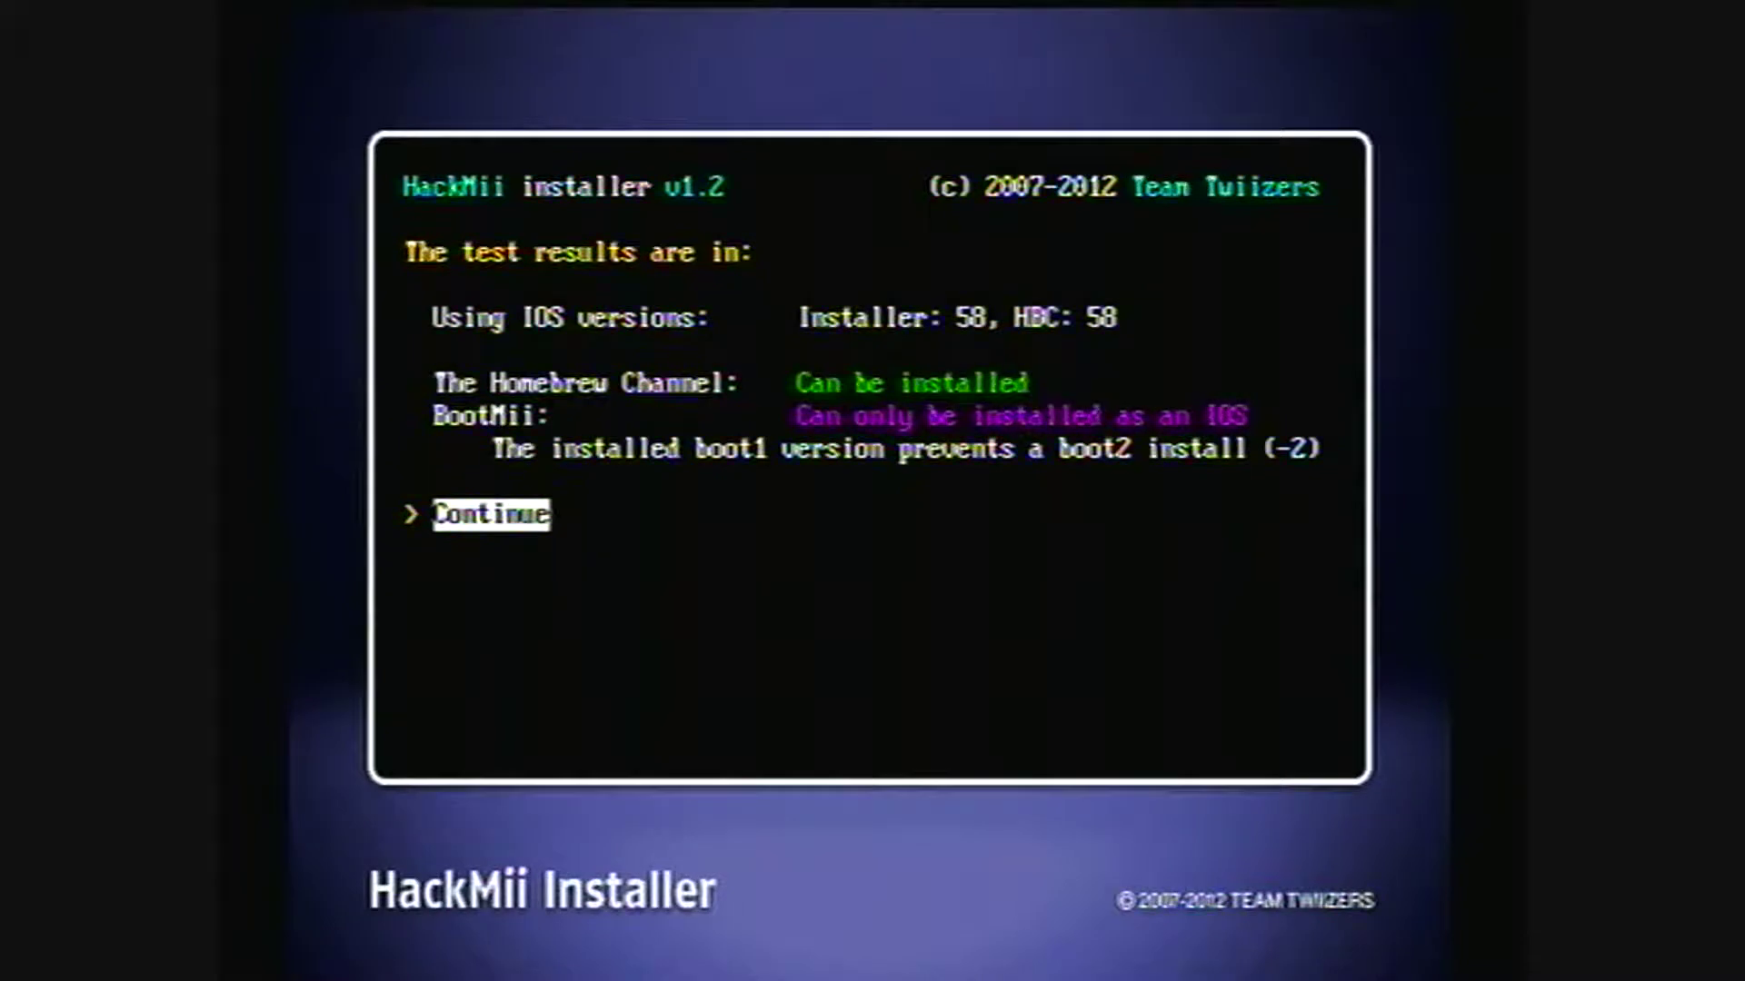
# Continue past the installer's test results and install The Homebrew Channel
pyautogui.press('Return')
pyautogui.press('Up')
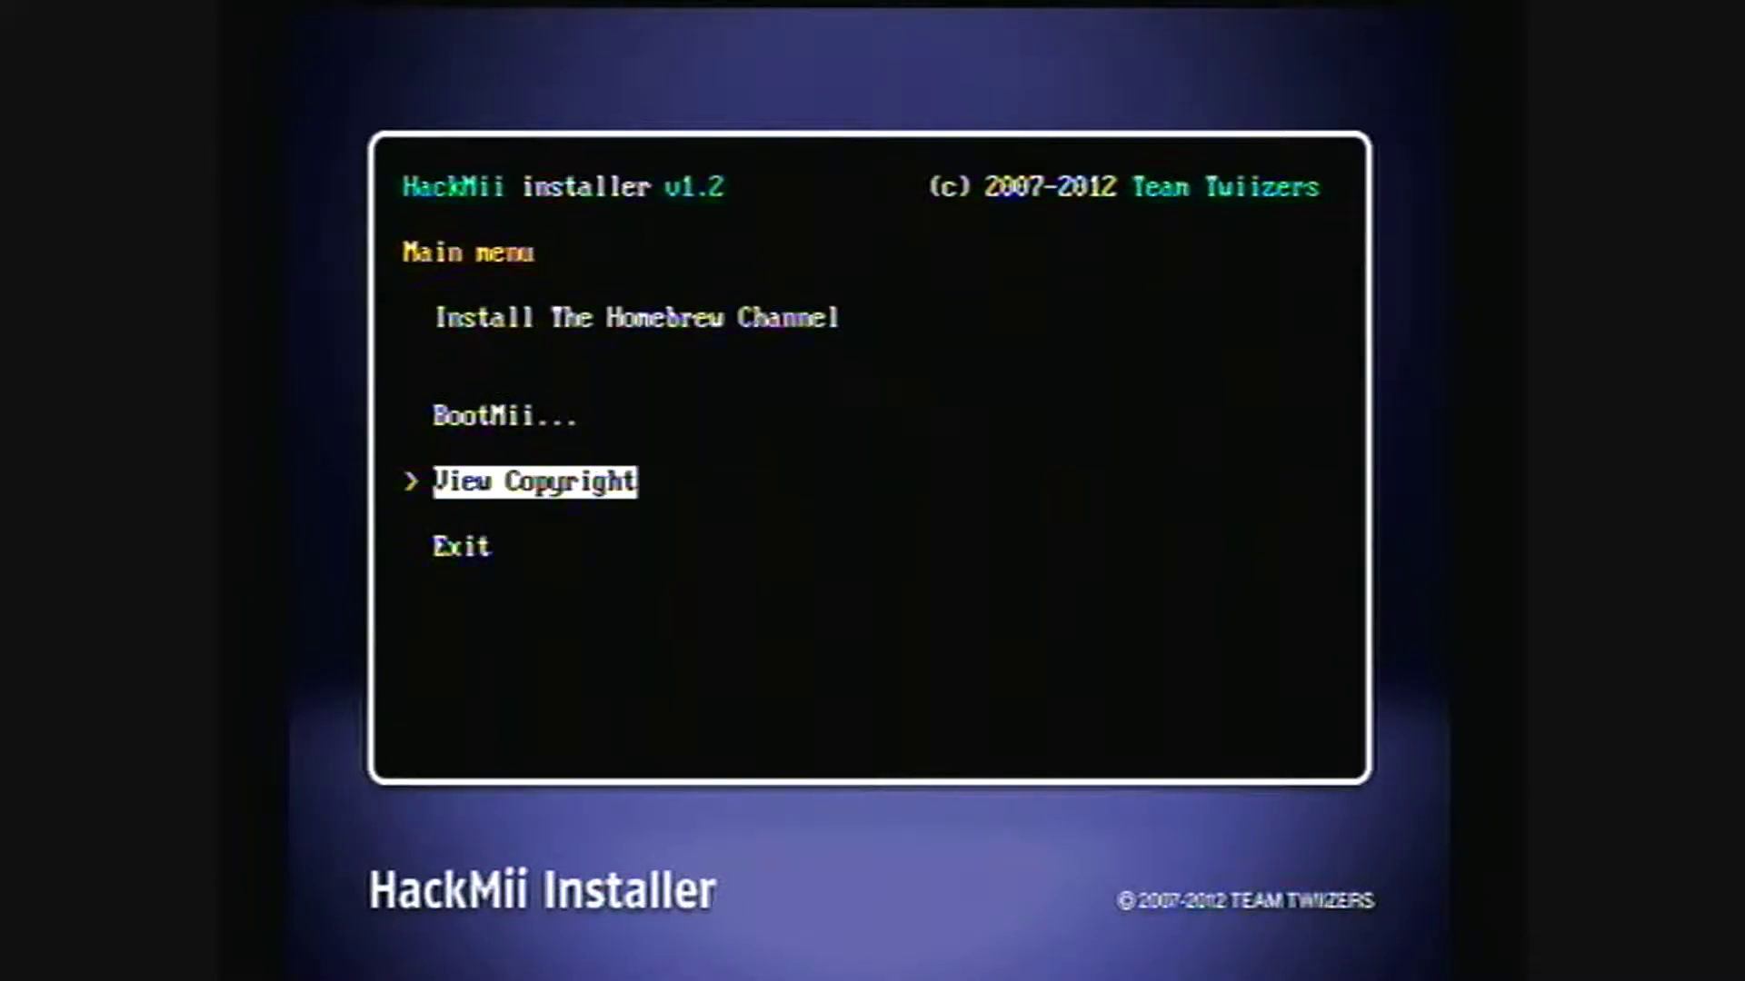
pyautogui.press('Up')
pyautogui.press('Up')
pyautogui.press('Return')
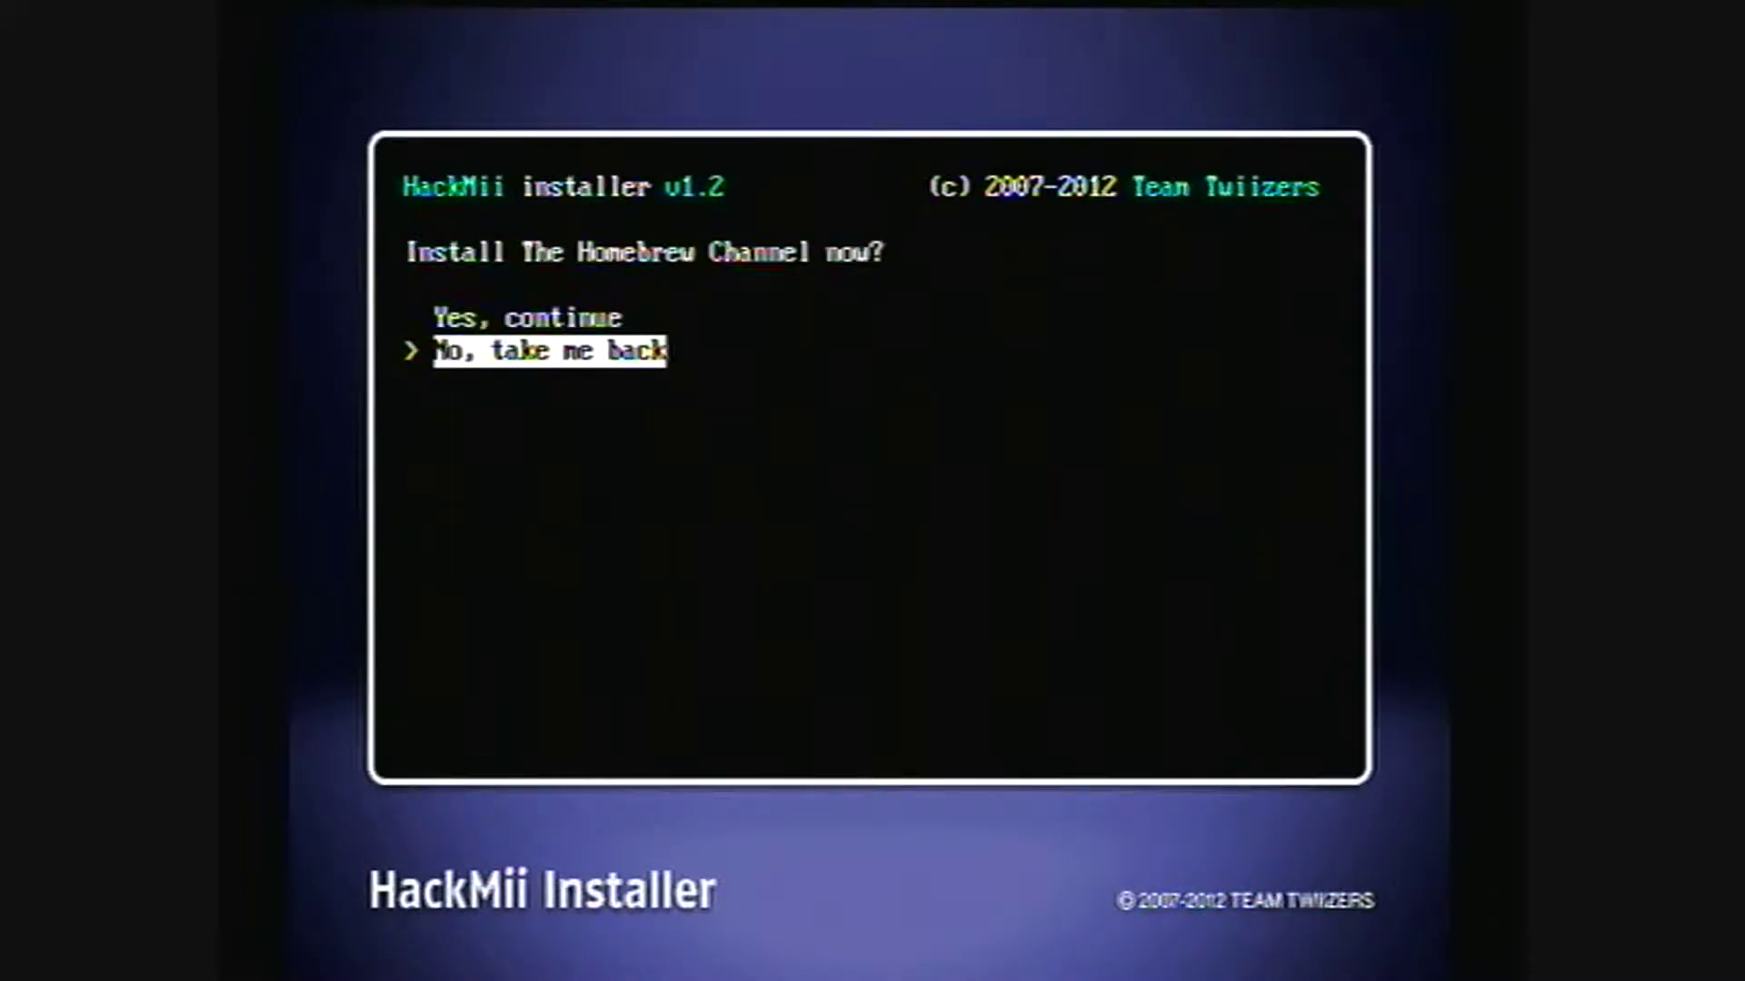
pyautogui.press('Up')
pyautogui.press('Return')
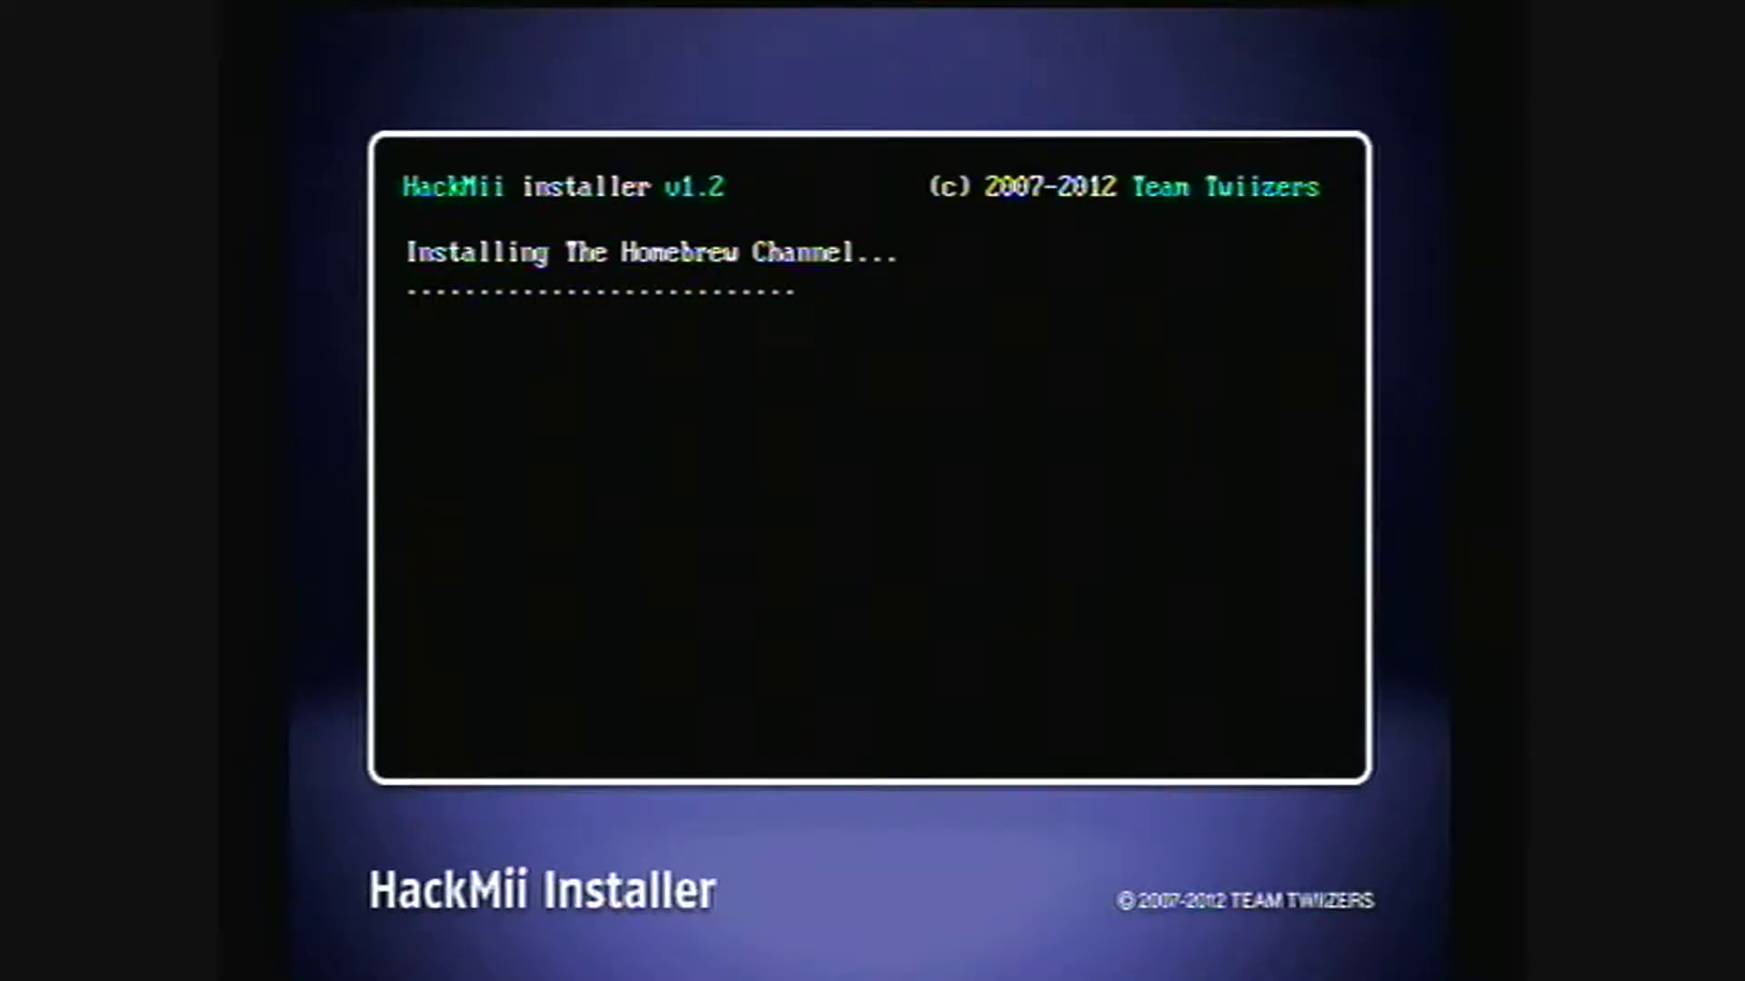
pyautogui.press('Return')
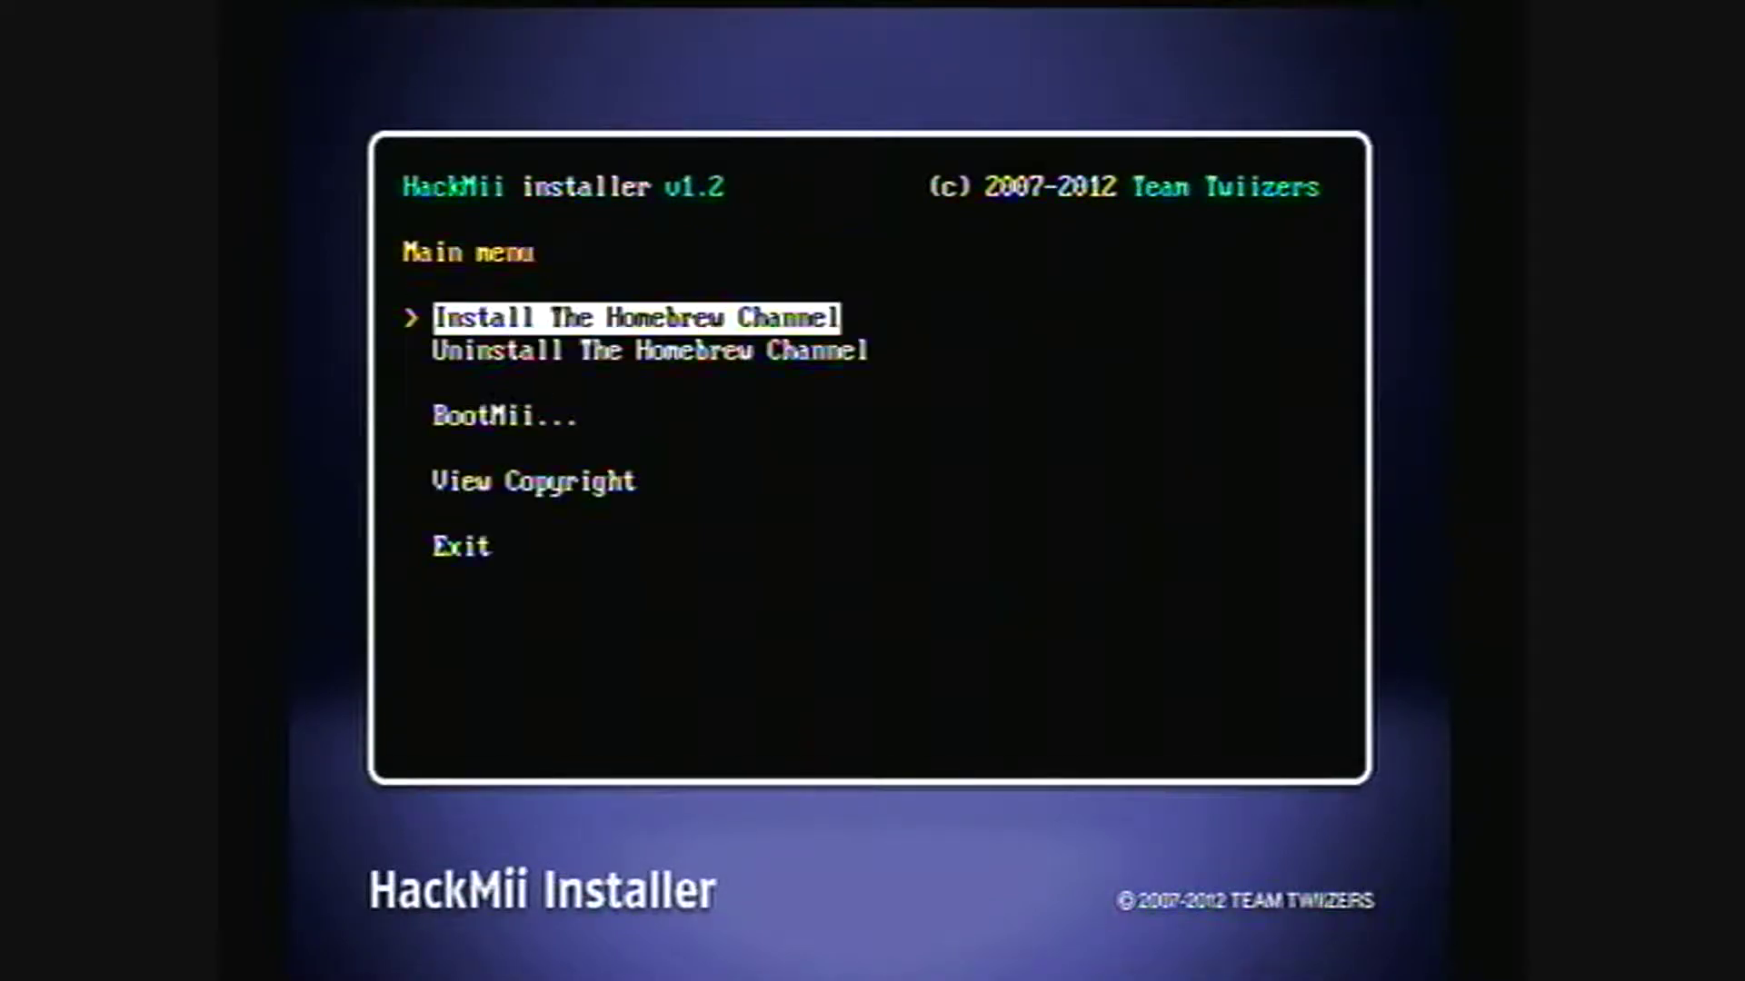
# Install BootMii as IOS, letting the installer prepare the SD card with the BootMii files
pyautogui.press('Down')
pyautogui.press('Down')
pyautogui.press('Return')
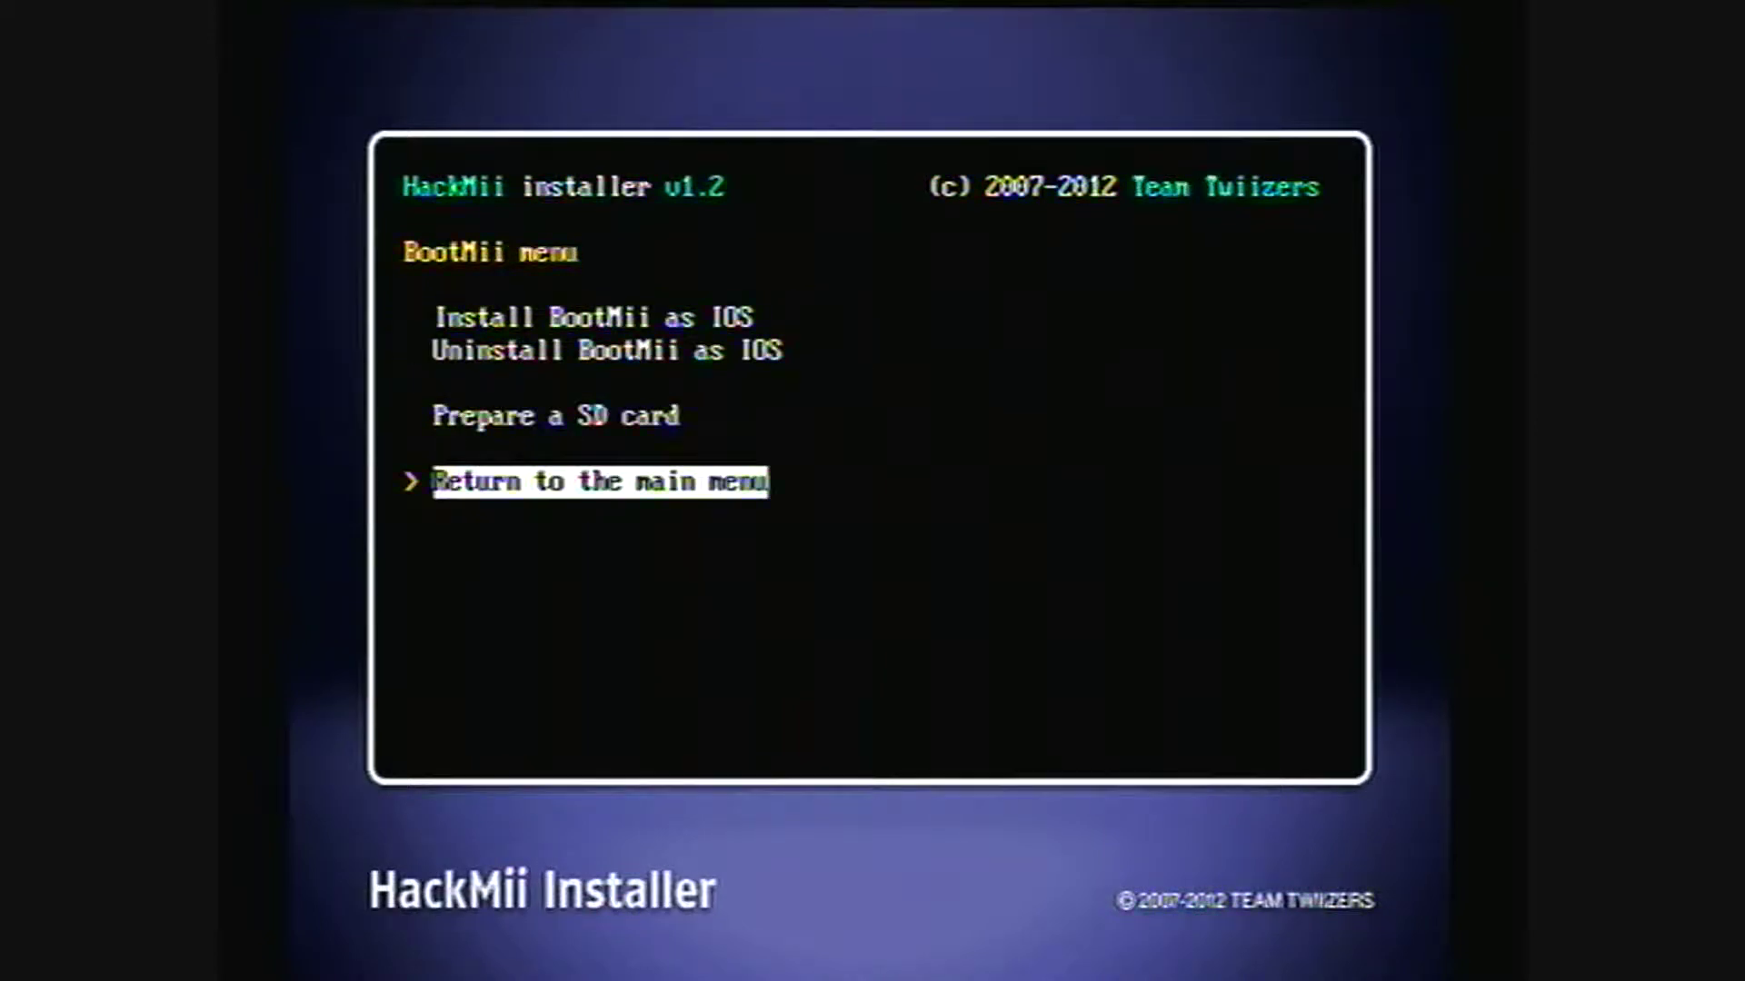
pyautogui.press('Up')
pyautogui.press('Up')
pyautogui.press('Up')
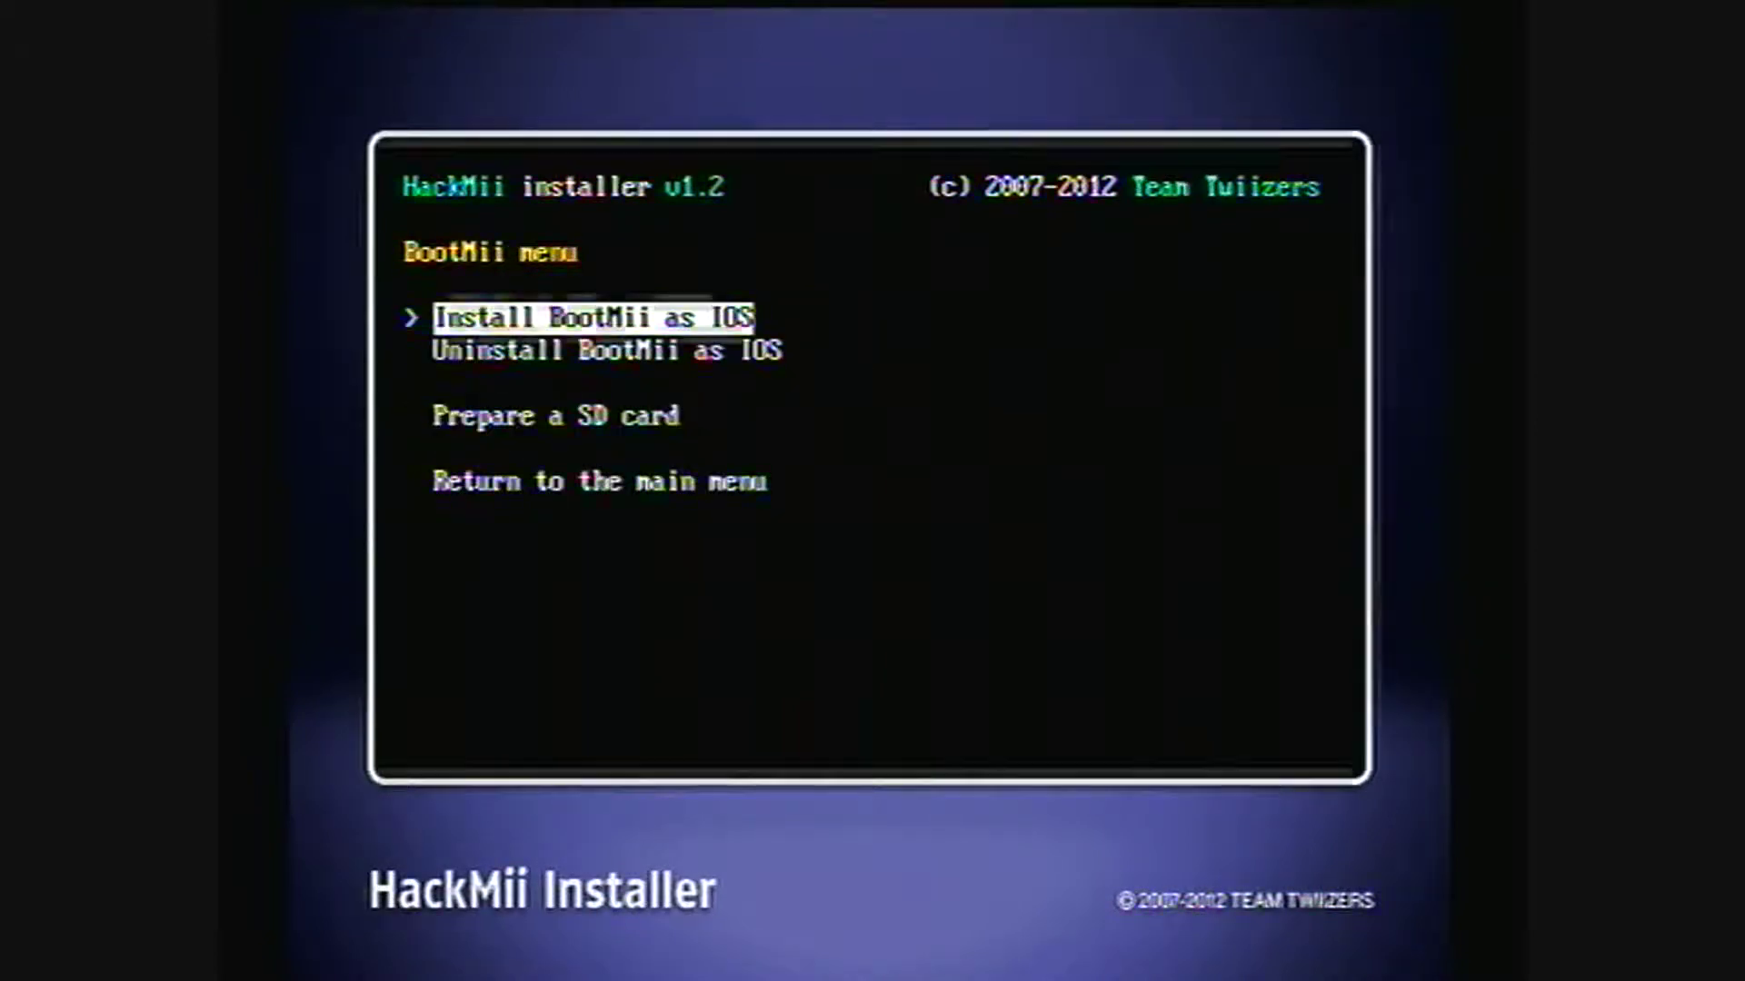
pyautogui.press('Return')
pyautogui.press('Up')
pyautogui.press('Return')
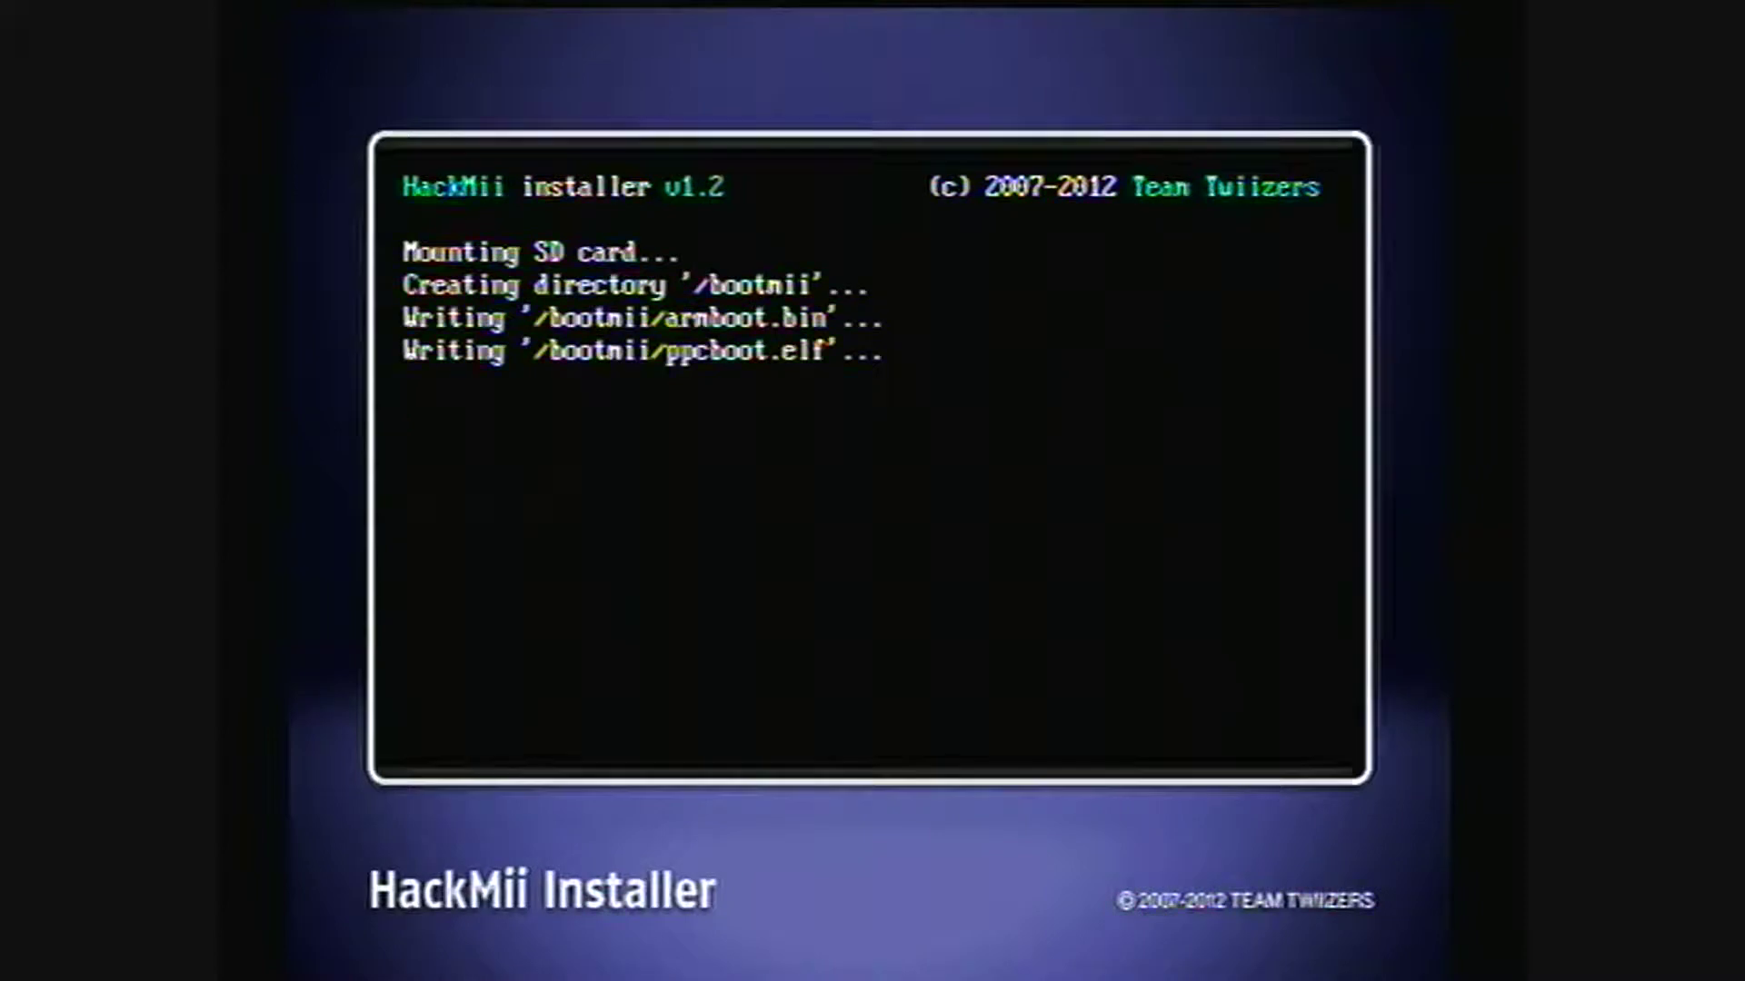
pyautogui.press('Up')
pyautogui.press('Return')
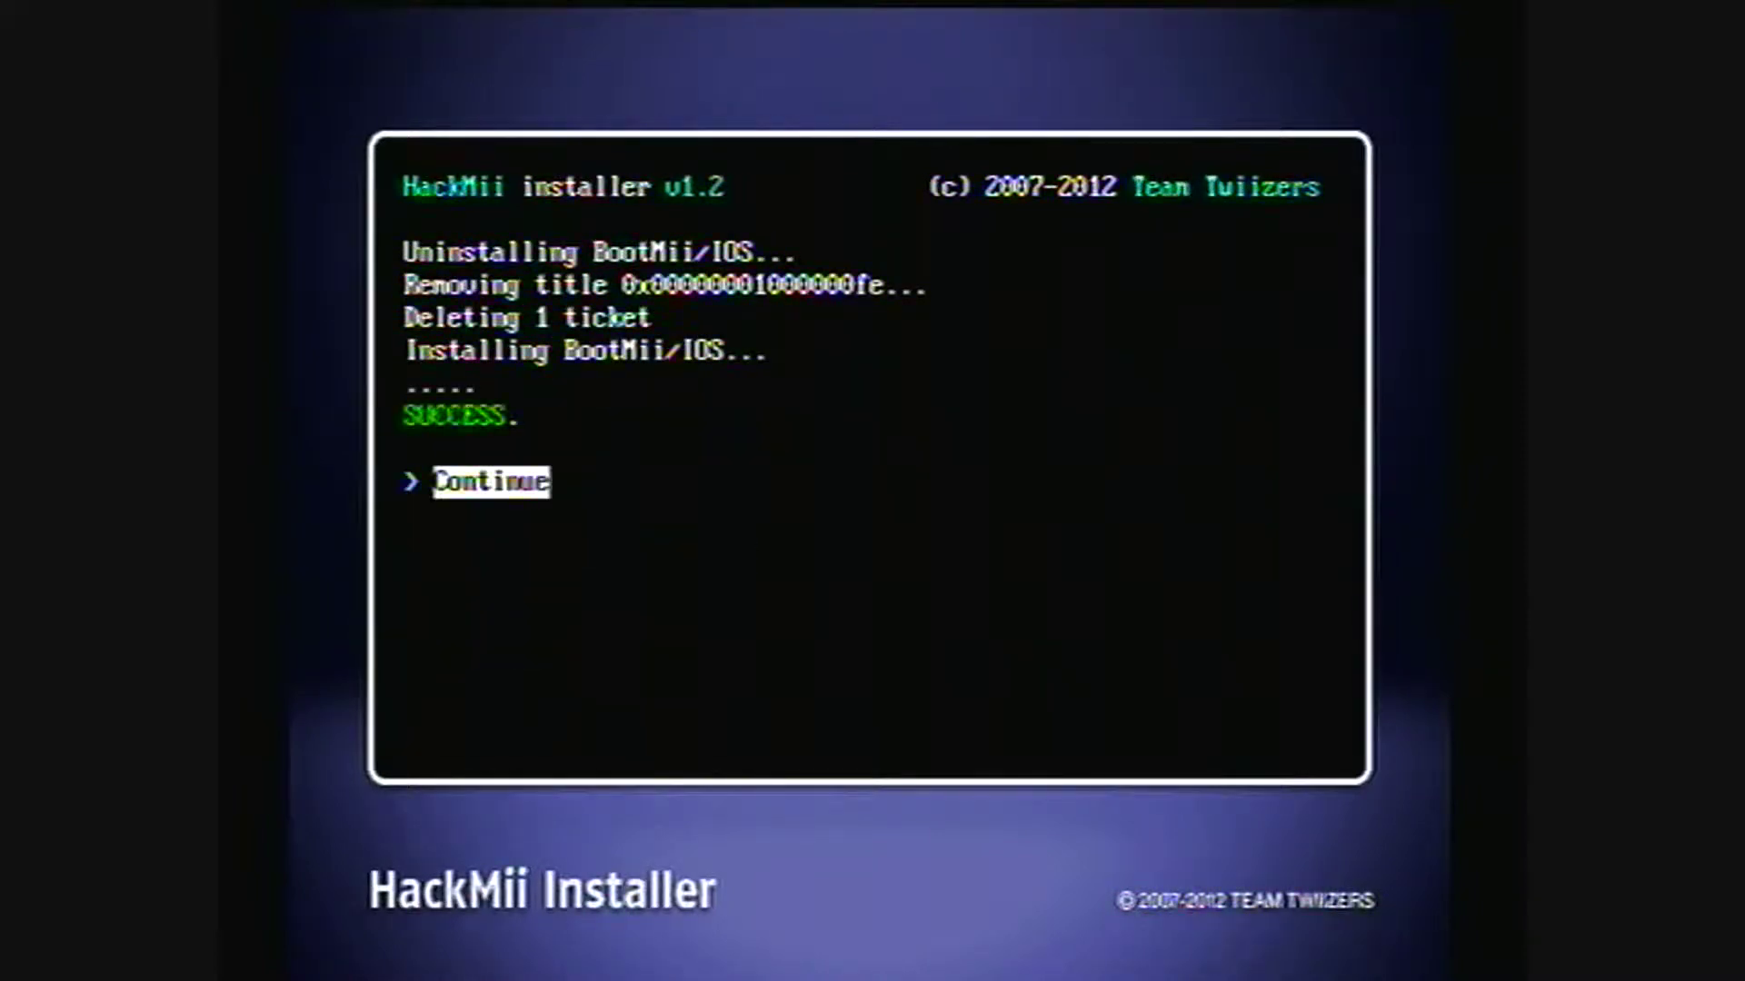
pyautogui.press('Return')
# Leave the BootMii menu and exit the HackMii Installer to the Homebrew Channel
pyautogui.press('Down')
pyautogui.press('Down')
pyautogui.press('Down')
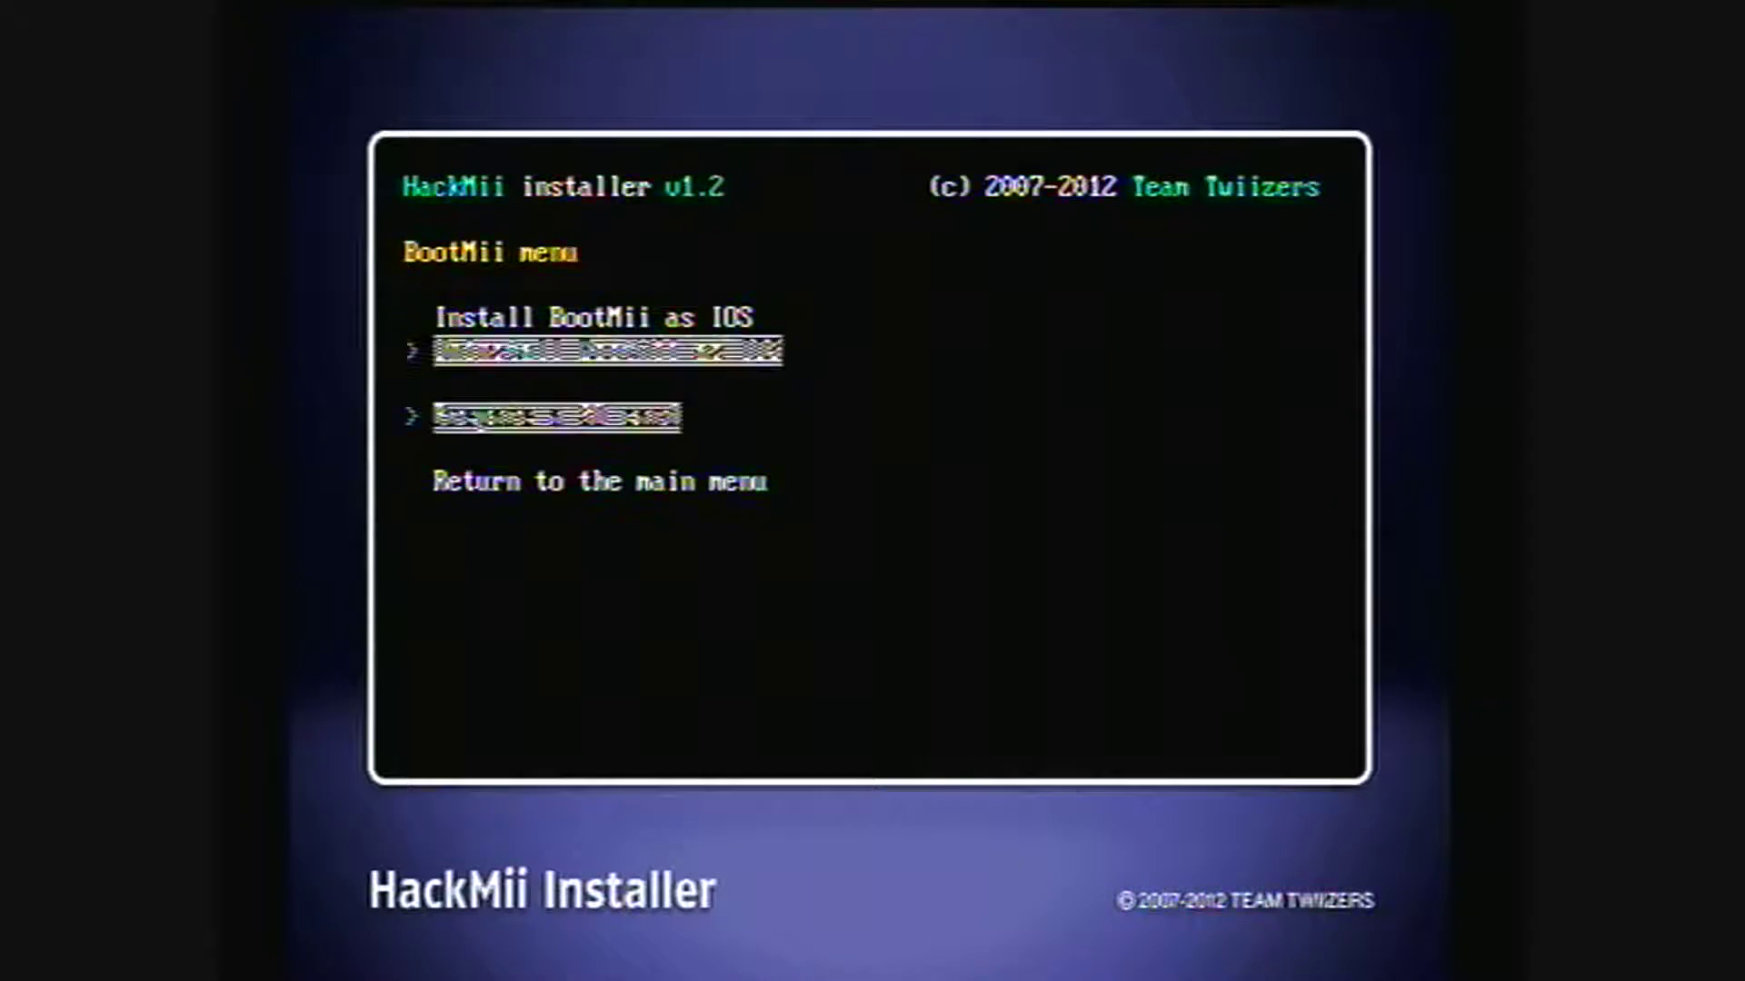
pyautogui.press('Return')
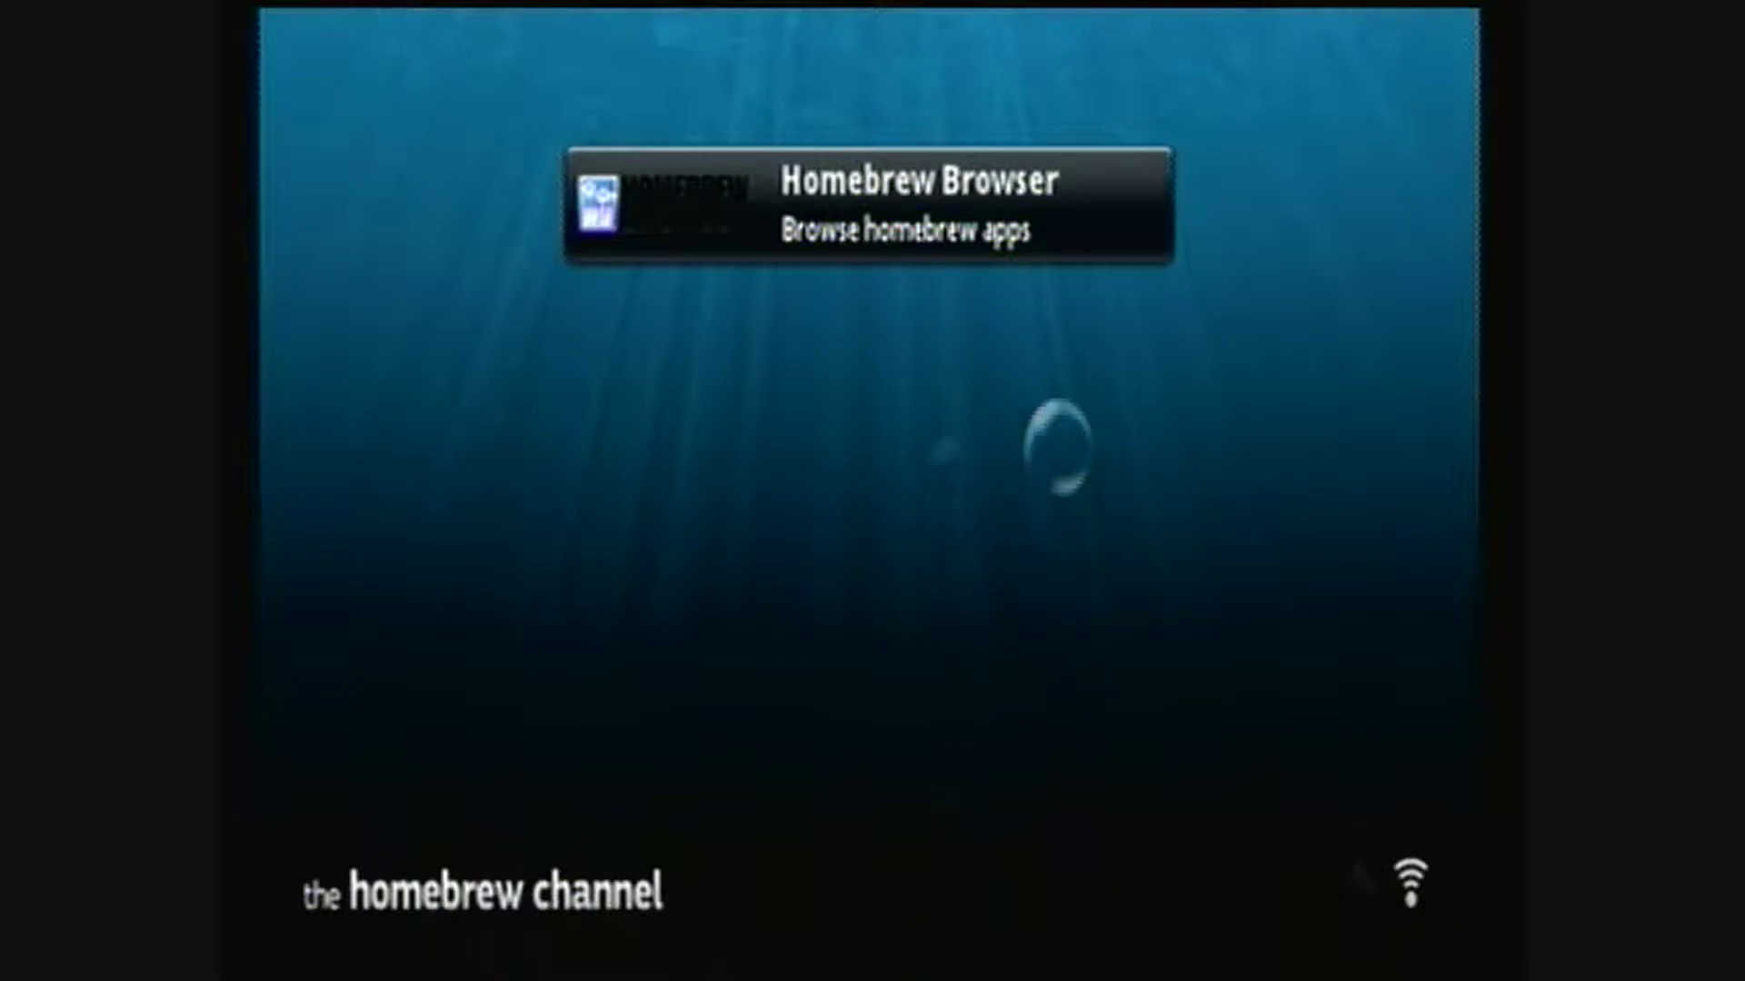
# Exit the Homebrew Channel to the Wii Menu
pyautogui.press('Home')
pyautogui.press('Down')
pyautogui.press('Down')
pyautogui.press('Down')
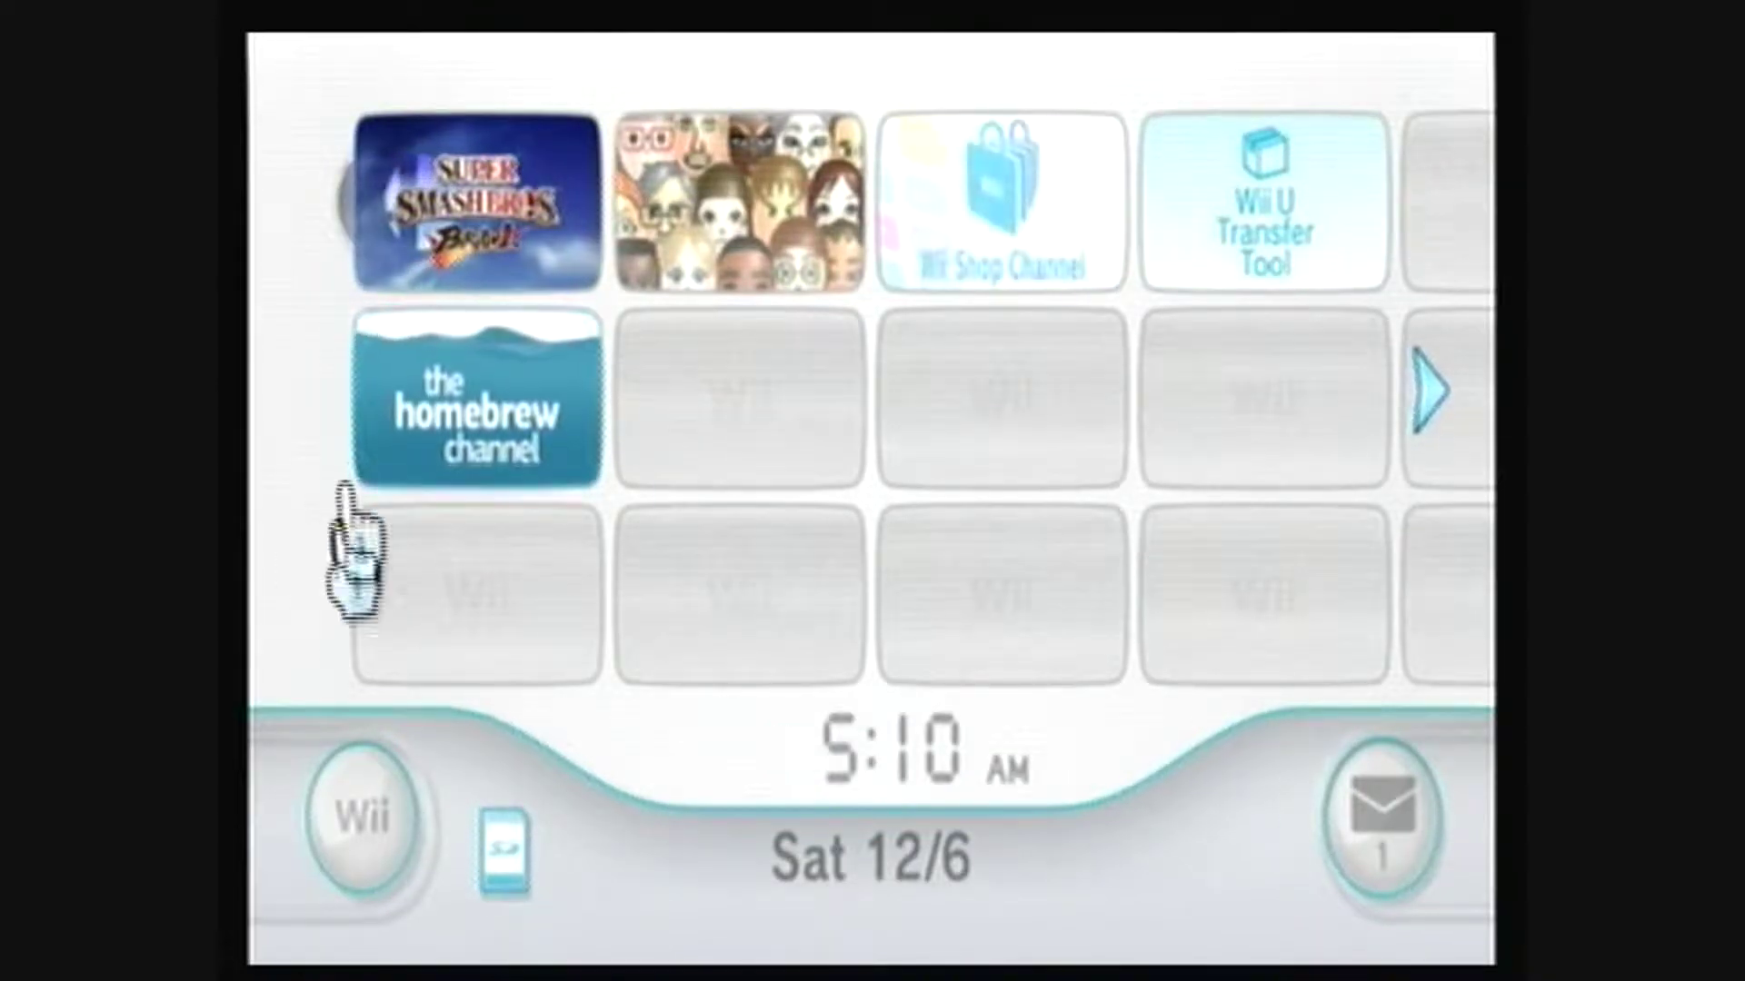
# Start the Homebrew Channel from the Wii Menu and load Homebrew Browser
pyautogui.click(425, 404)
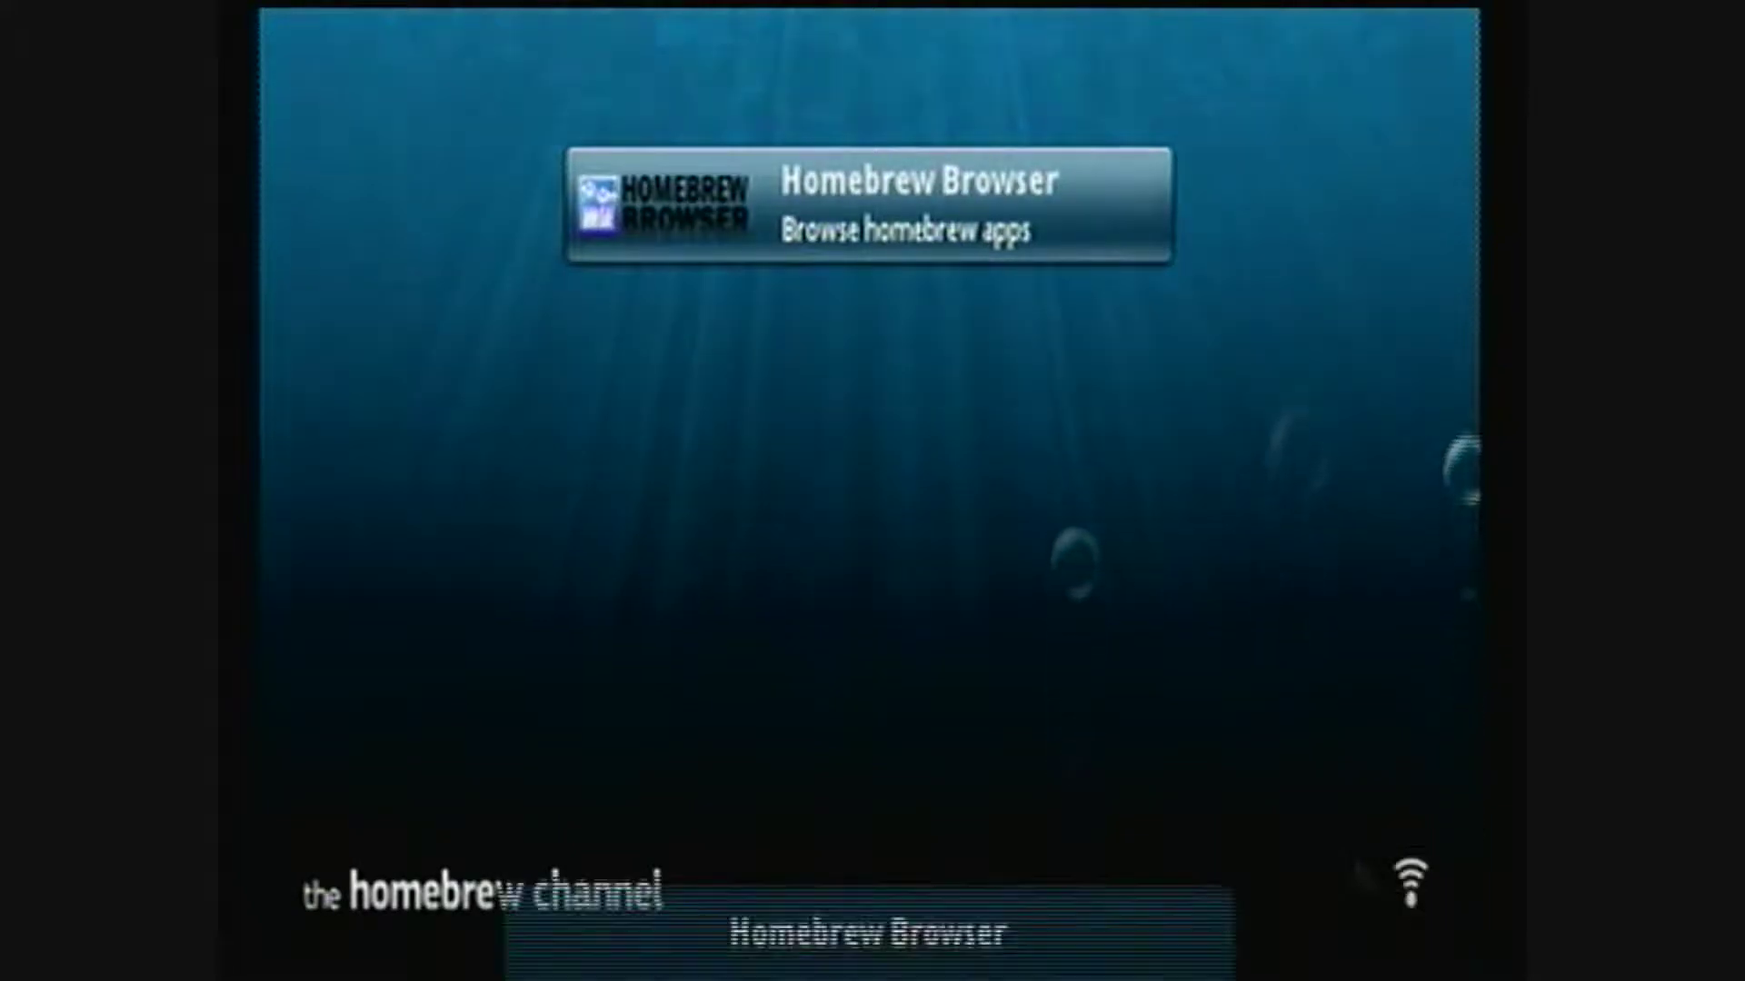
pyautogui.press('Return')
pyautogui.press('Left')
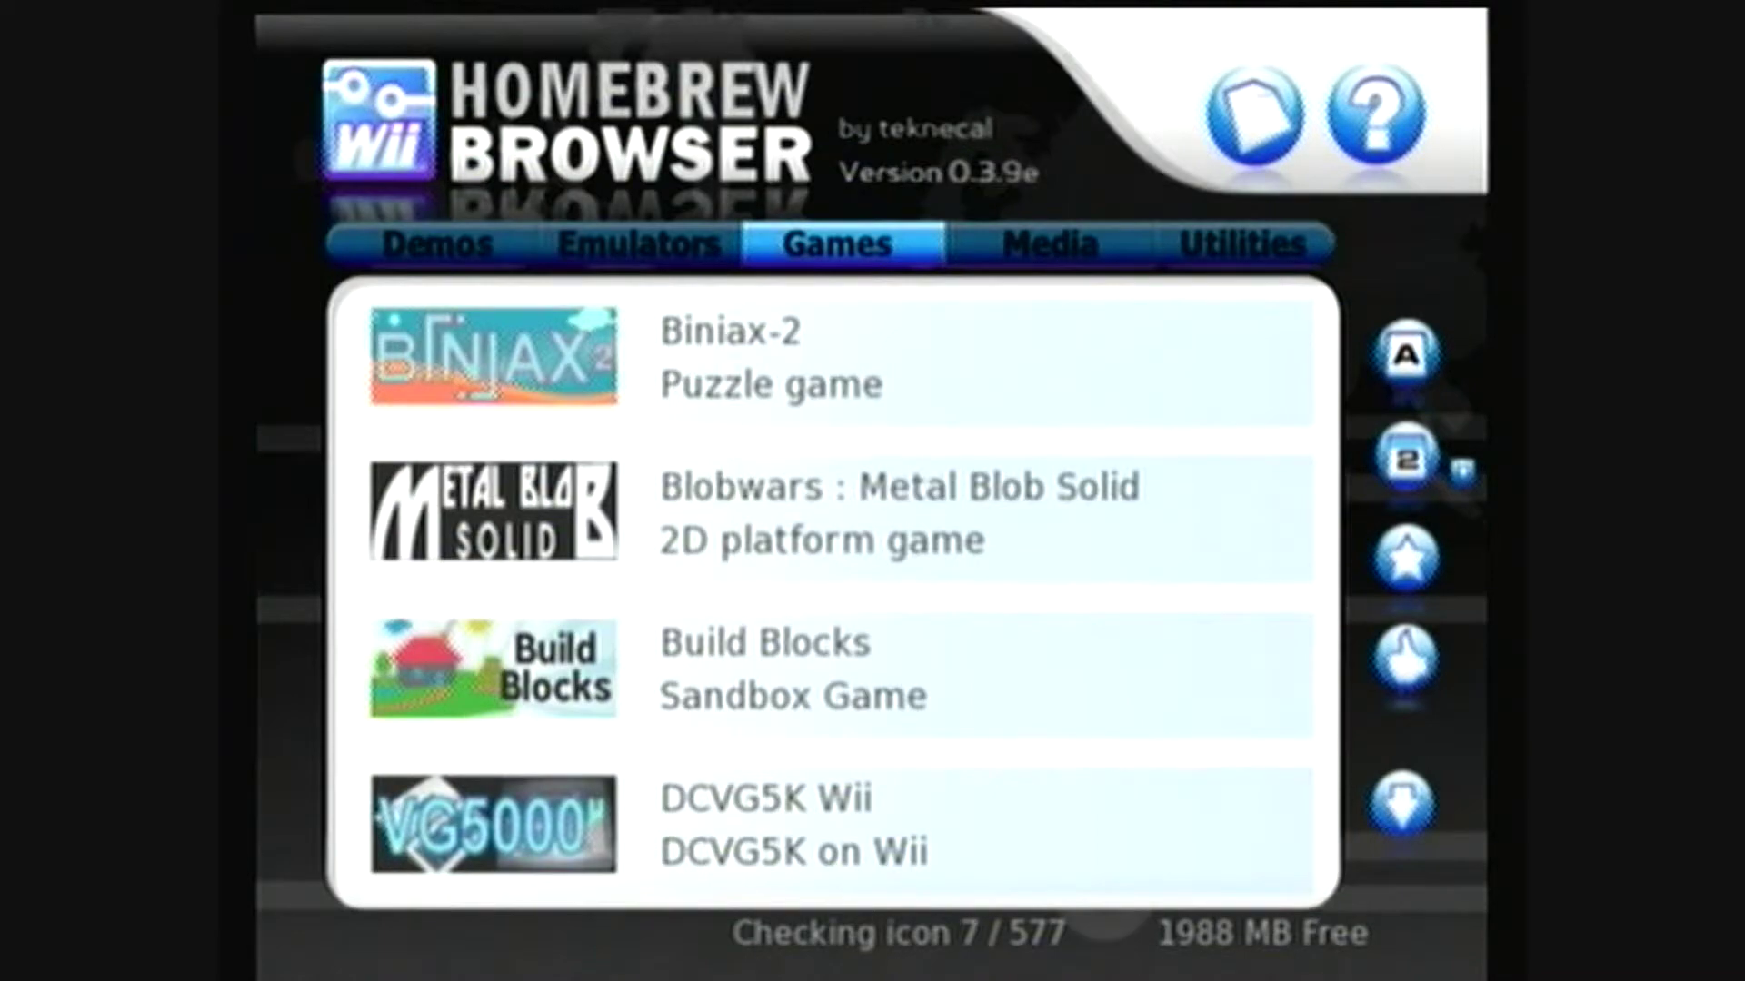
# Switch Homebrew Browser to the Emulators category and look through the available emulators
pyautogui.press('Left')
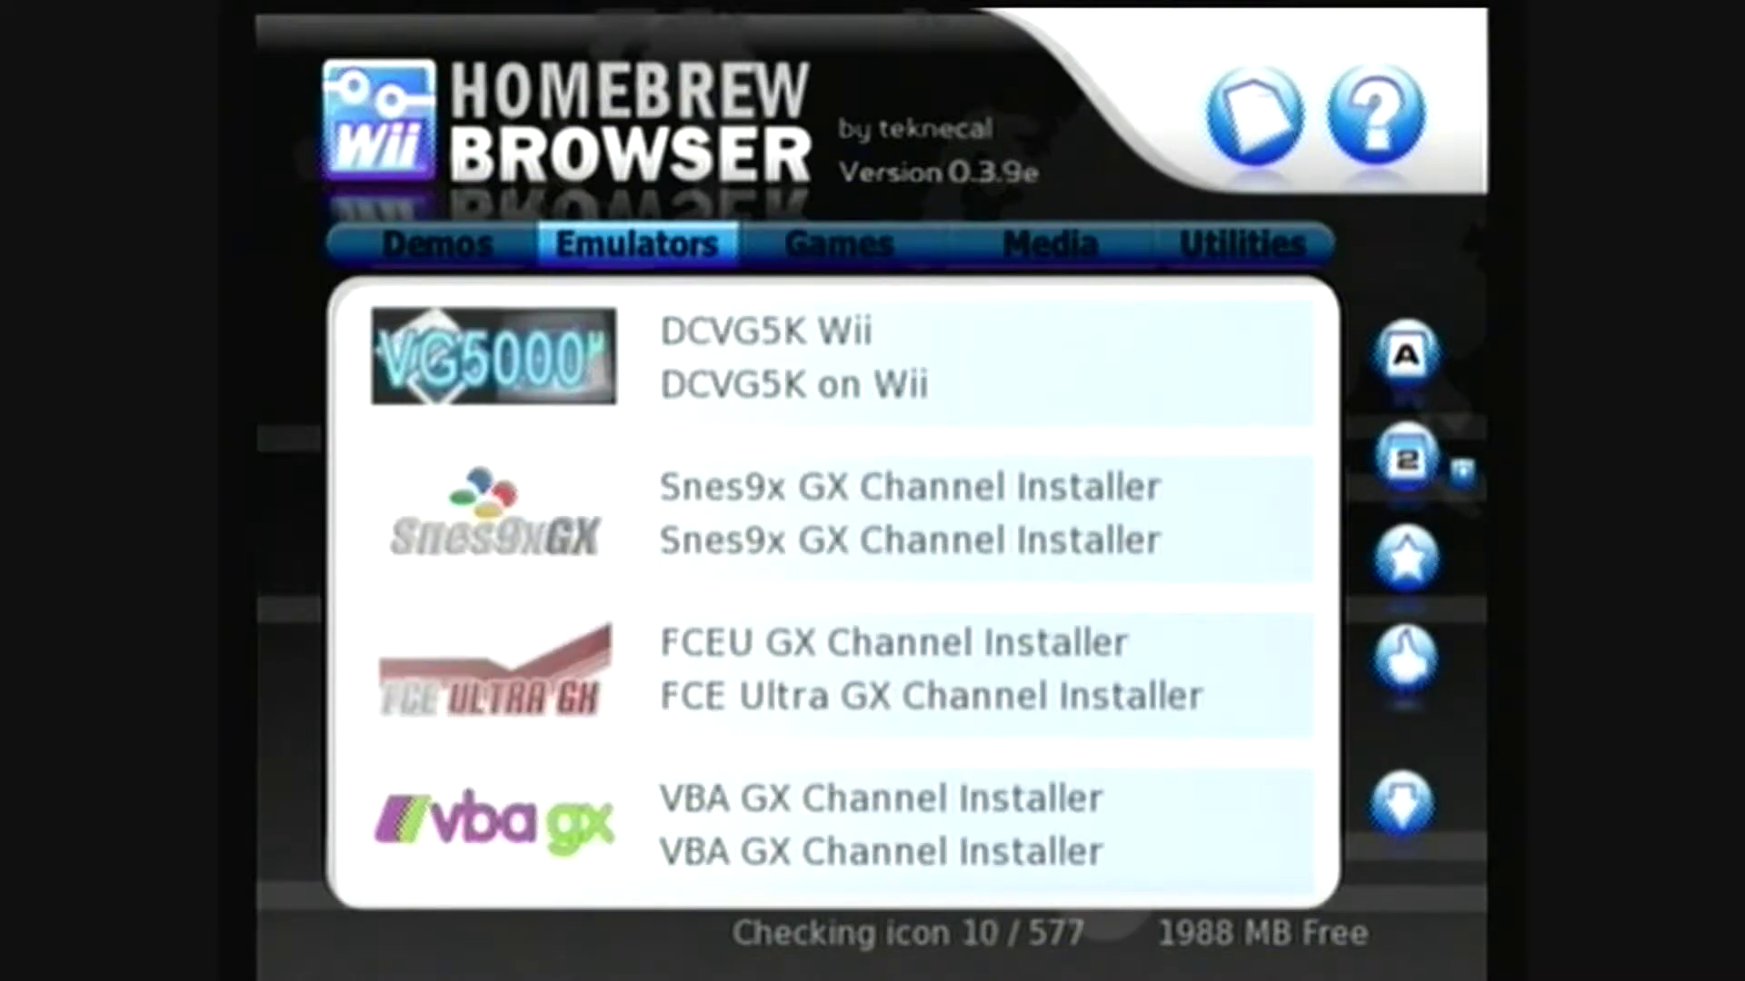
pyautogui.press('Down')
pyautogui.press('Down')
pyautogui.press('Down')
pyautogui.press('Down')
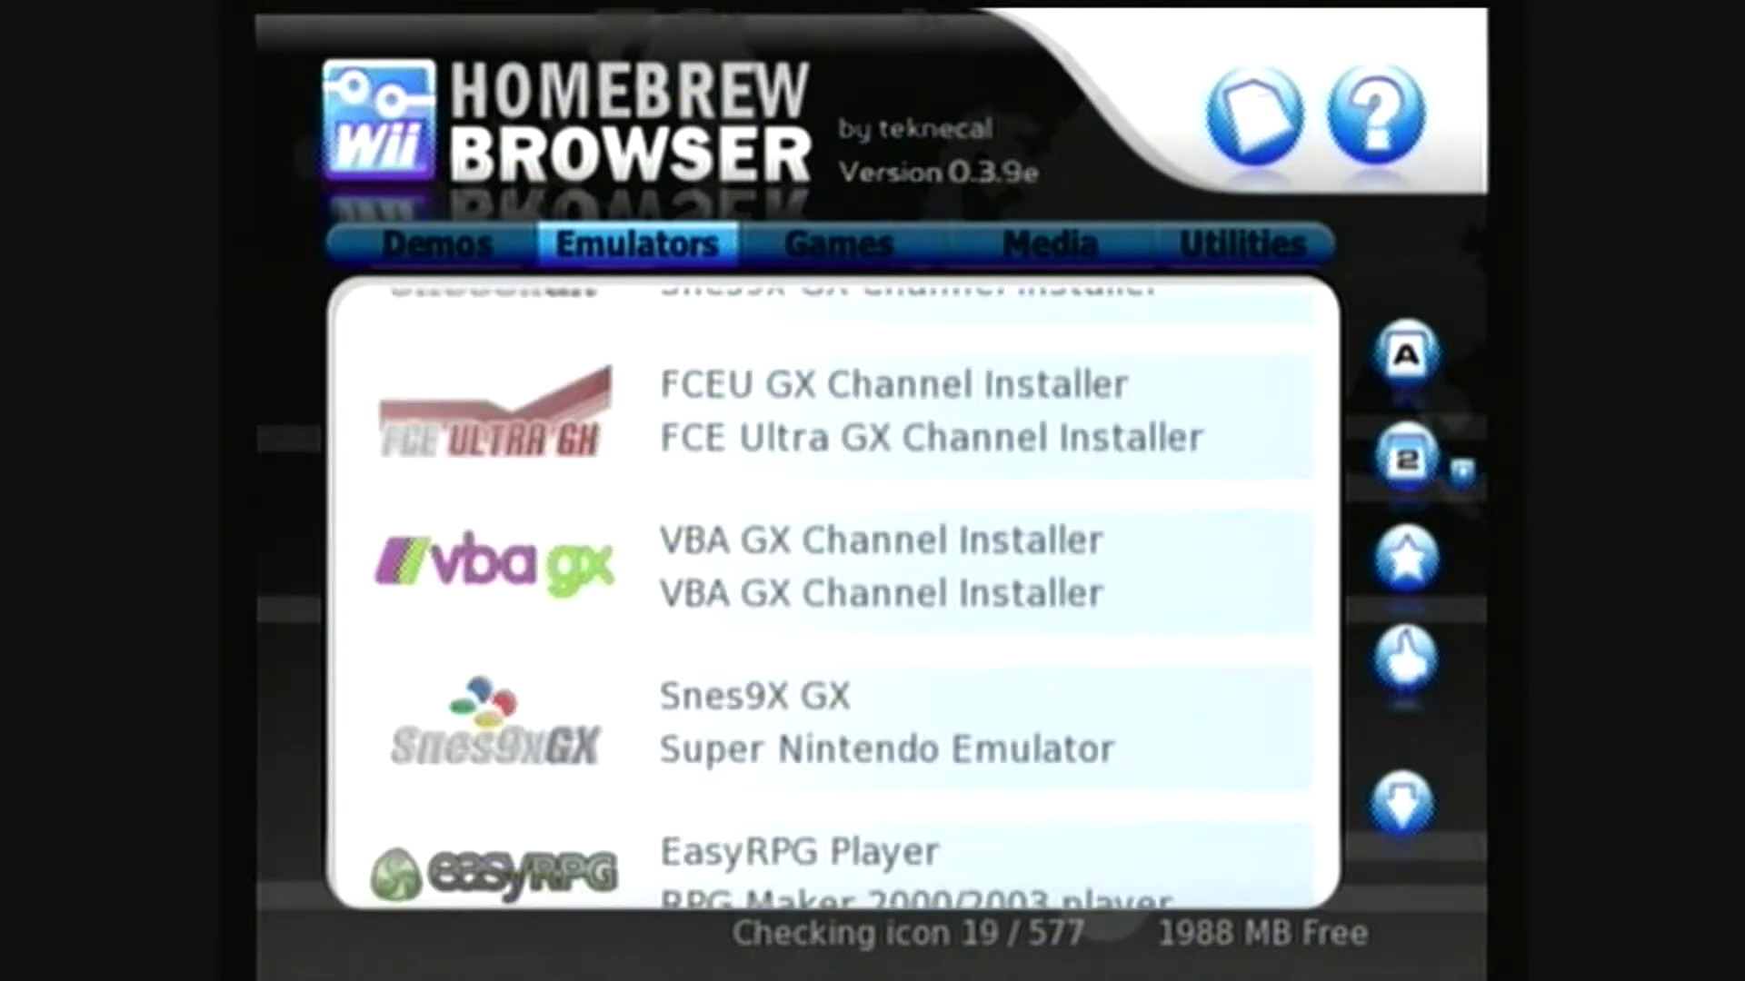
pyautogui.press('Down')
pyautogui.press('Down')
pyautogui.press('Down')
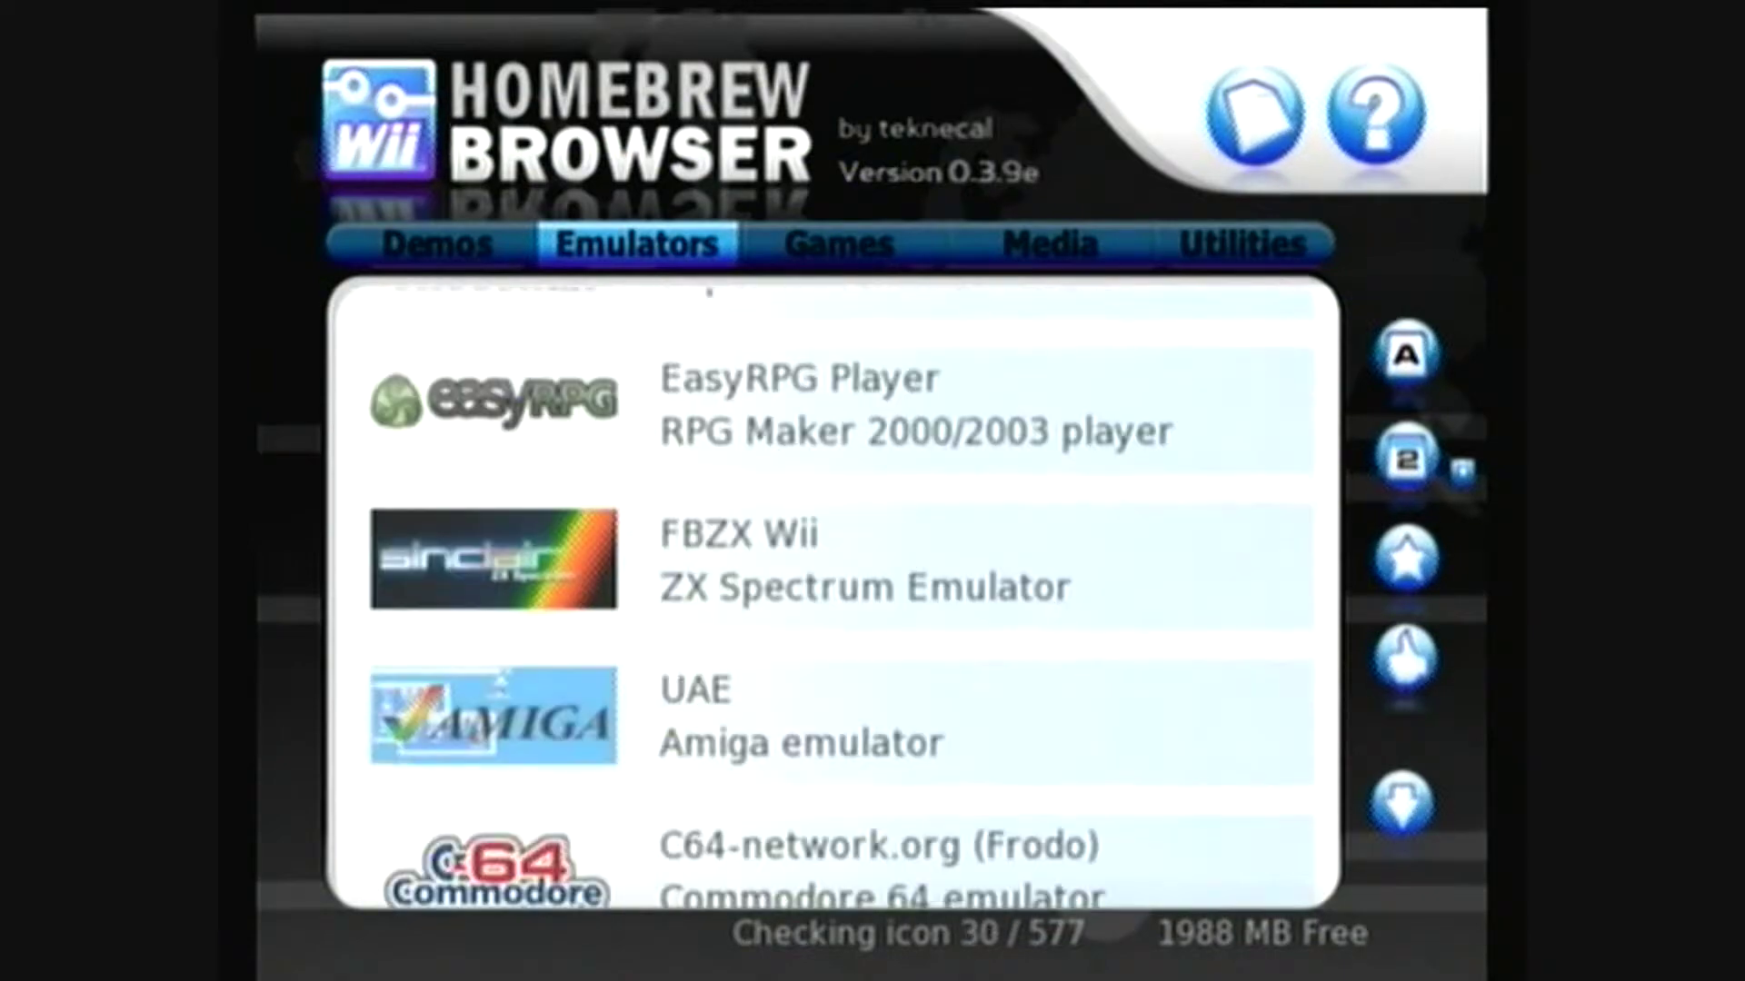
pyautogui.press('Down')
pyautogui.press('Down')
pyautogui.press('Down')
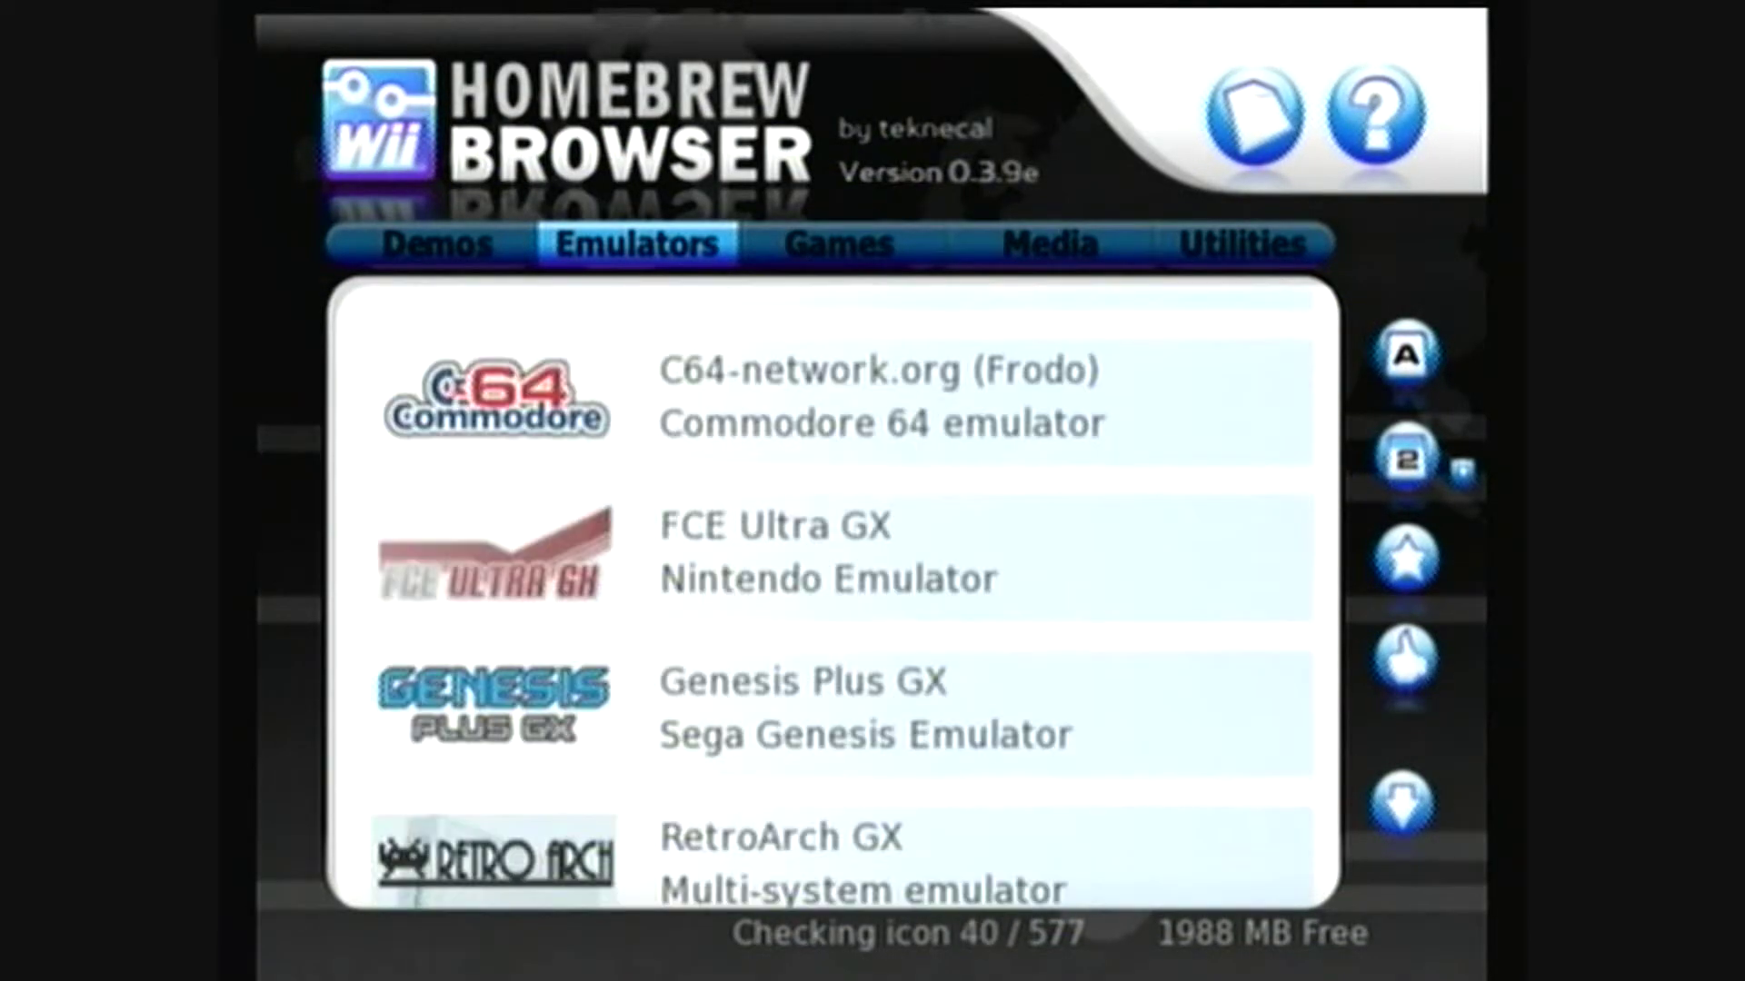
pyautogui.press('Down')
pyautogui.press('Down')
pyautogui.press('Down')
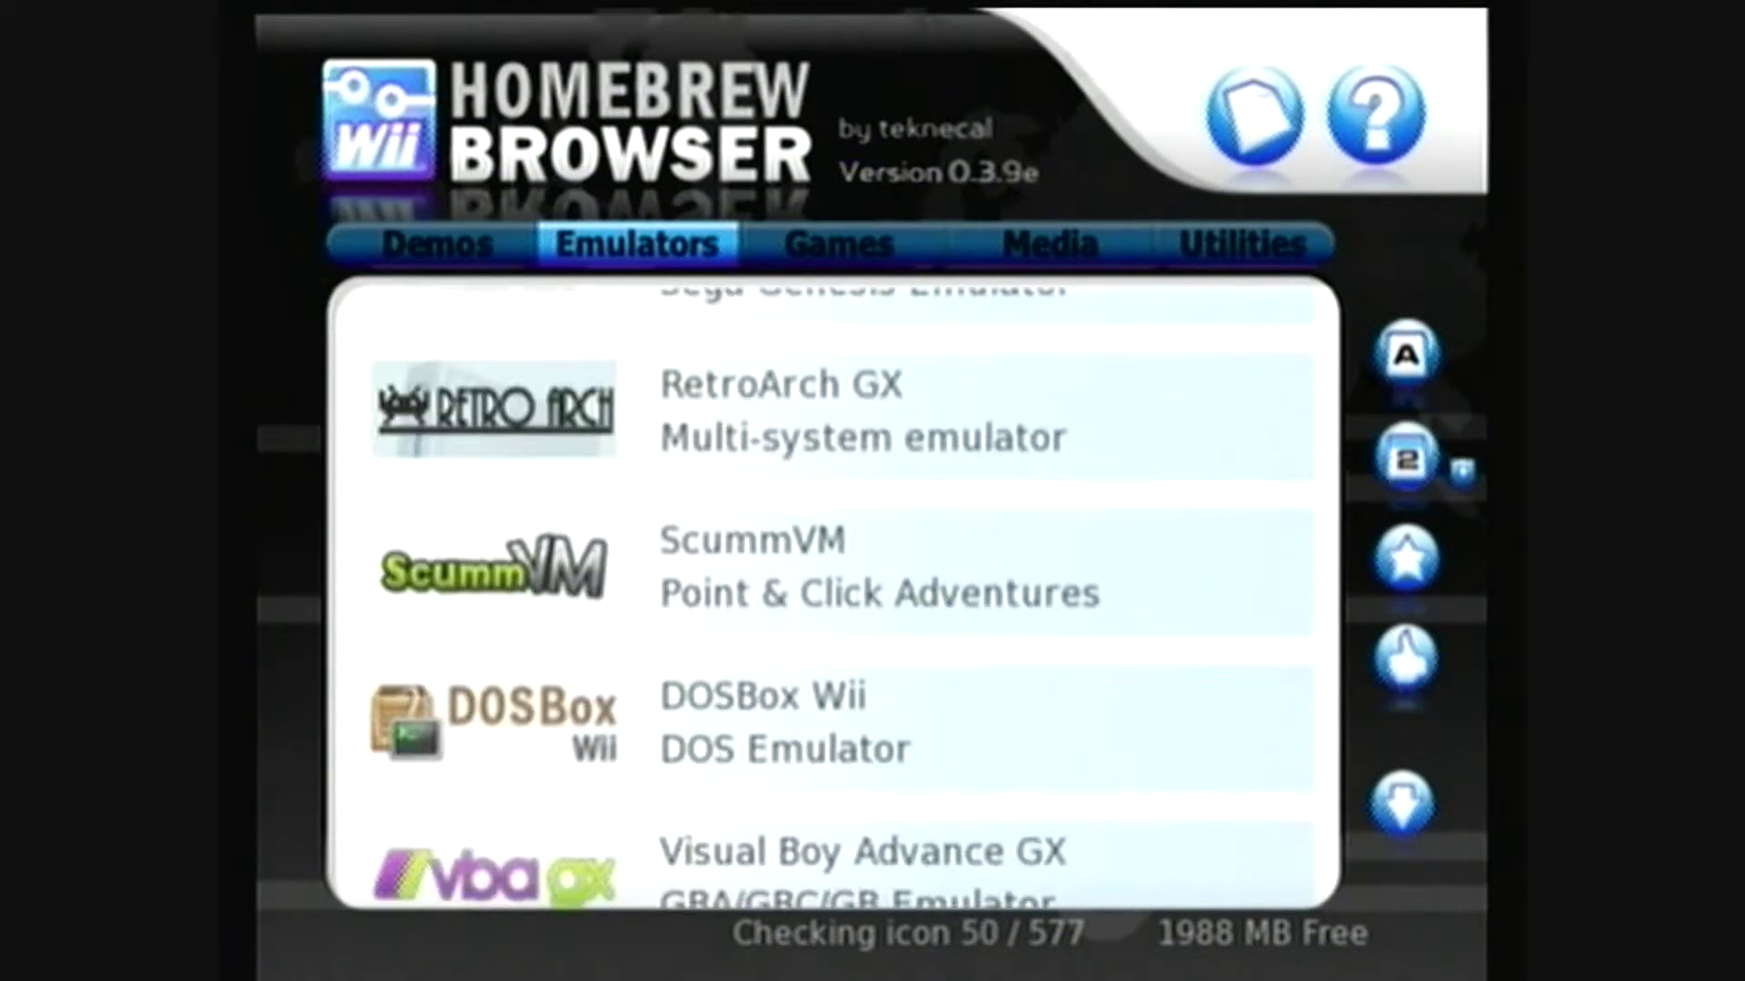